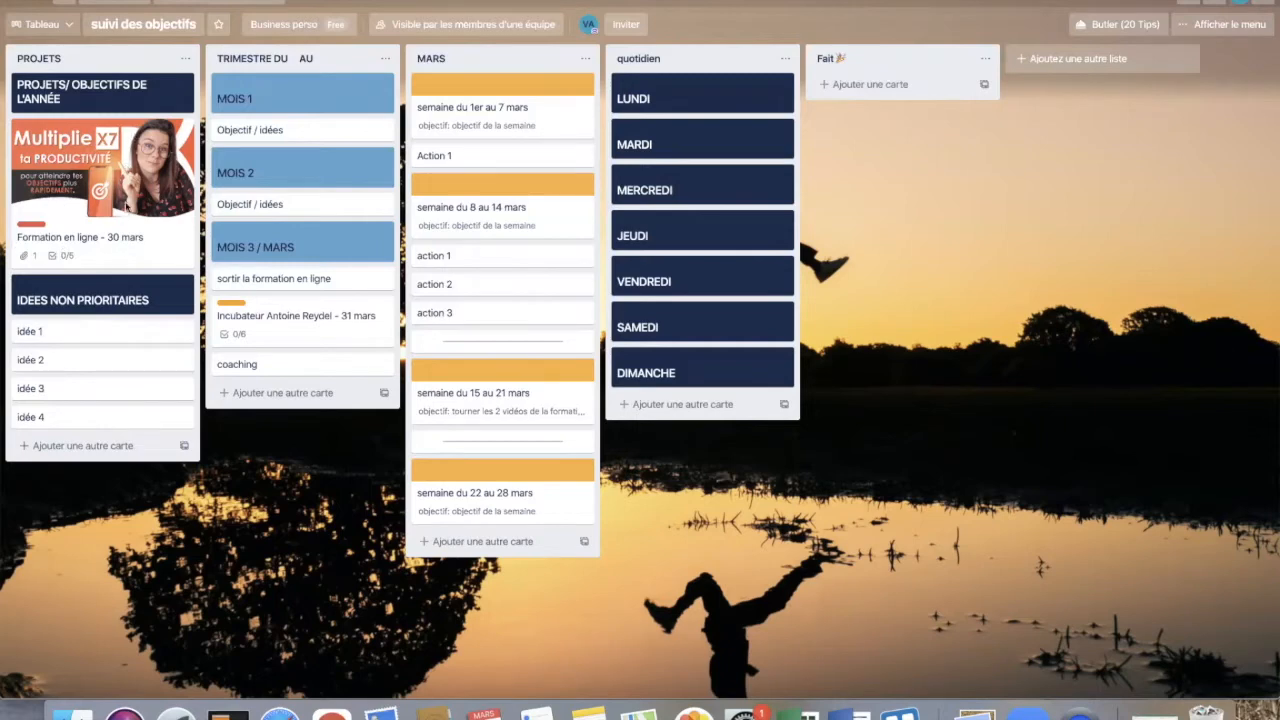
- Open the "Formation en ligne - 30 mars" card and review its checklist "A faire pour atteindre l'objectif"
left_click(112, 255)
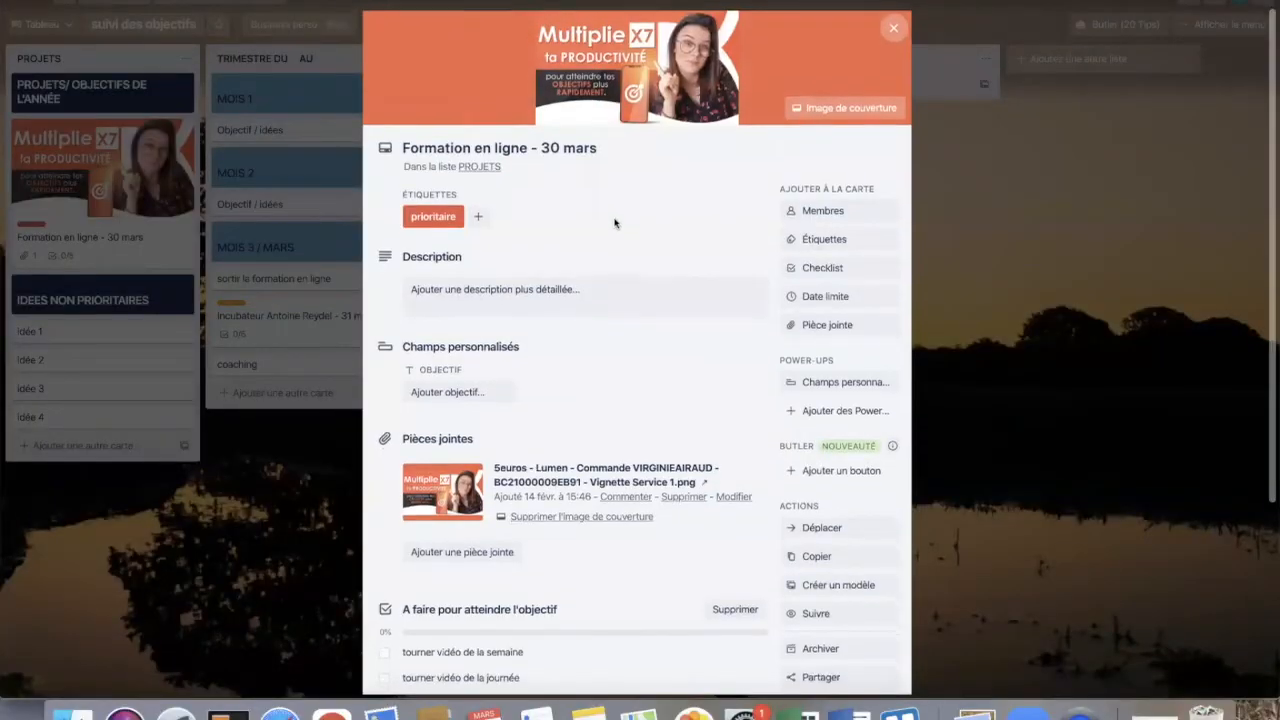
scroll(614, 221, "down", 3)
scroll(560, 280, "down", 2)
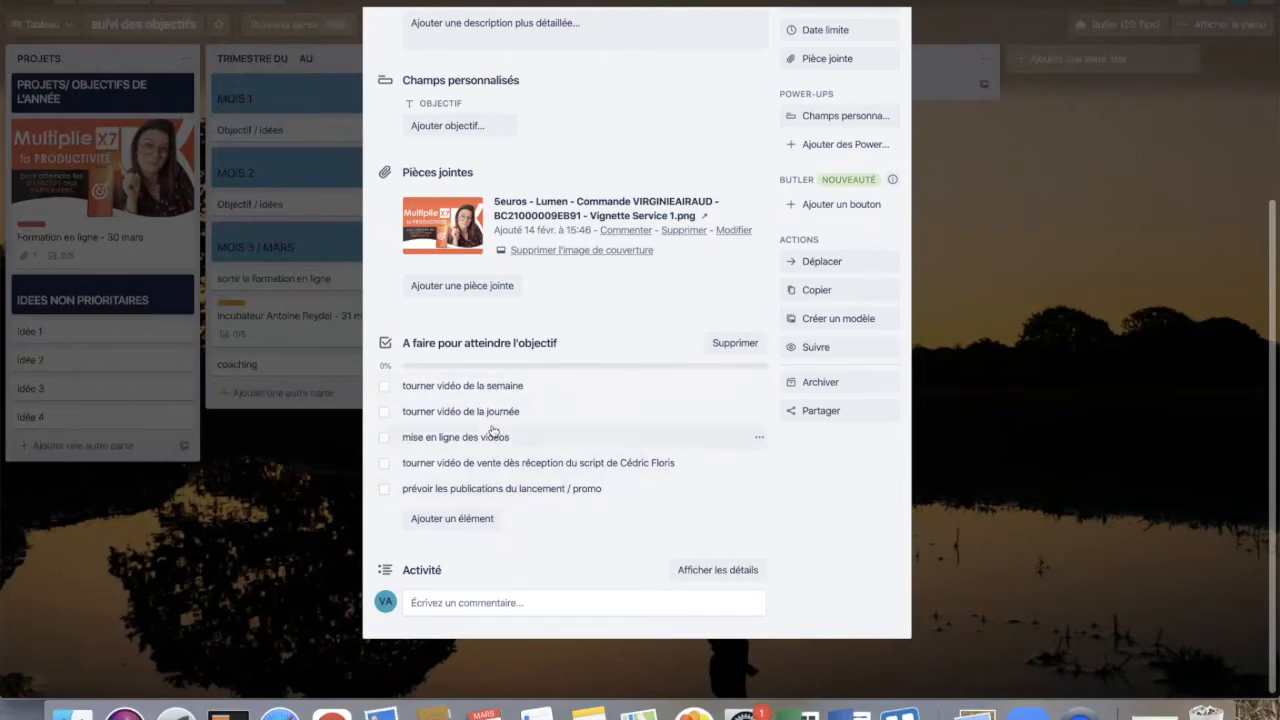
left_click(322, 477)
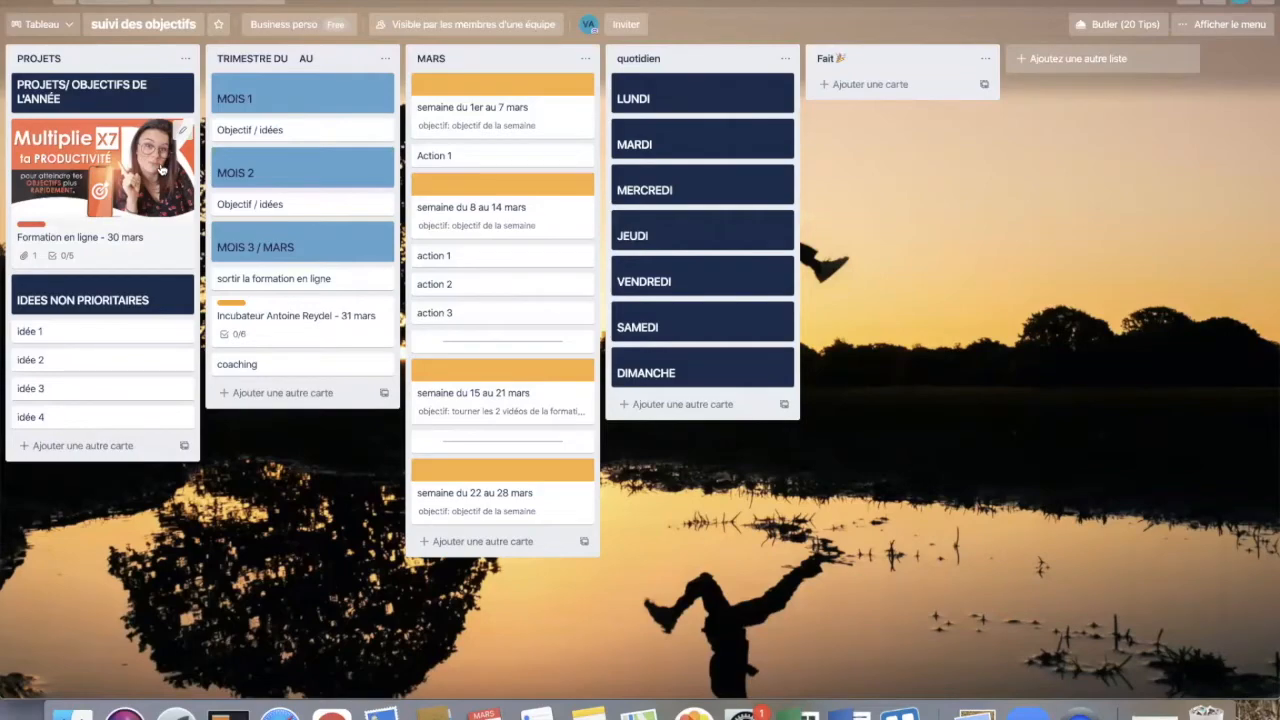
- Convert the checklist items "tourner vidéo de la semaine" and "tourner vidéo de la journée" of the "Formation en ligne - 30 mars" card into cards
left_click(131, 250)
scroll(651, 391, "down", 5)
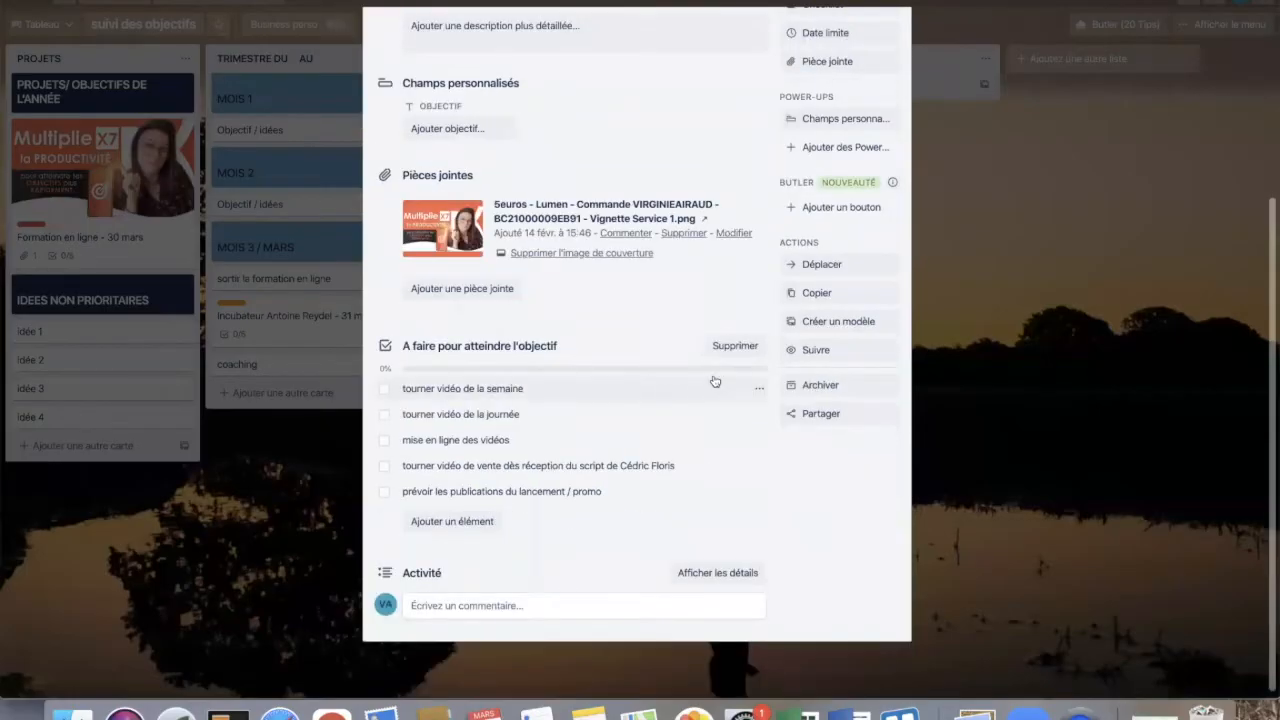
left_click(759, 388)
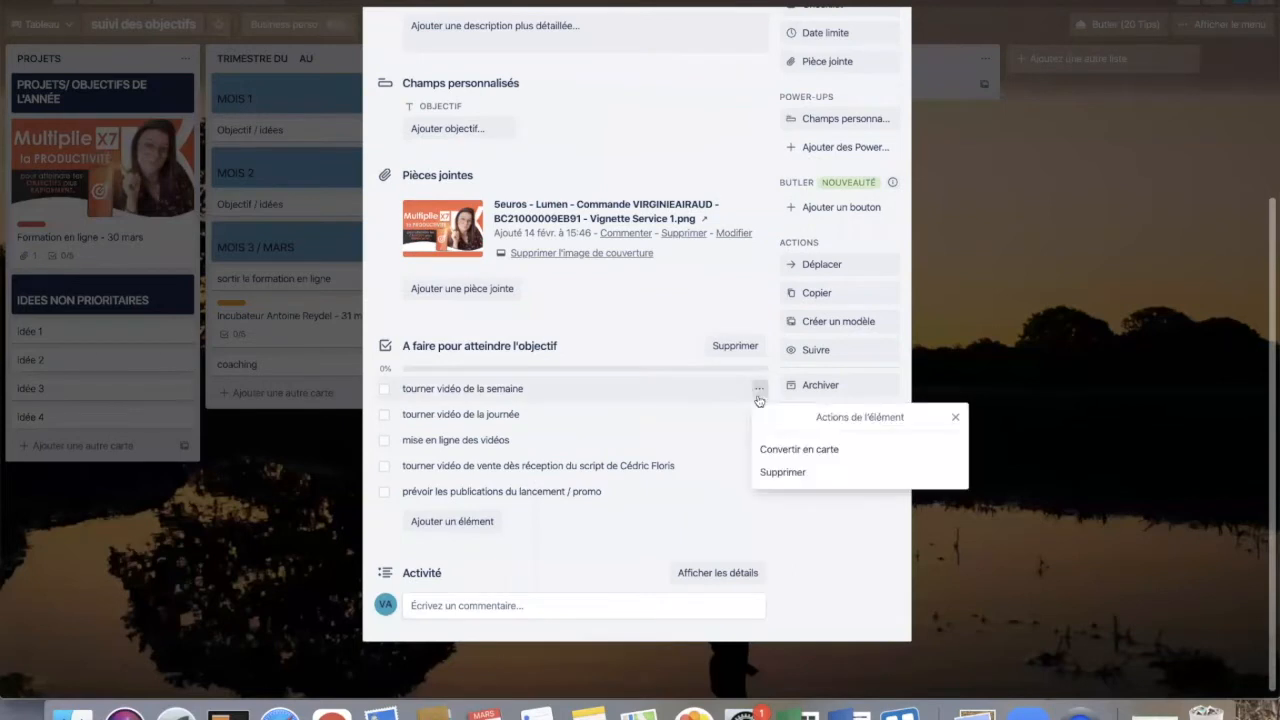
left_click(780, 451)
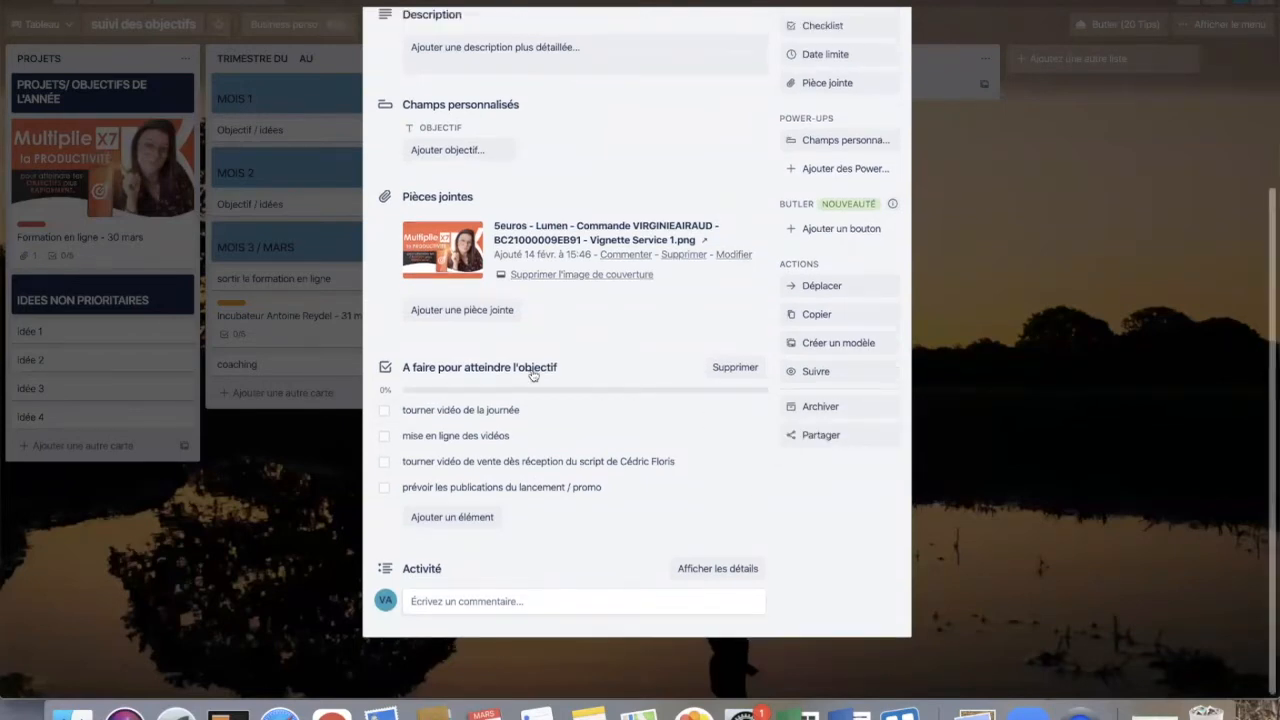
left_click(759, 410)
left_click(770, 471)
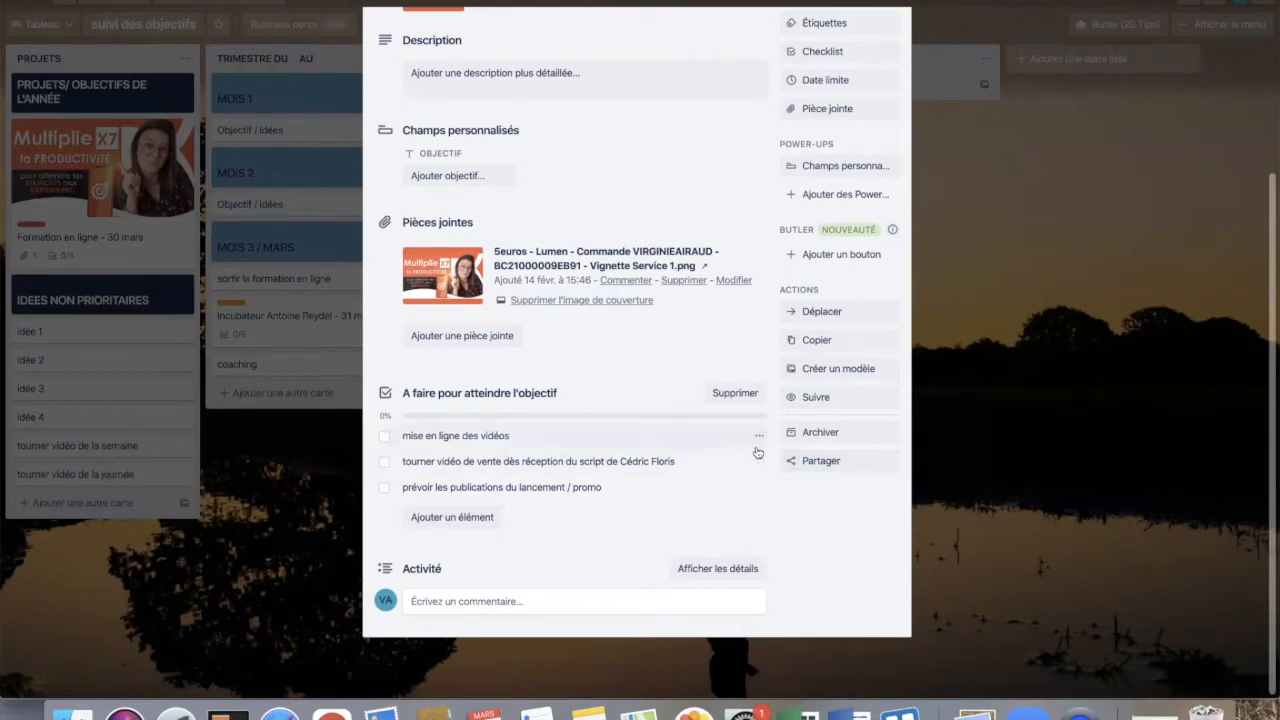
- Convert the three remaining checklist items, the video upload, the sales video and the launch publications, into cards and close the card
left_click(757, 447)
left_click(878, 506)
left_click(763, 438)
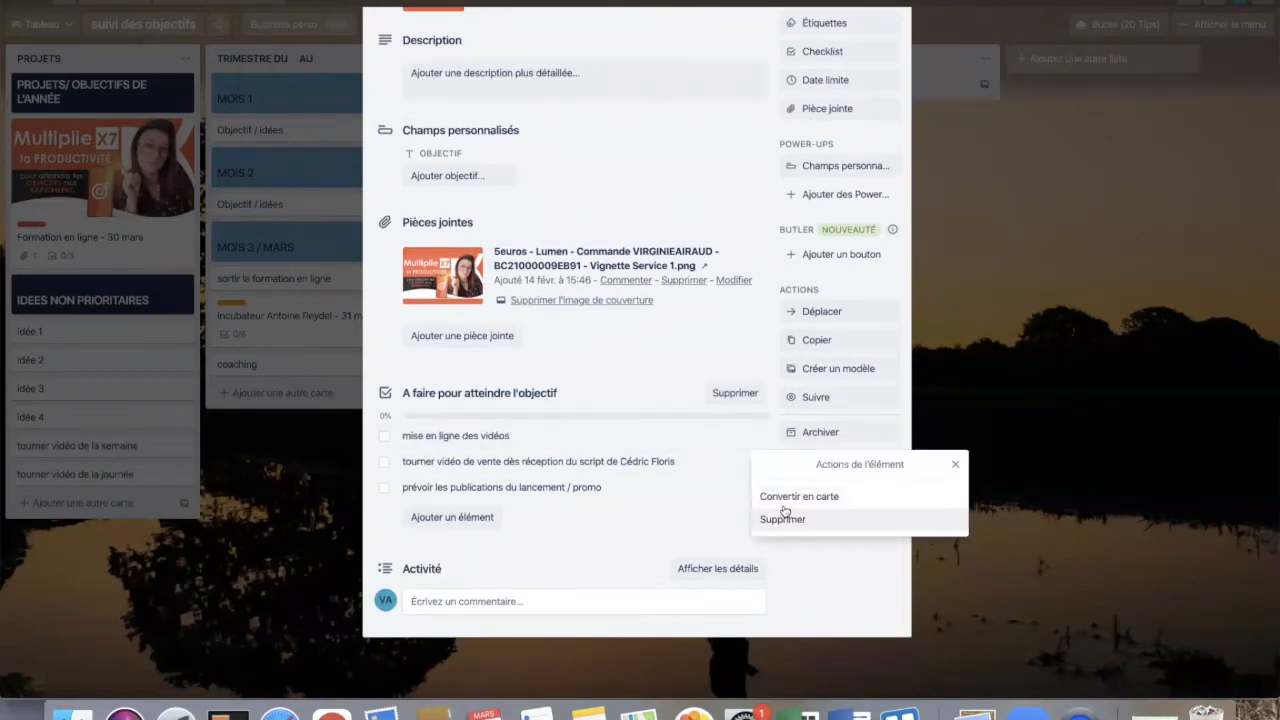
left_click(783, 499)
left_click(760, 463)
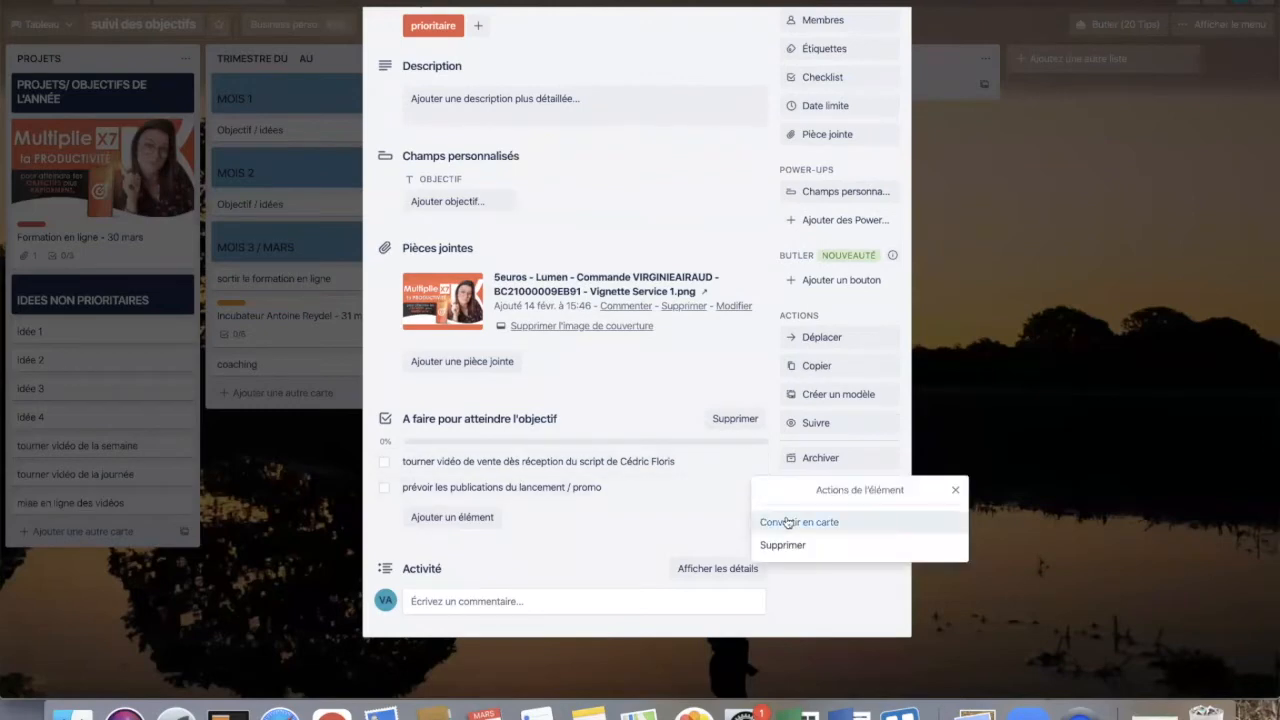
left_click(780, 518)
left_click(765, 499)
left_click(779, 542)
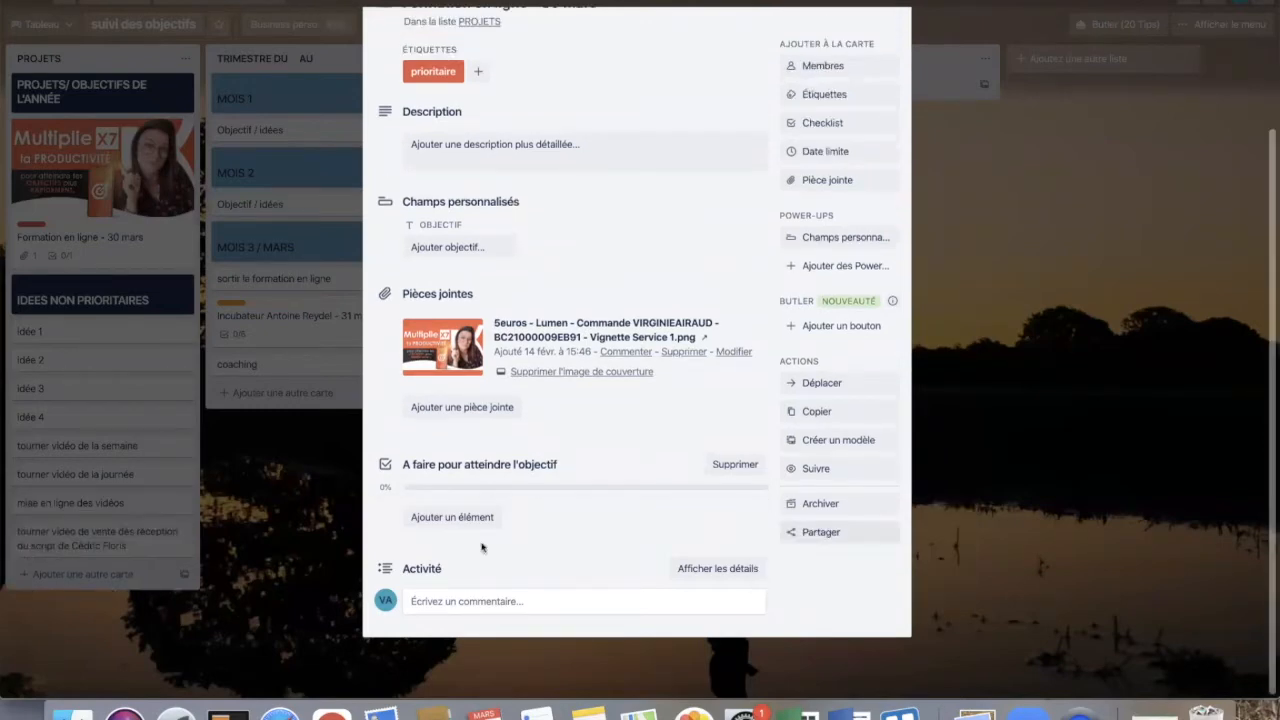
left_click(333, 522)
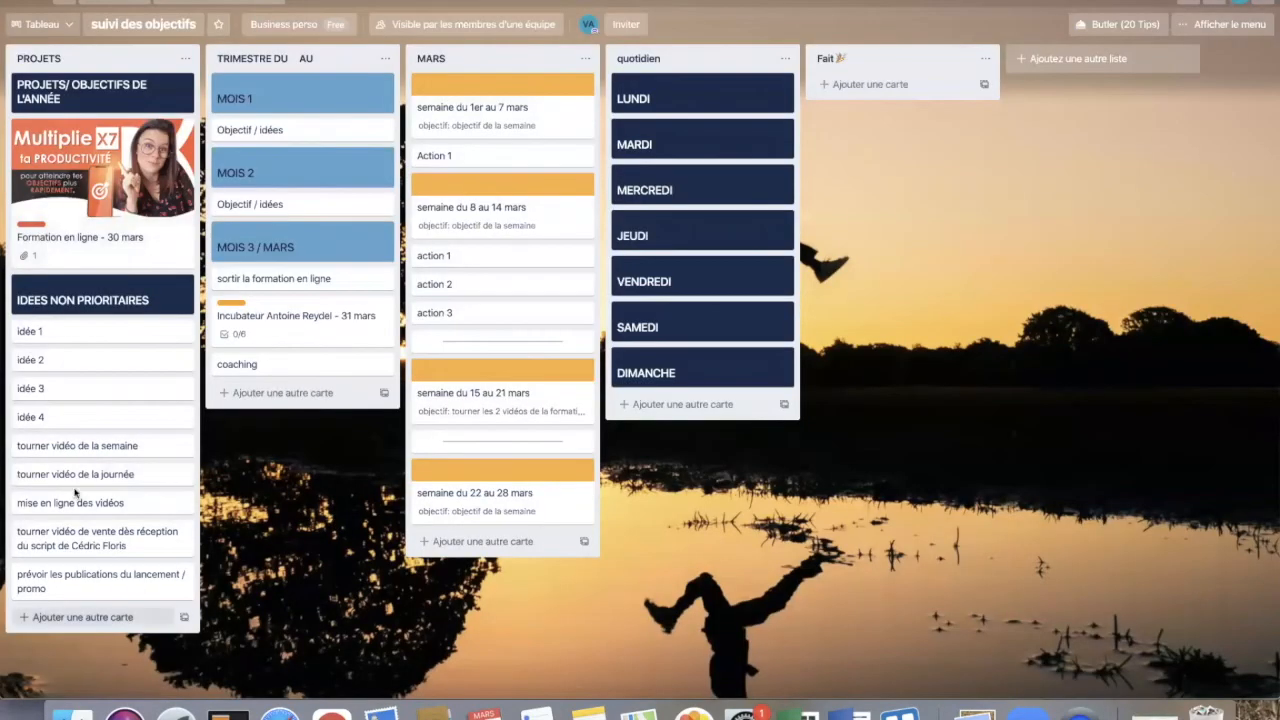
- Move the five converted cards above "IDEES NON PRIORITAIRES", directly under the "Formation en ligne - 30 mars" card, keeping their order
left_click_drag(87, 447, 84, 288)
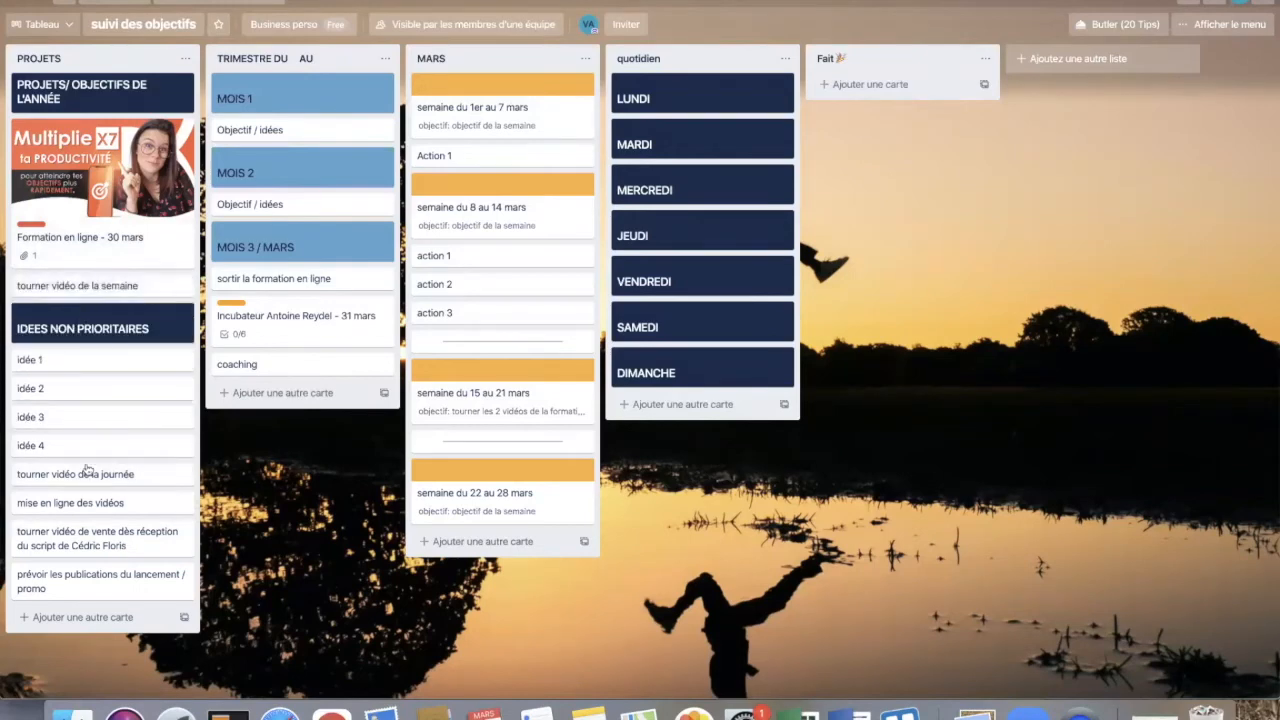
left_click_drag(87, 475, 85, 316)
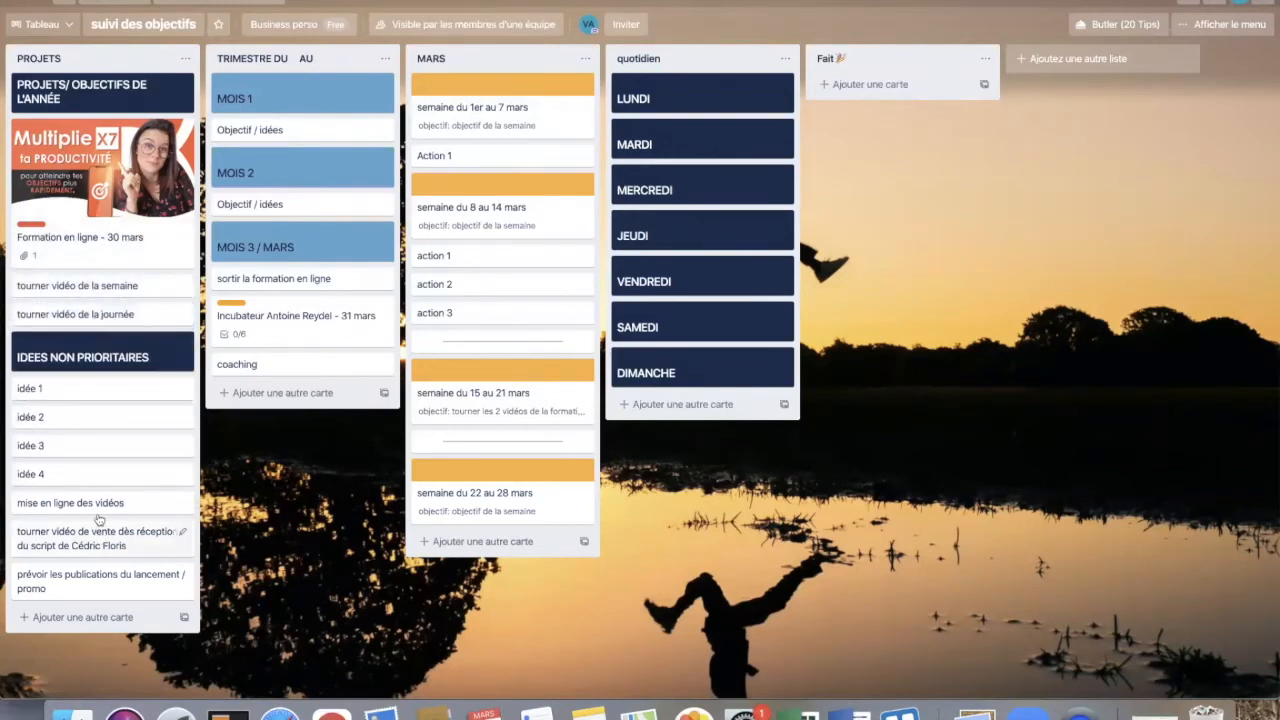
left_click_drag(97, 503, 95, 342)
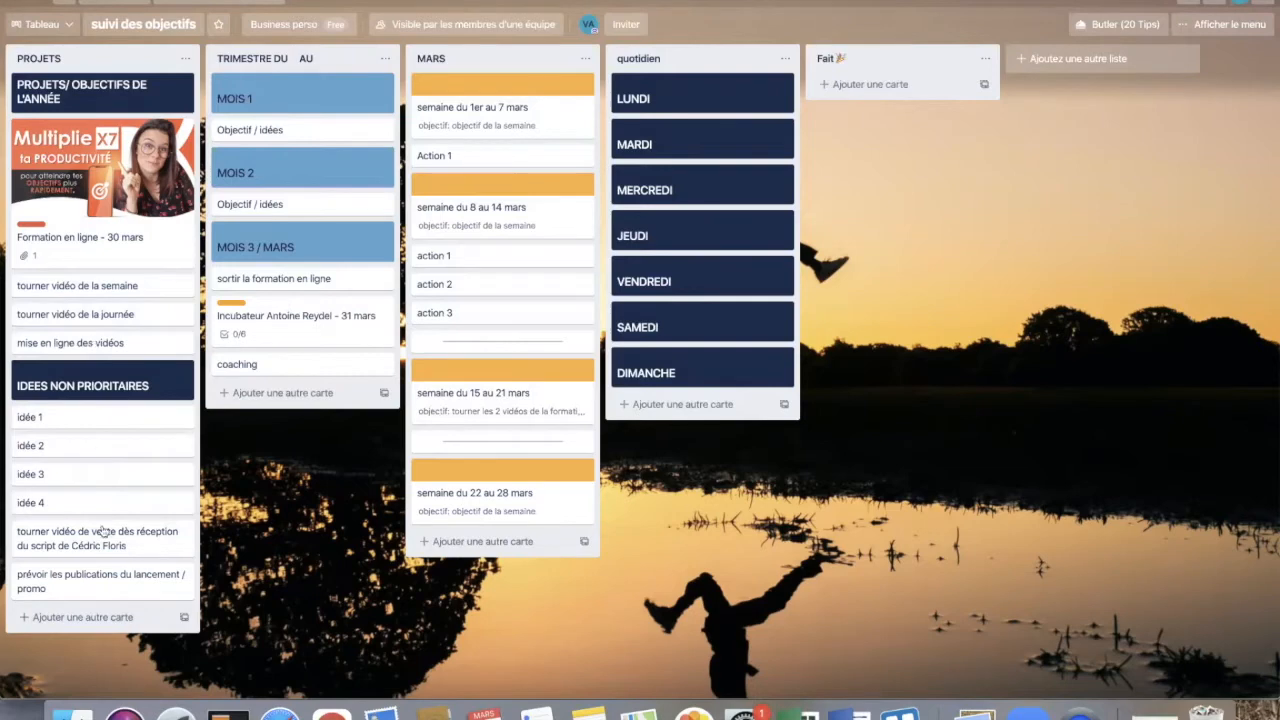
left_click_drag(104, 535, 101, 380)
left_click_drag(86, 584, 88, 420)
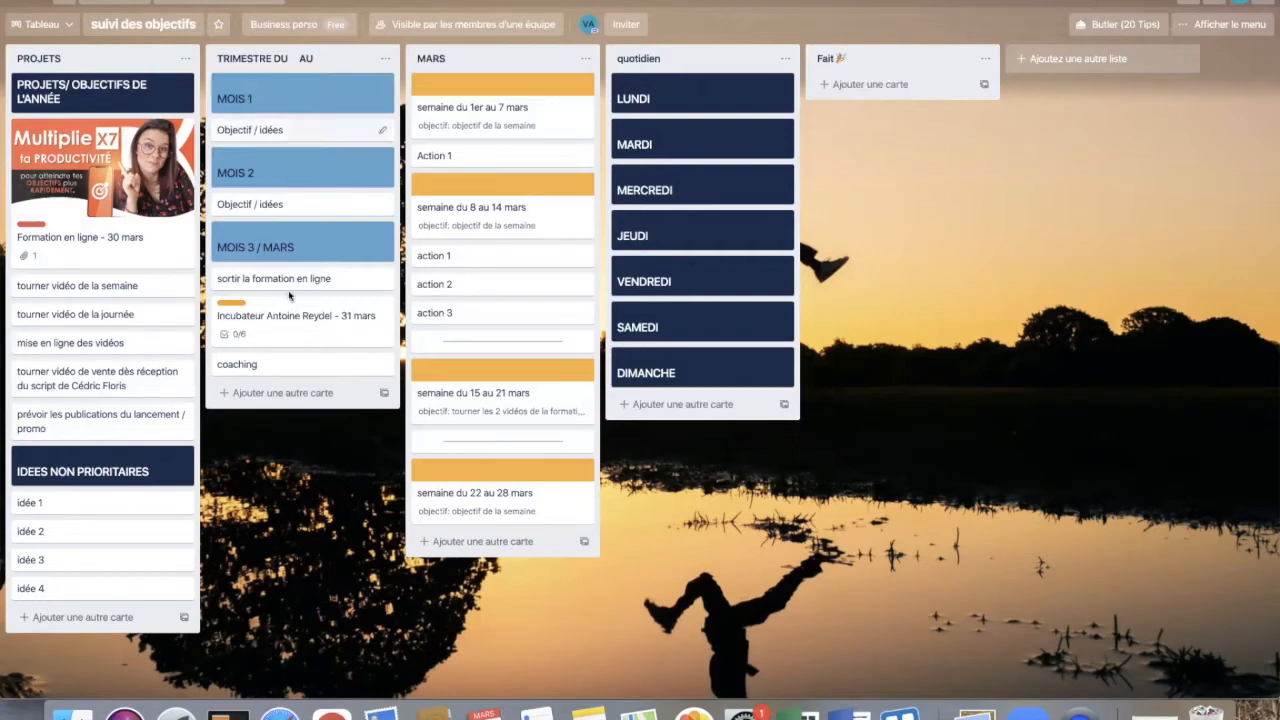
- Rename the first two month header cards in the quarter list as "MOIS 1 / janvier" and "MOIS 2/ février"
left_click(268, 102)
left_click(478, 118)
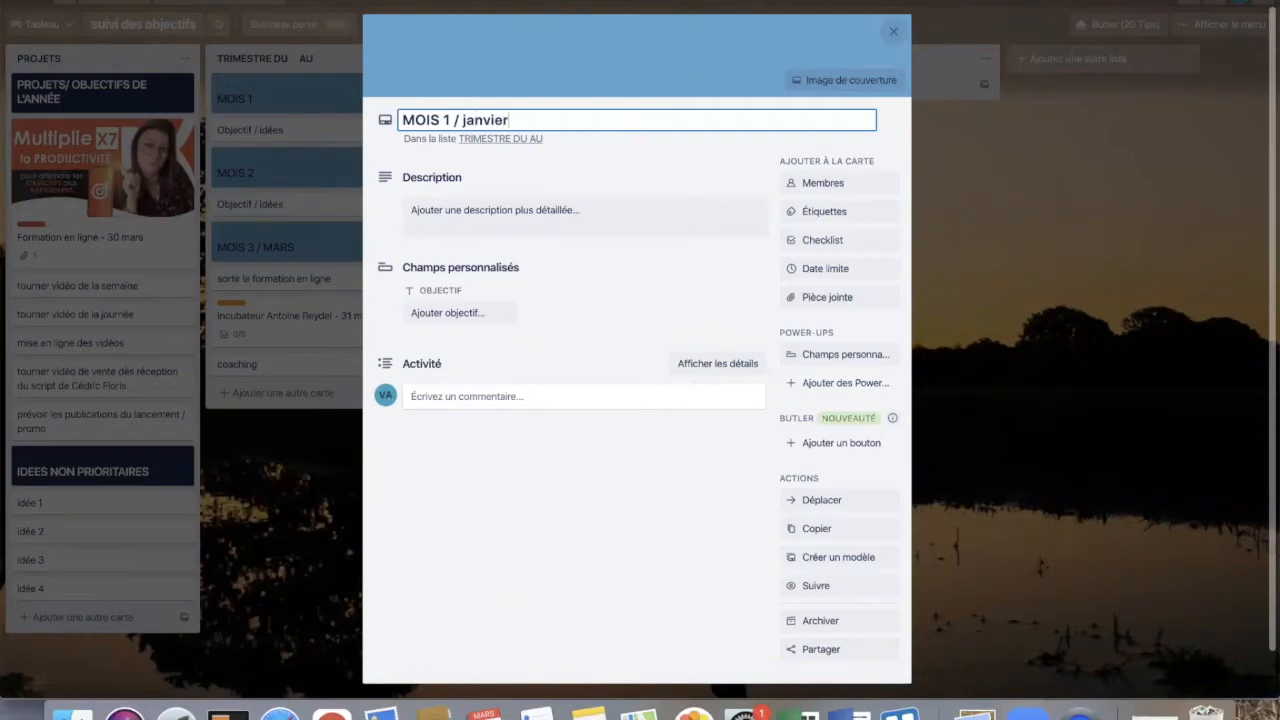
left_click(322, 481)
left_click(266, 180)
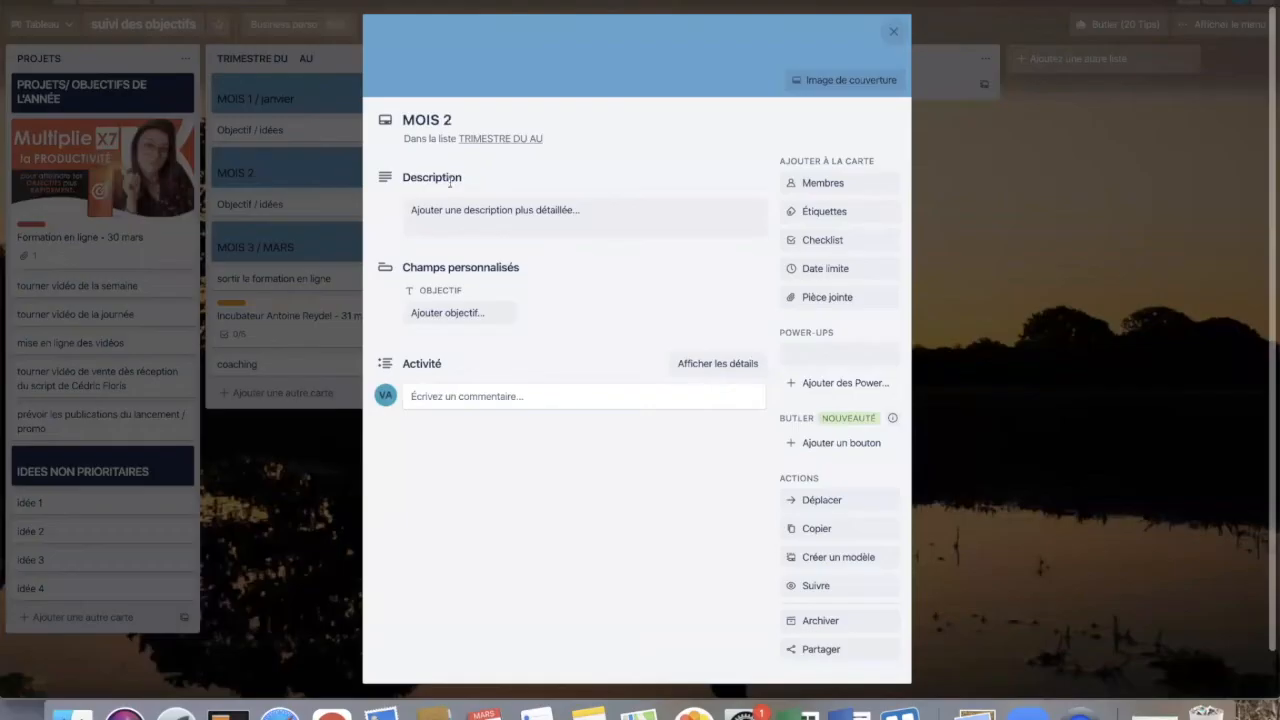
left_click(482, 119)
type("février")
type("/")
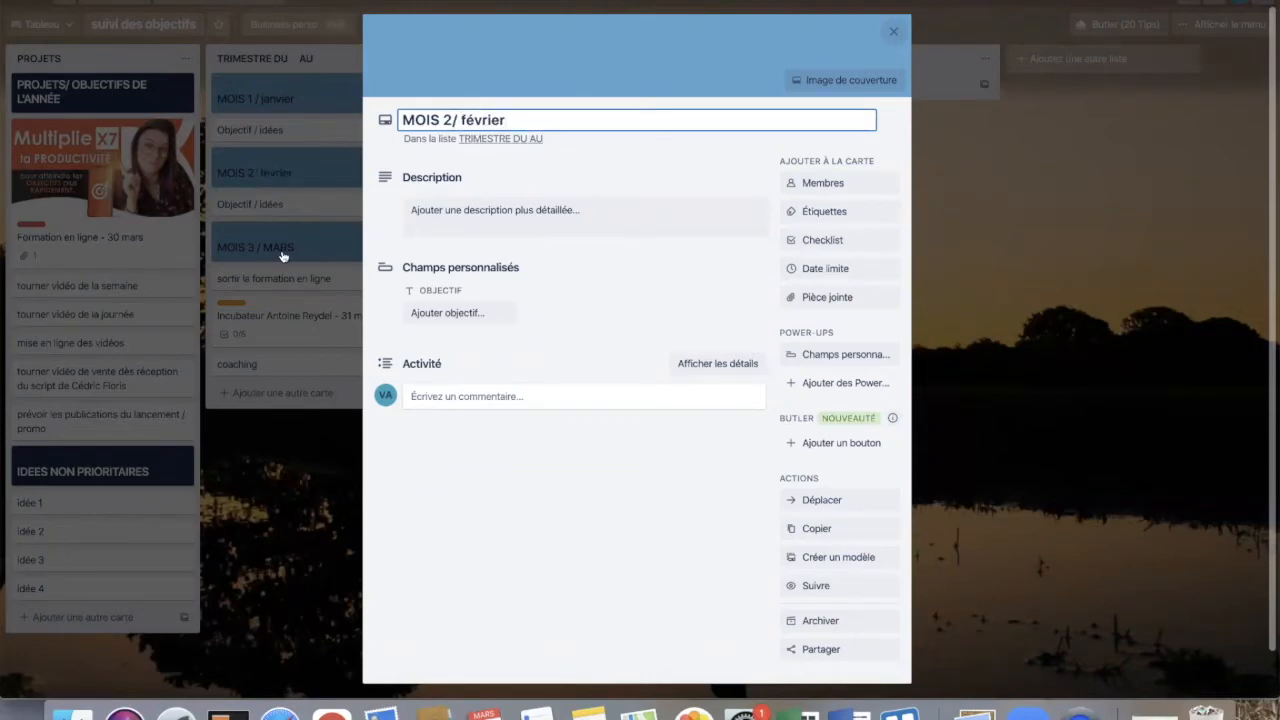
left_click(283, 257)
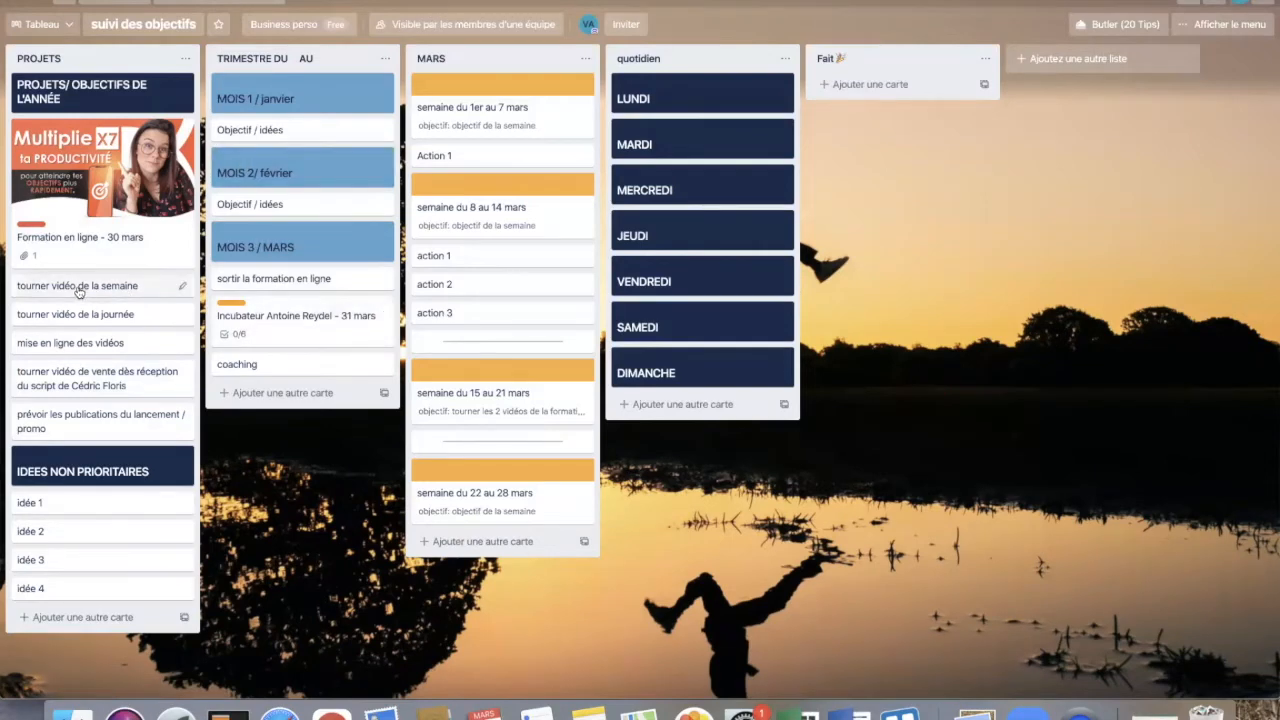
- Move the five task cards from PROJETS to the January section of the quarter list, placing the sales video card before "mise en ligne des vidéos"
left_click_drag(79, 291, 243, 187)
left_click_drag(75, 285, 275, 187)
left_click_drag(72, 328, 292, 222)
left_click_drag(70, 290, 300, 258)
left_click_drag(90, 295, 265, 292)
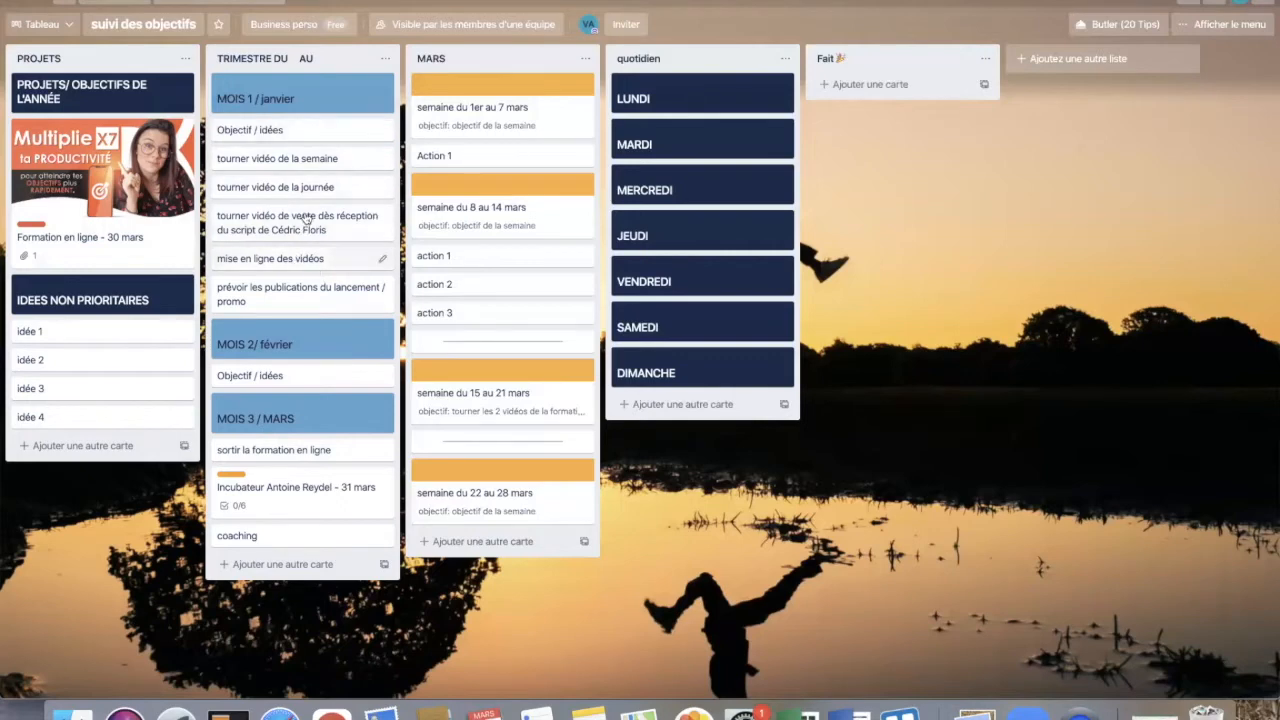
mouse_move(271, 158)
left_mouse_down()
mouse_move(273, 183)
mouse_move(270, 150)
mouse_move(269, 161)
left_mouse_up()
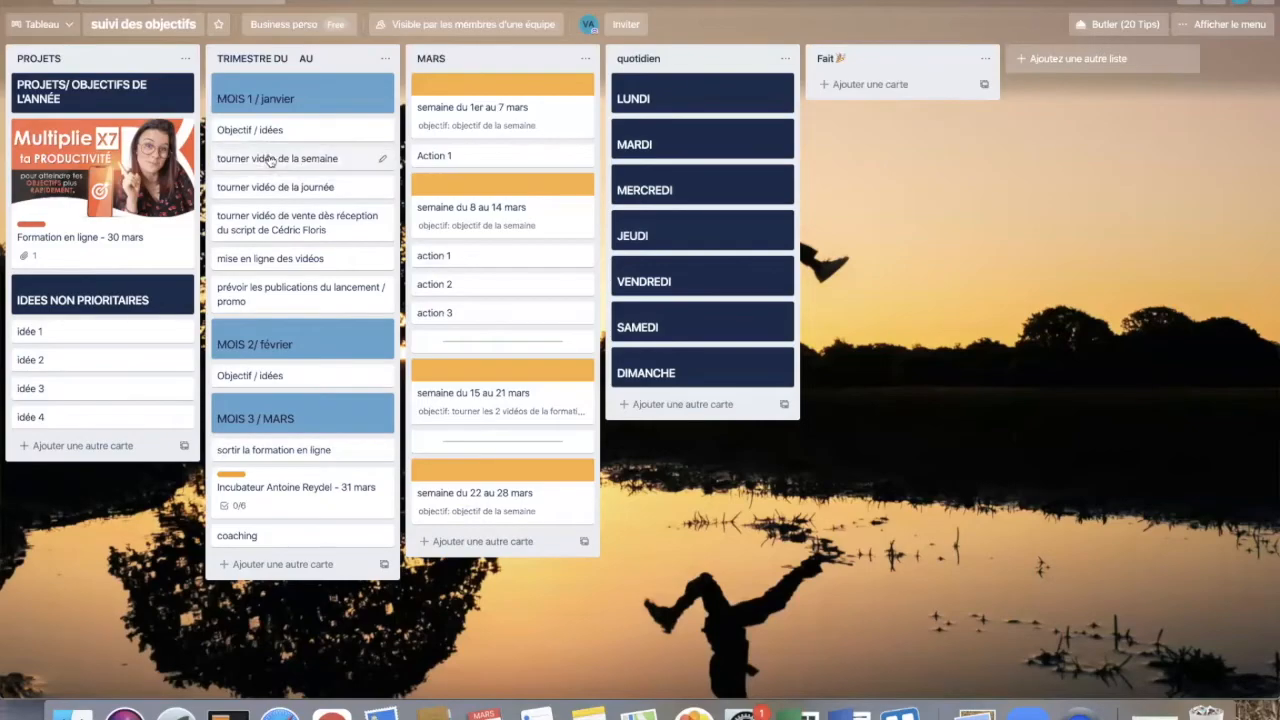
- Rename the January "Objectif / idées" card as "Objectif / idées (3 max)"
left_click(300, 130)
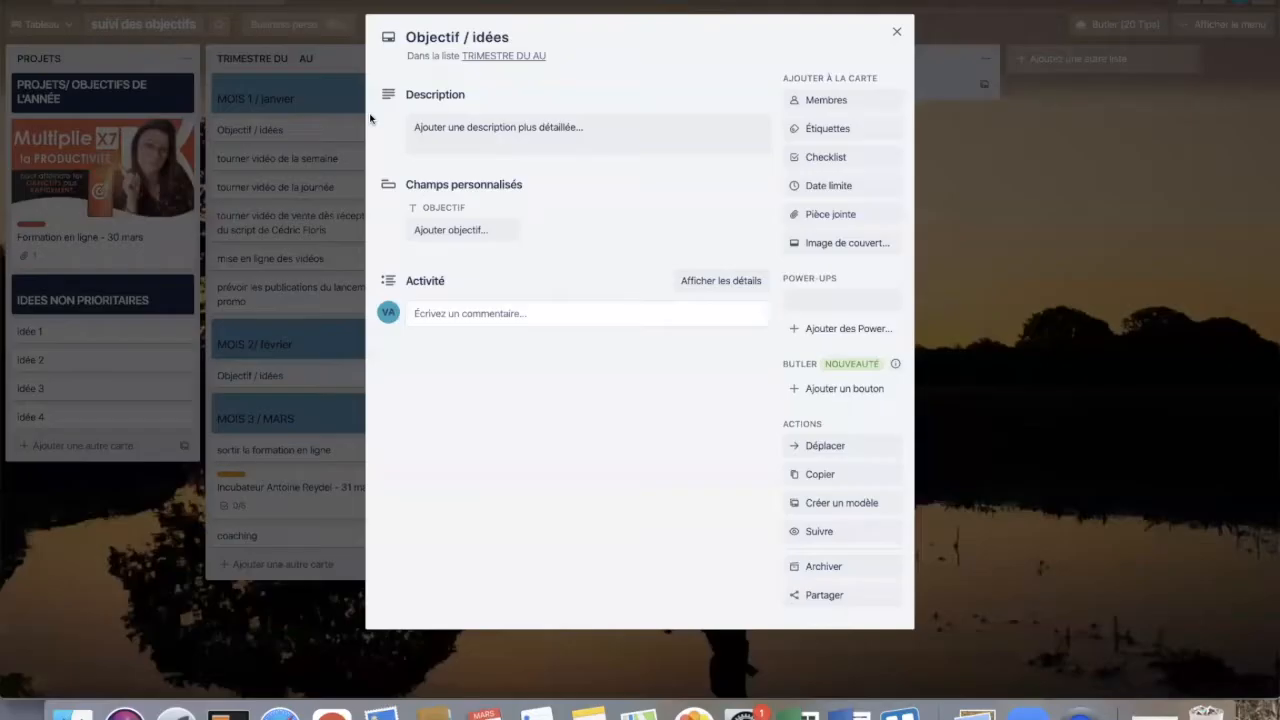
left_click(524, 38)
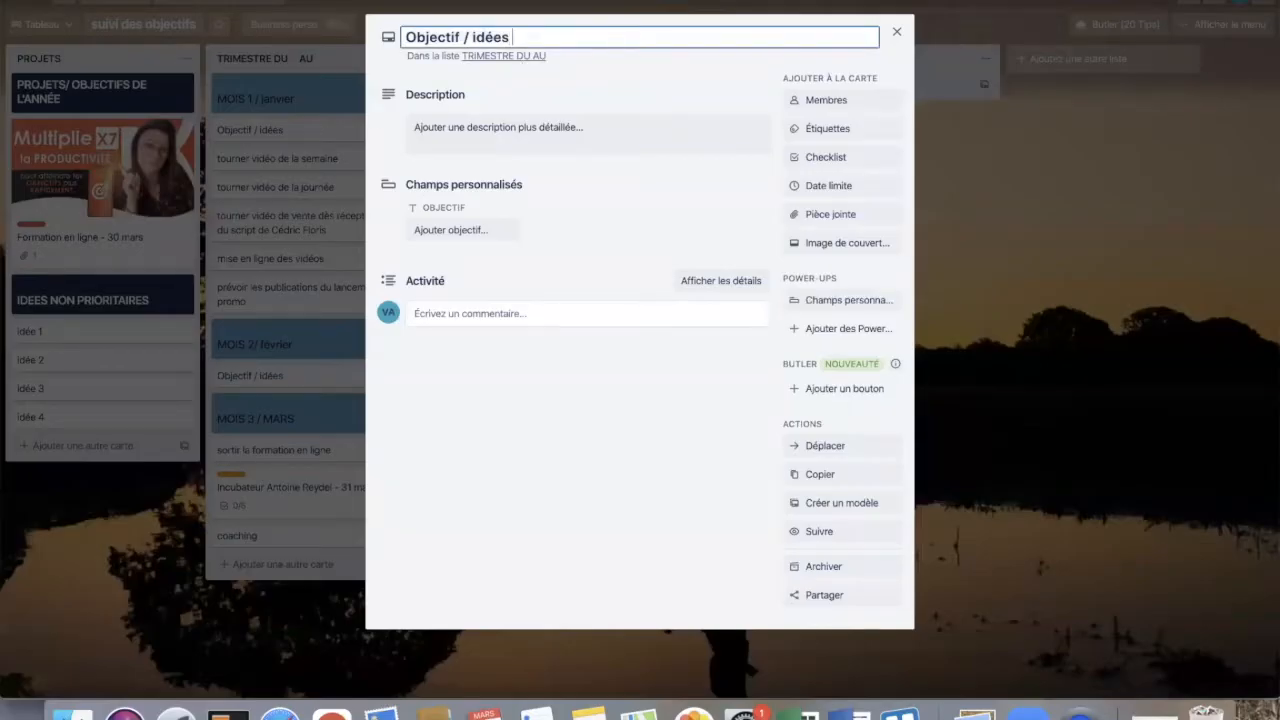
type("(3 ma")
key("Return")
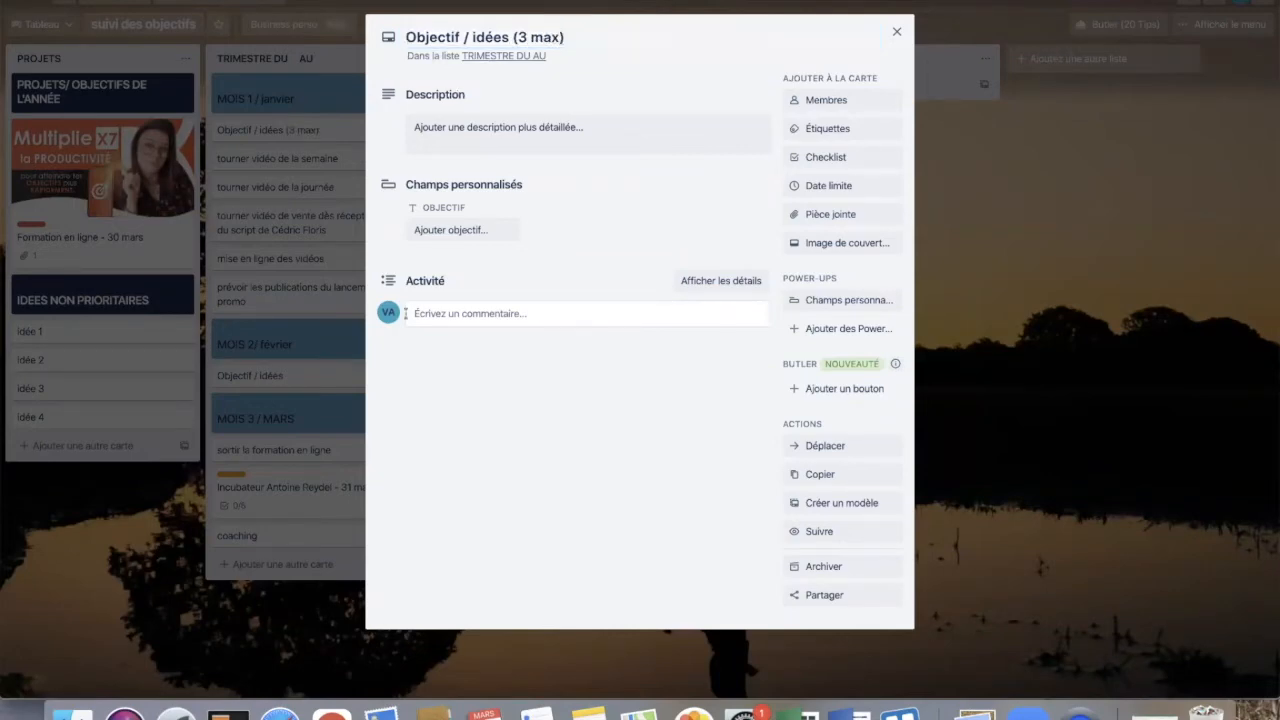
left_click(150, 568)
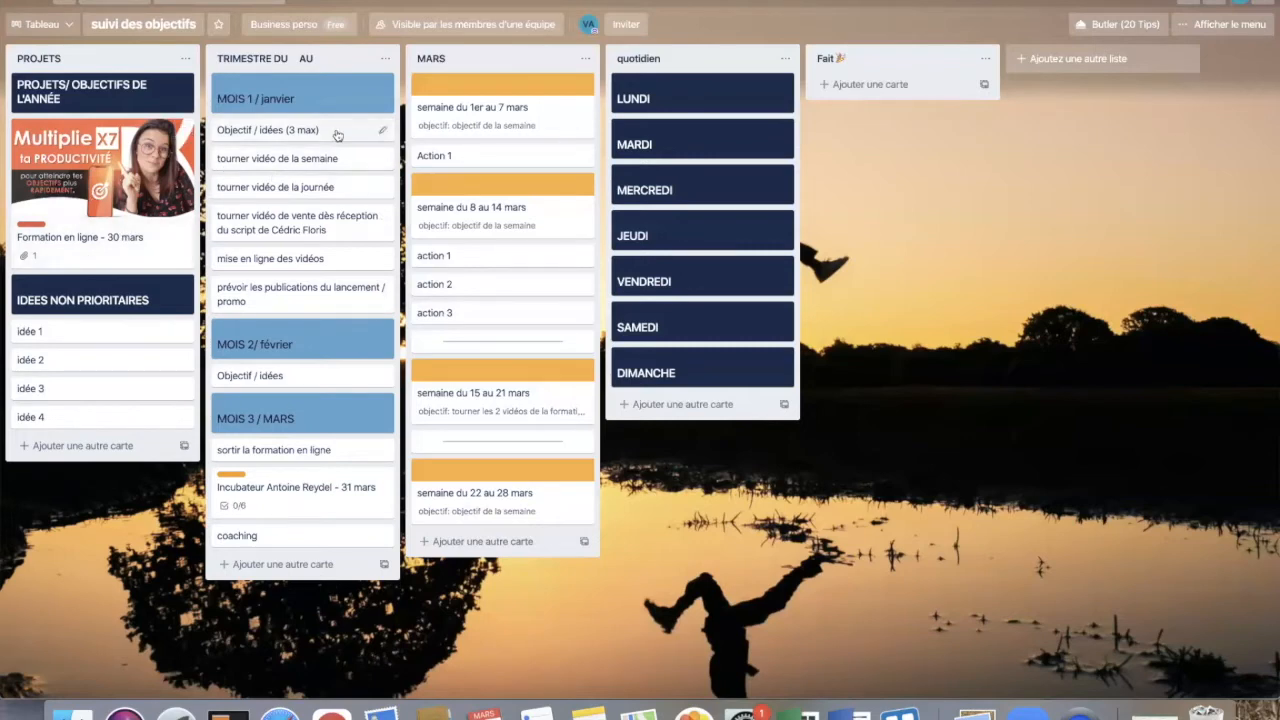
- Rename the "tourner vidéo de la semaine" card under January as "Tourner la formation"
left_click(272, 164)
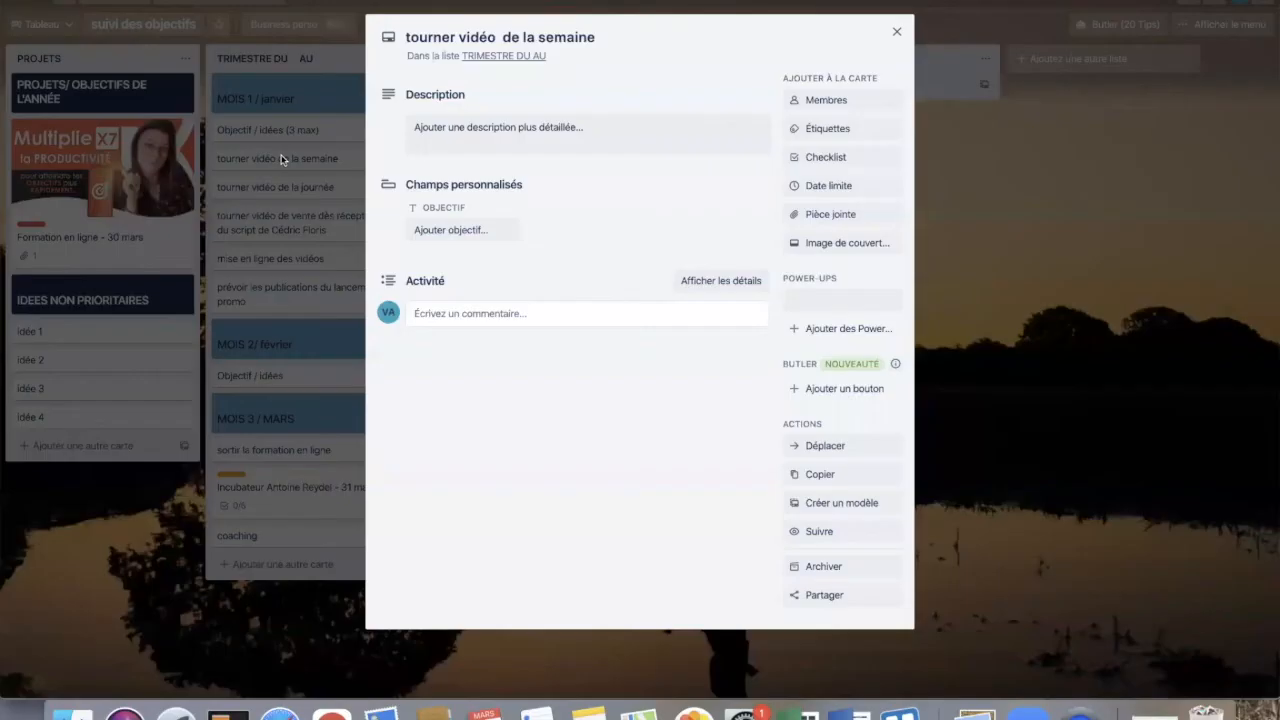
left_click(601, 36)
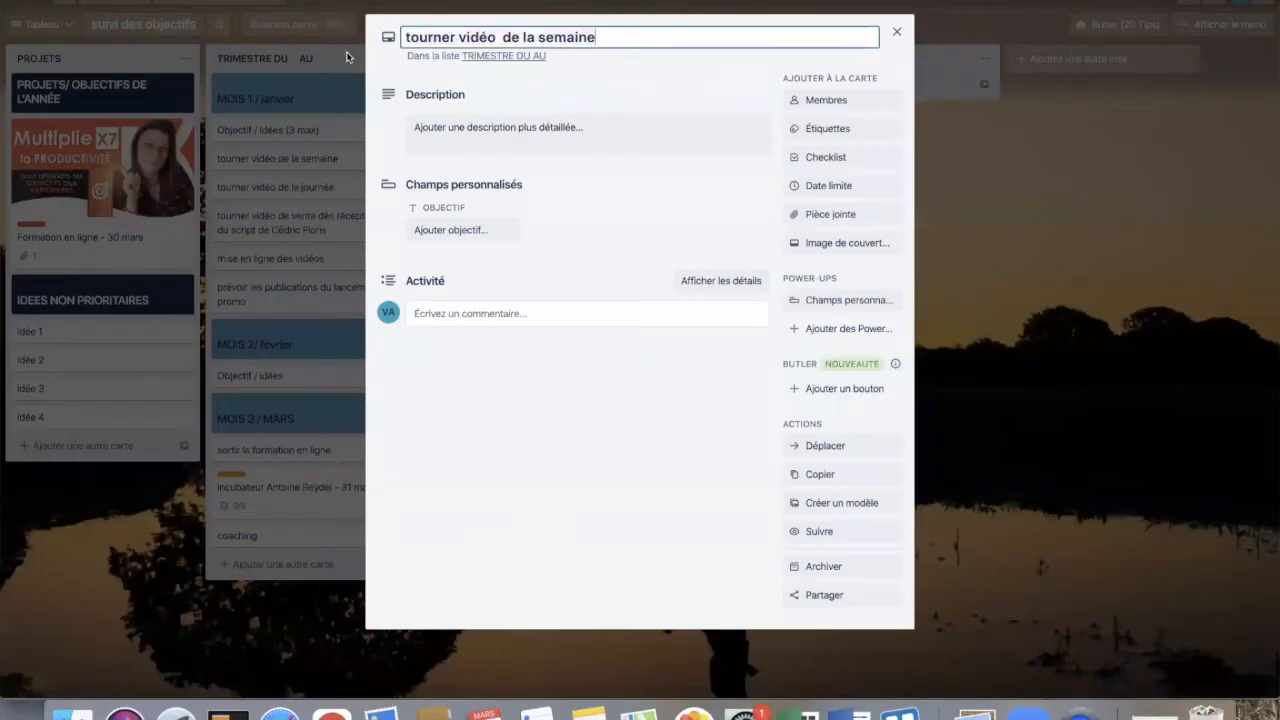
type("tou")
left_click_drag(620, 37, 367, 35)
type("Tourner la formatio")
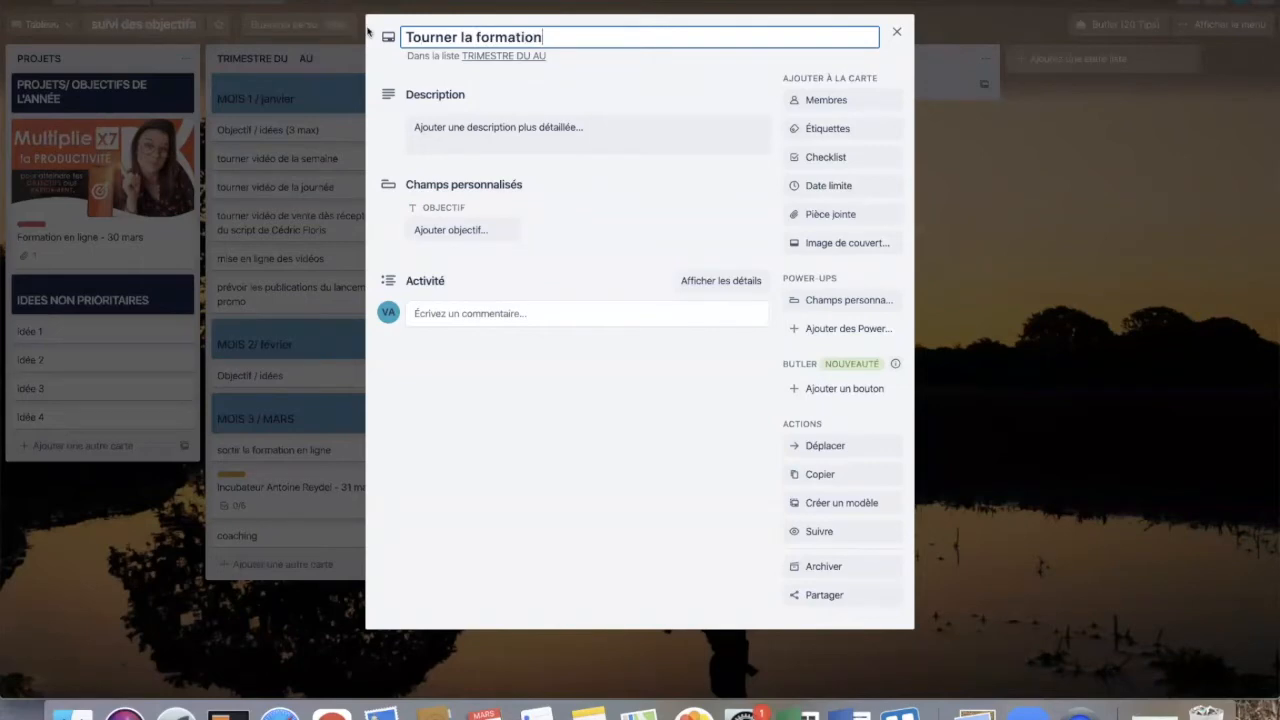
left_click(1005, 192)
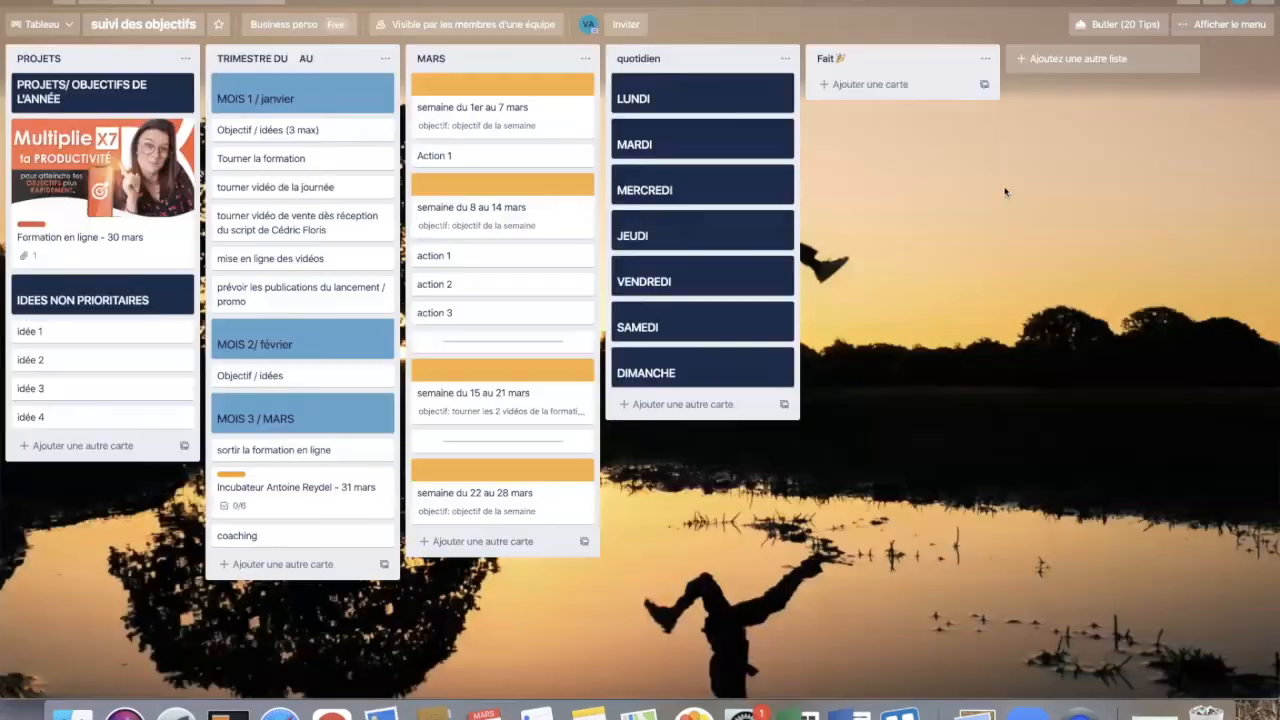
- Add a checklist to the "Tourner la formation" card with the items "vidéo 1", "vidéo 2" and "vidéo 3"
left_click(334, 160)
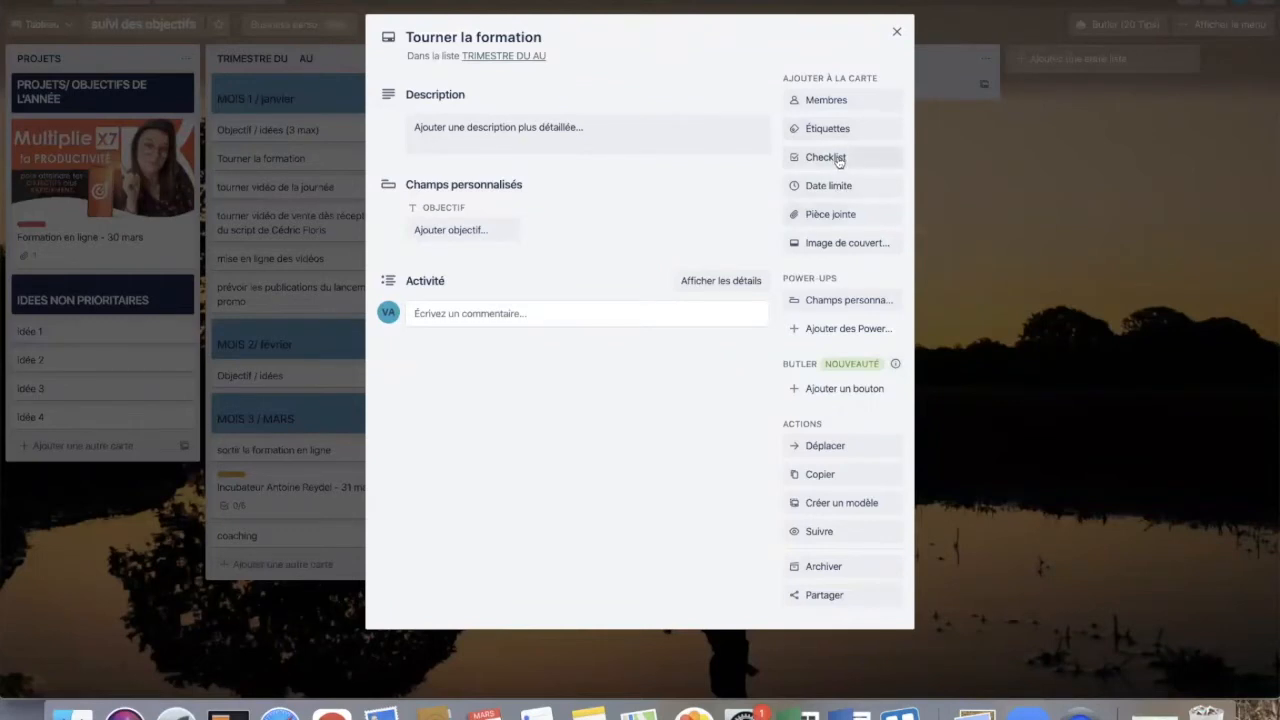
left_click(840, 158)
left_click(846, 310)
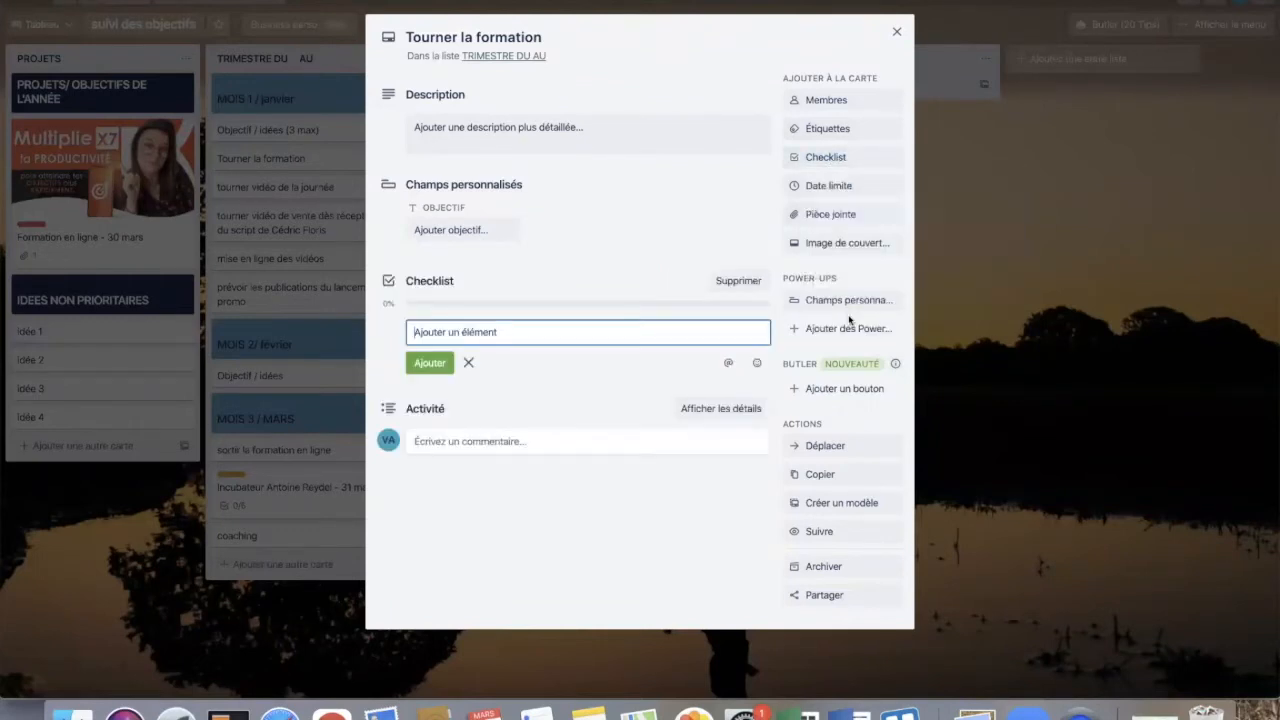
type("vidéo 1")
key("Return")
type("vidéo 2")
key("Return")
type("vid")
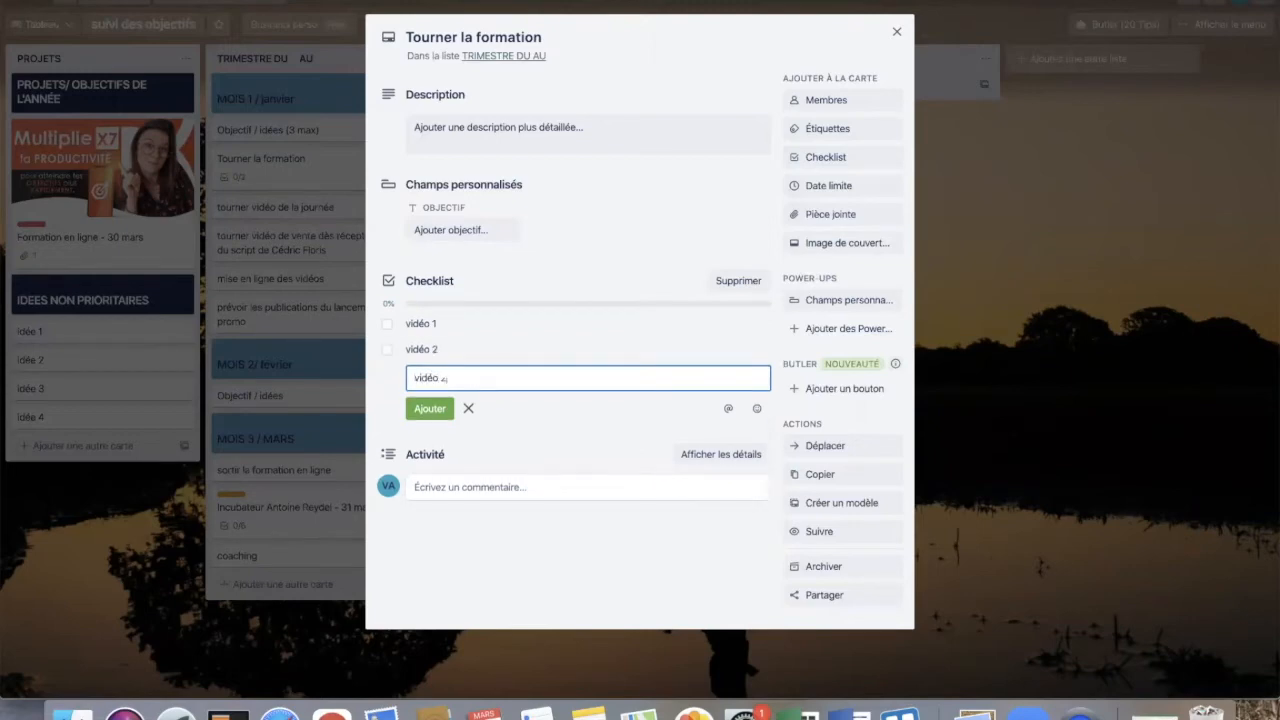
type("éo 3")
key("Return")
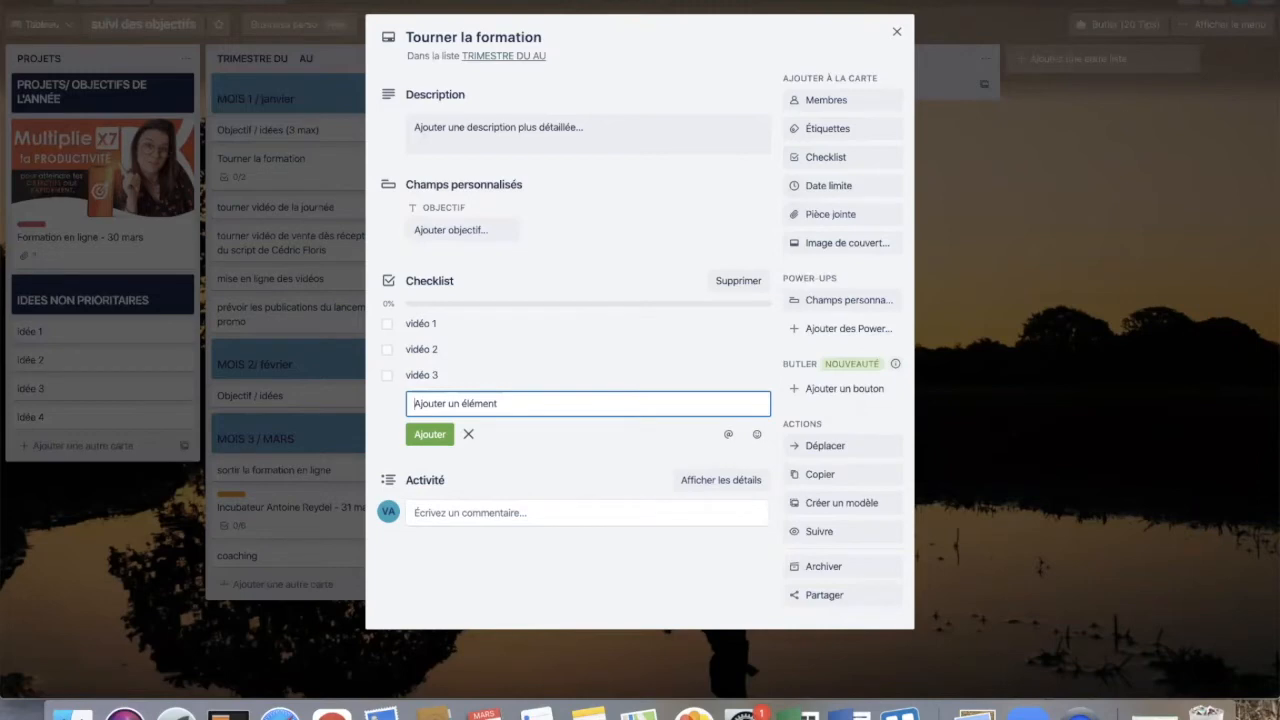
- Add the items "montage", "mise en ligne" and "acheter l'abonnement système io" to the "Tourner la formation" checklist and close the card
type("montage")
key("Return")
type("mise en")
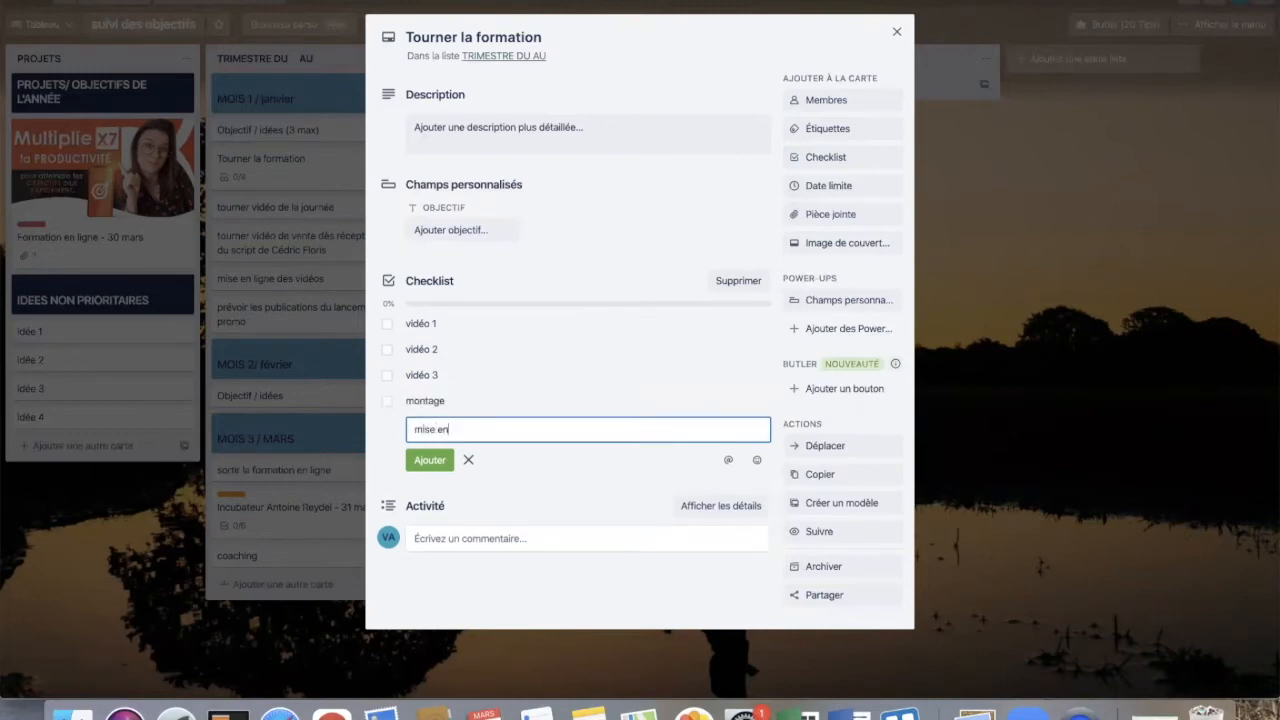
type(" ligne")
key("Return")
type("acheter l'abonnement systèm")
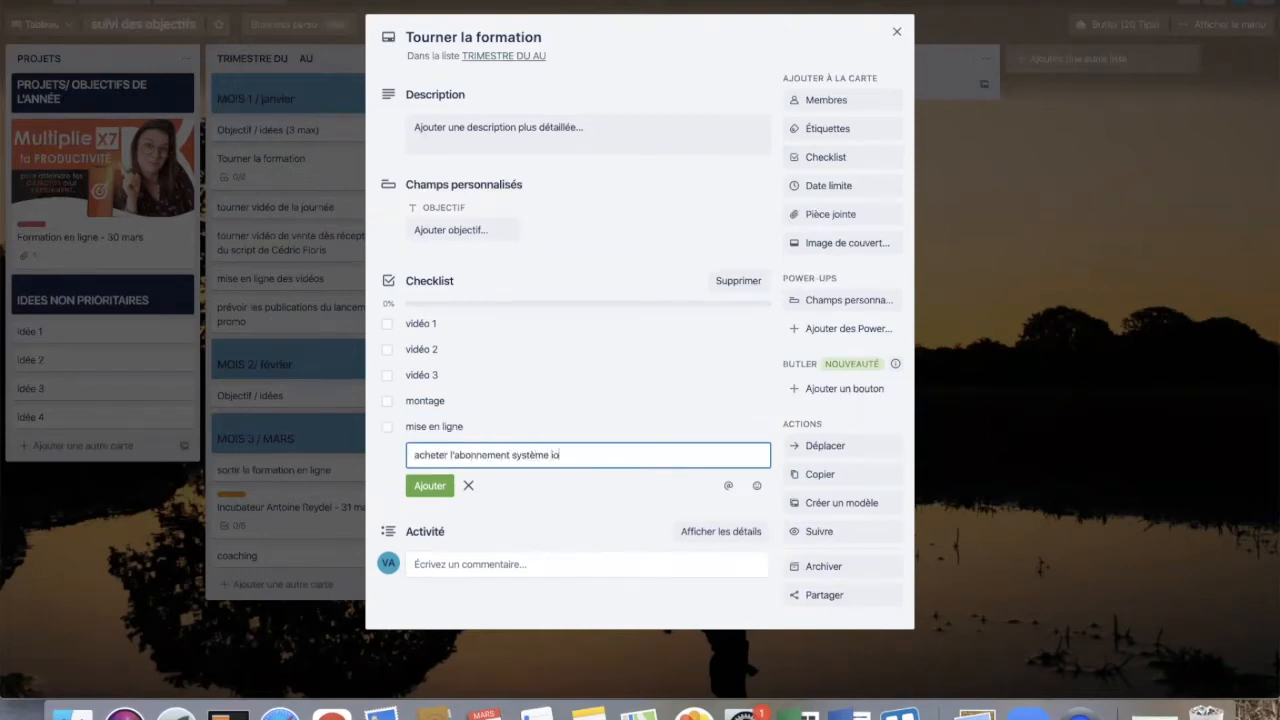
key("Return")
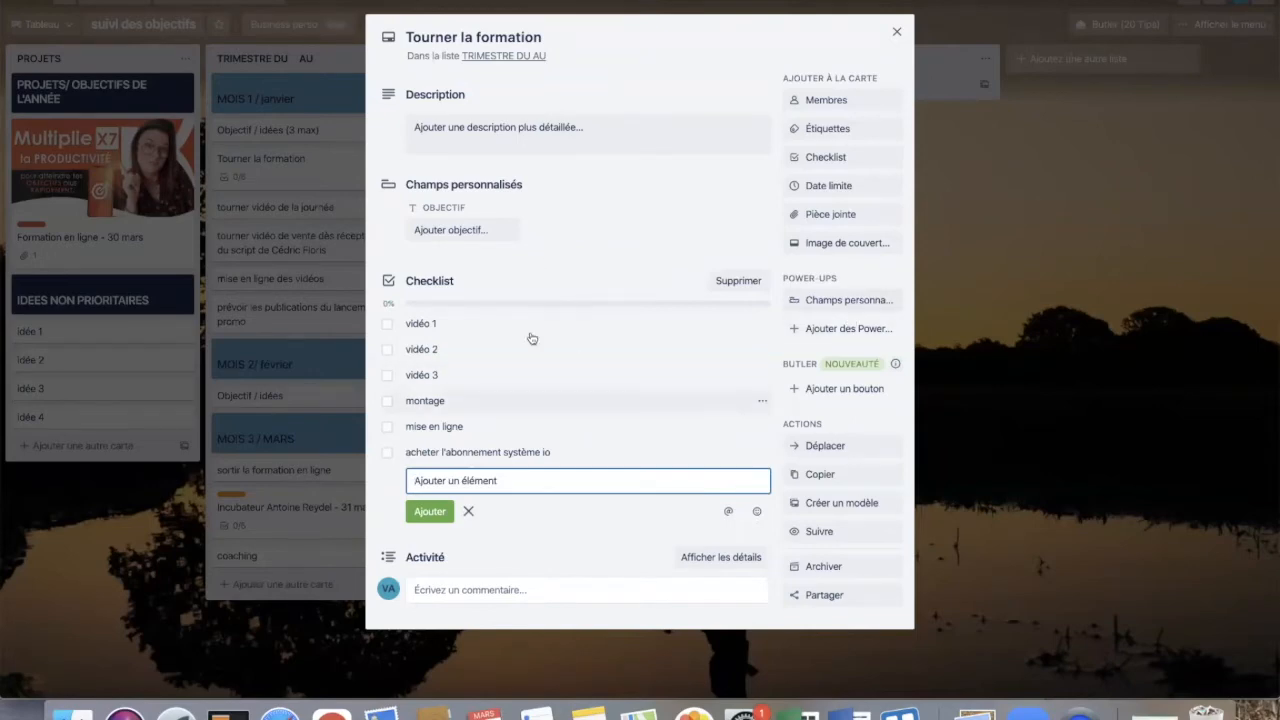
left_click(305, 634)
left_click(237, 284)
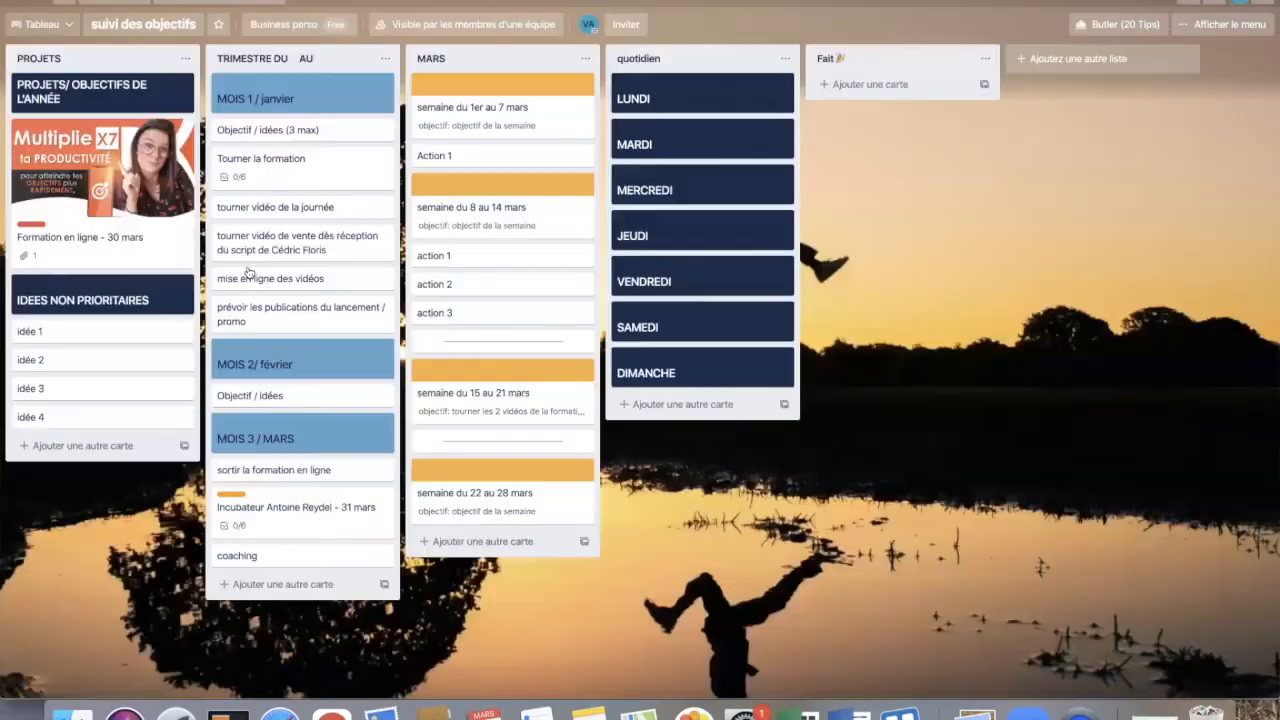
- Archive and permanently delete the "tourner vidéo de la journée" card under January
left_click(268, 207)
left_click(838, 568)
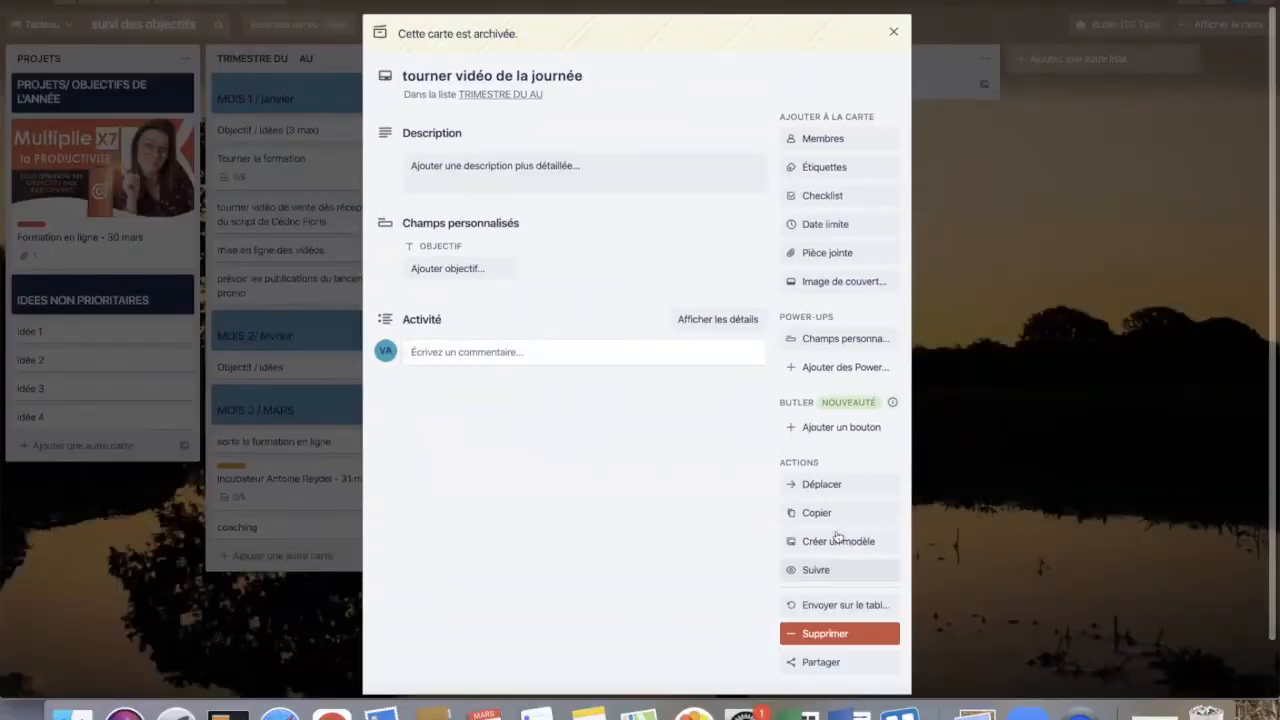
left_click(860, 633)
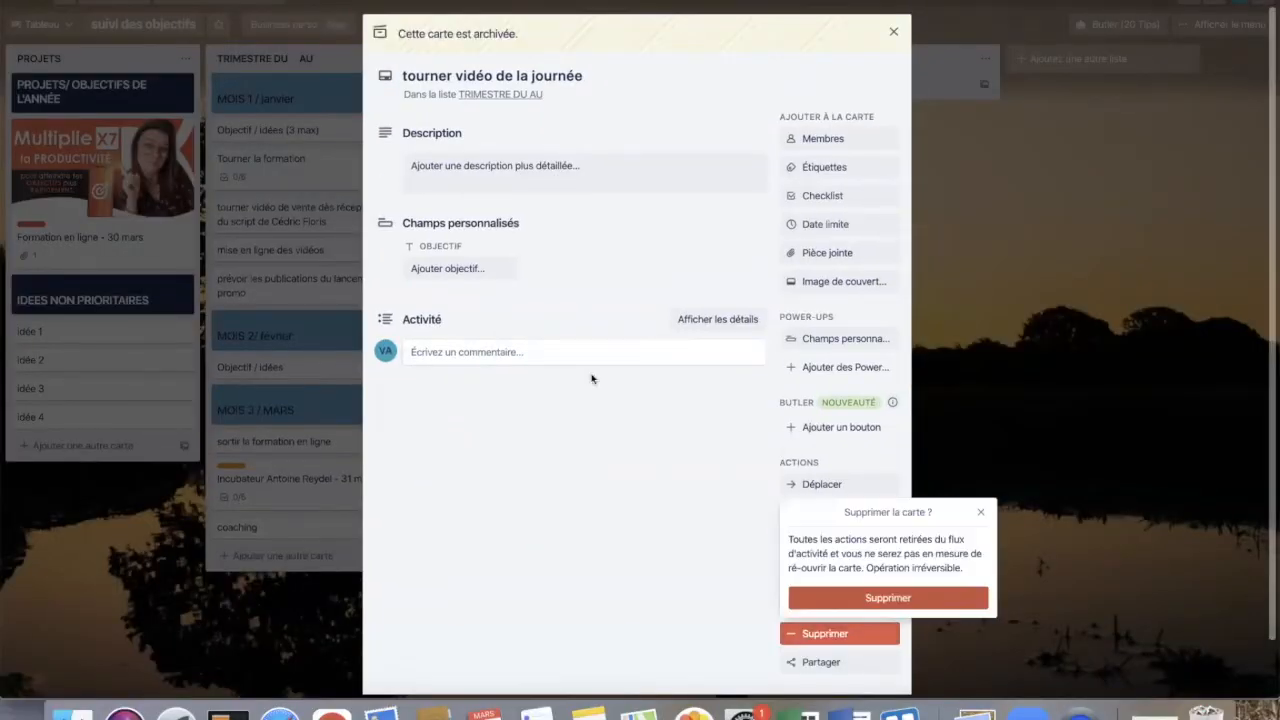
left_click(950, 598)
- Archive the sales video card and the "mise en ligne des vidéos" card under January
right_click(306, 211)
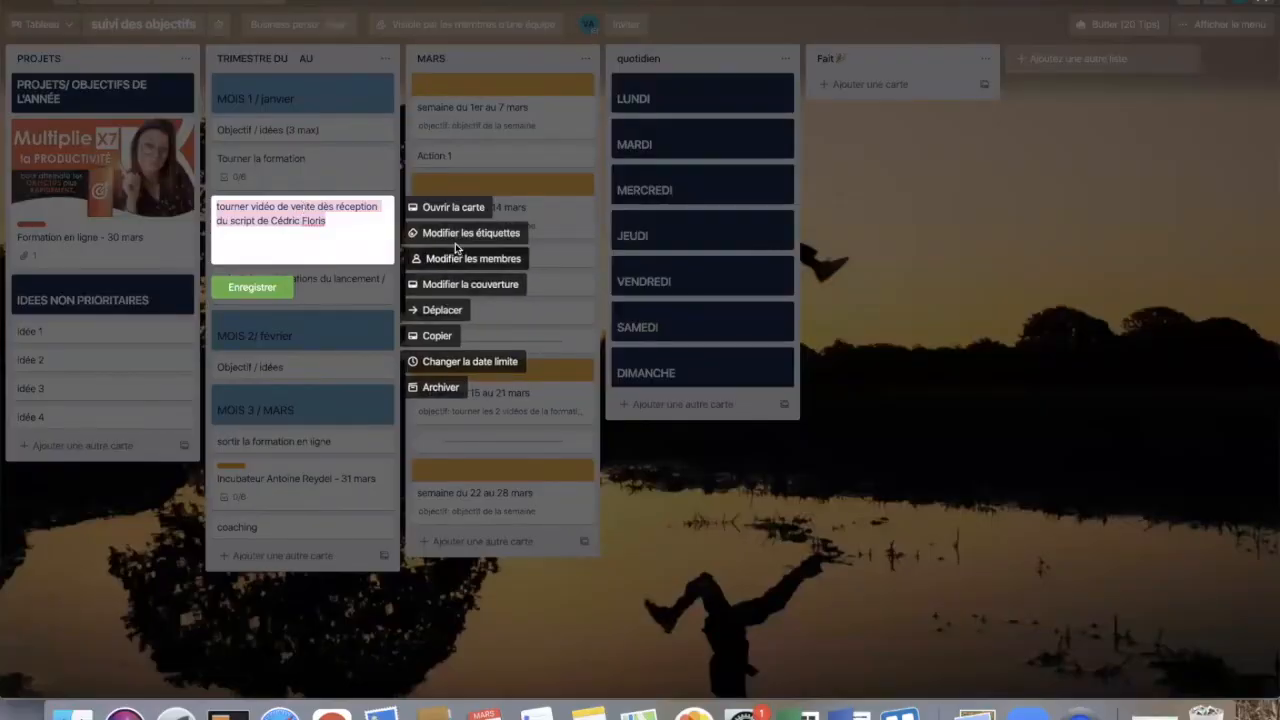
left_click(440, 387)
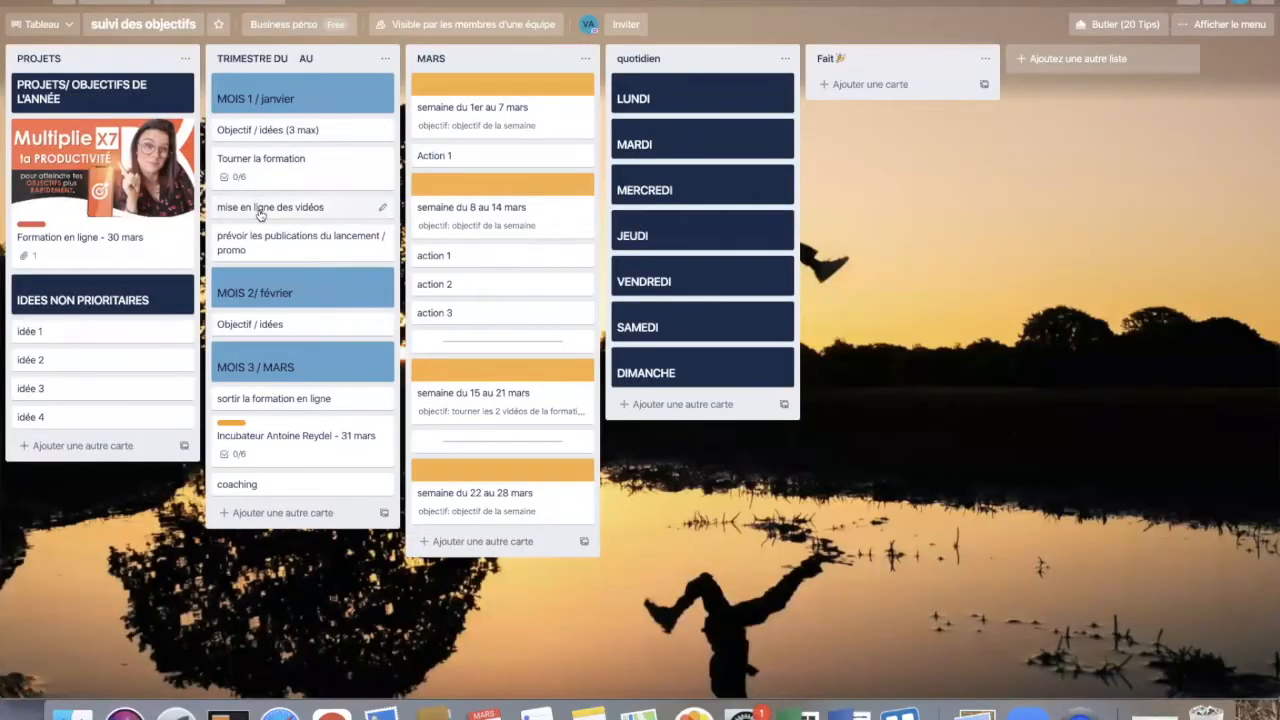
right_click(259, 212)
left_click(442, 385)
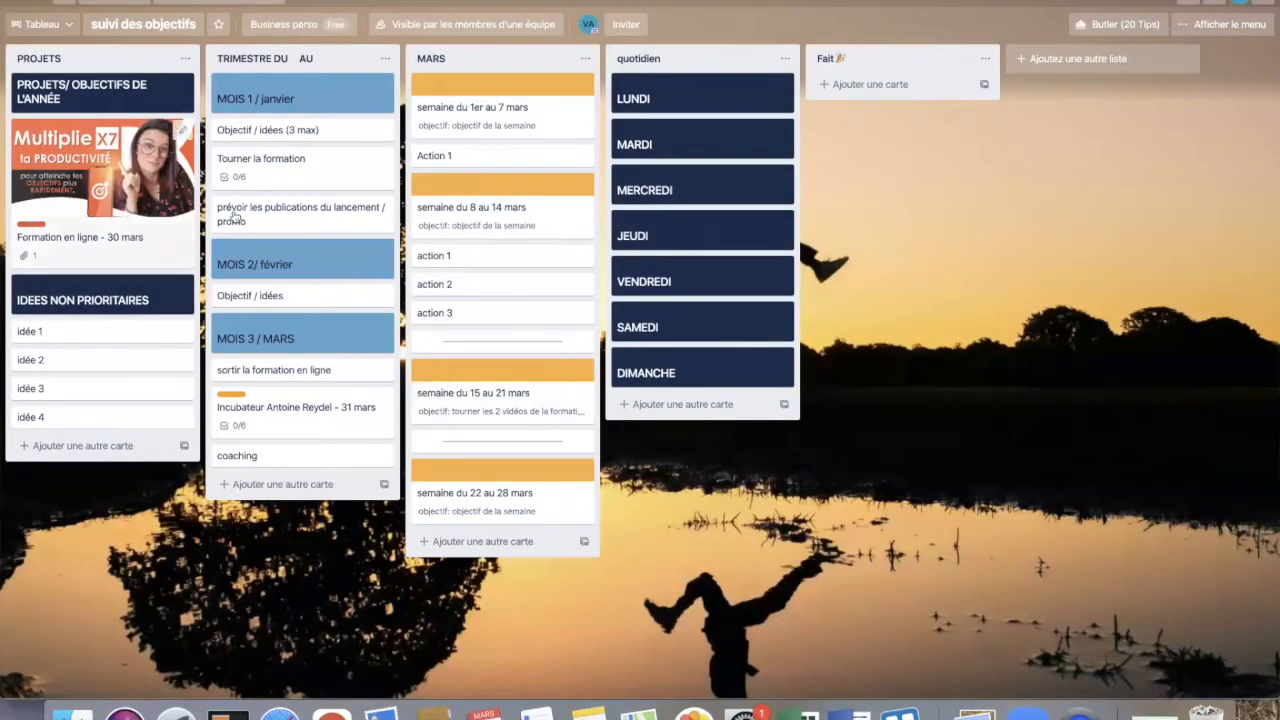
right_click(280, 168)
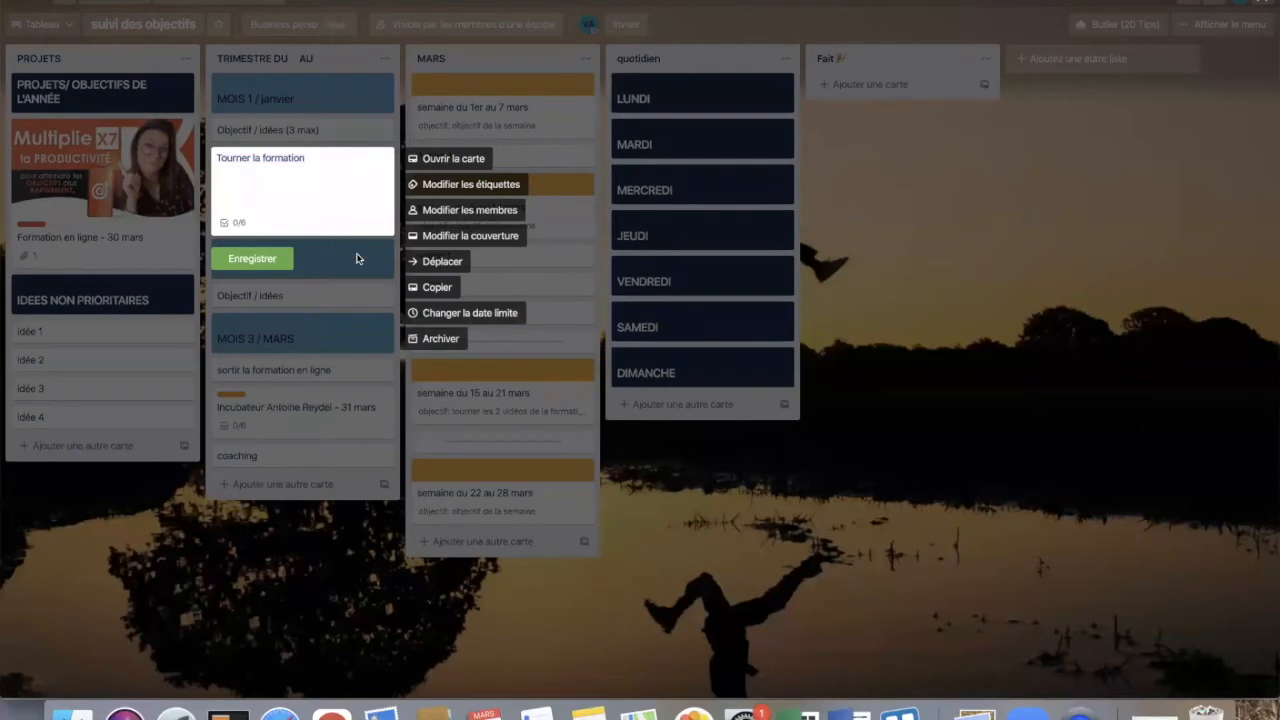
left_click(441, 261)
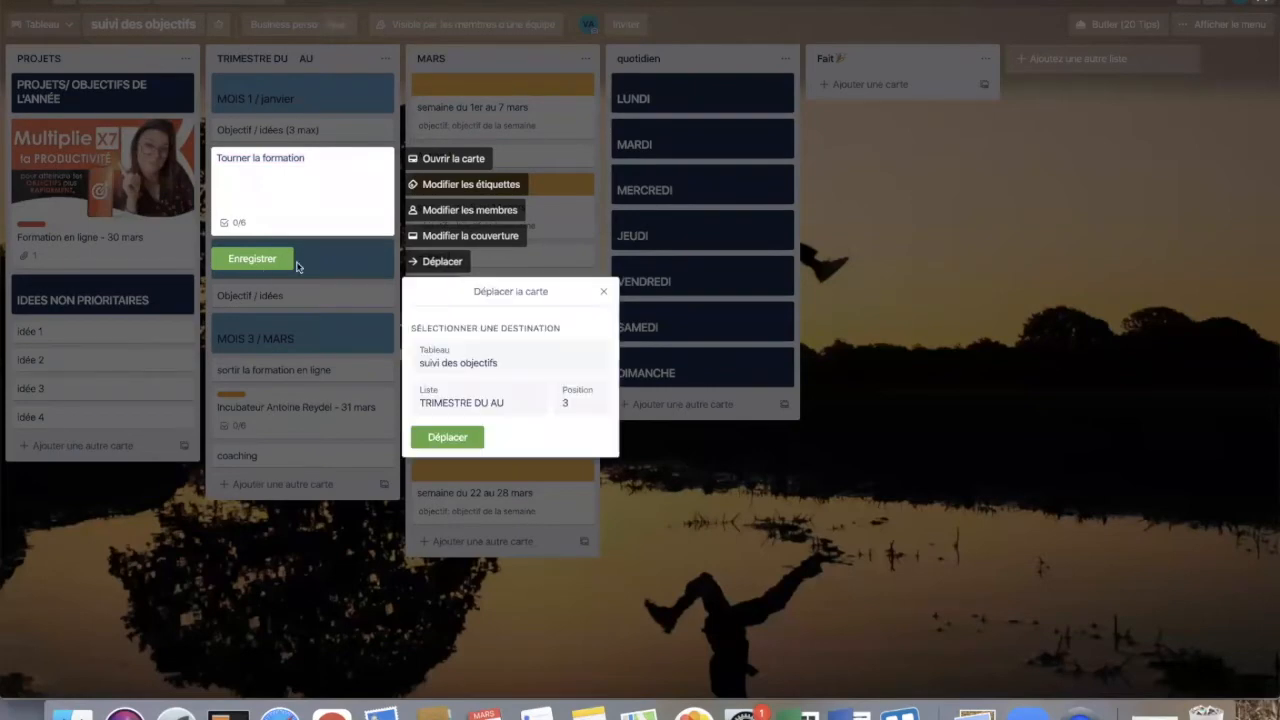
left_click(255, 260)
- Archive the "prévoir les publications du lancement / promo" card and review the "Tourner la formation" checklist
right_click(317, 218)
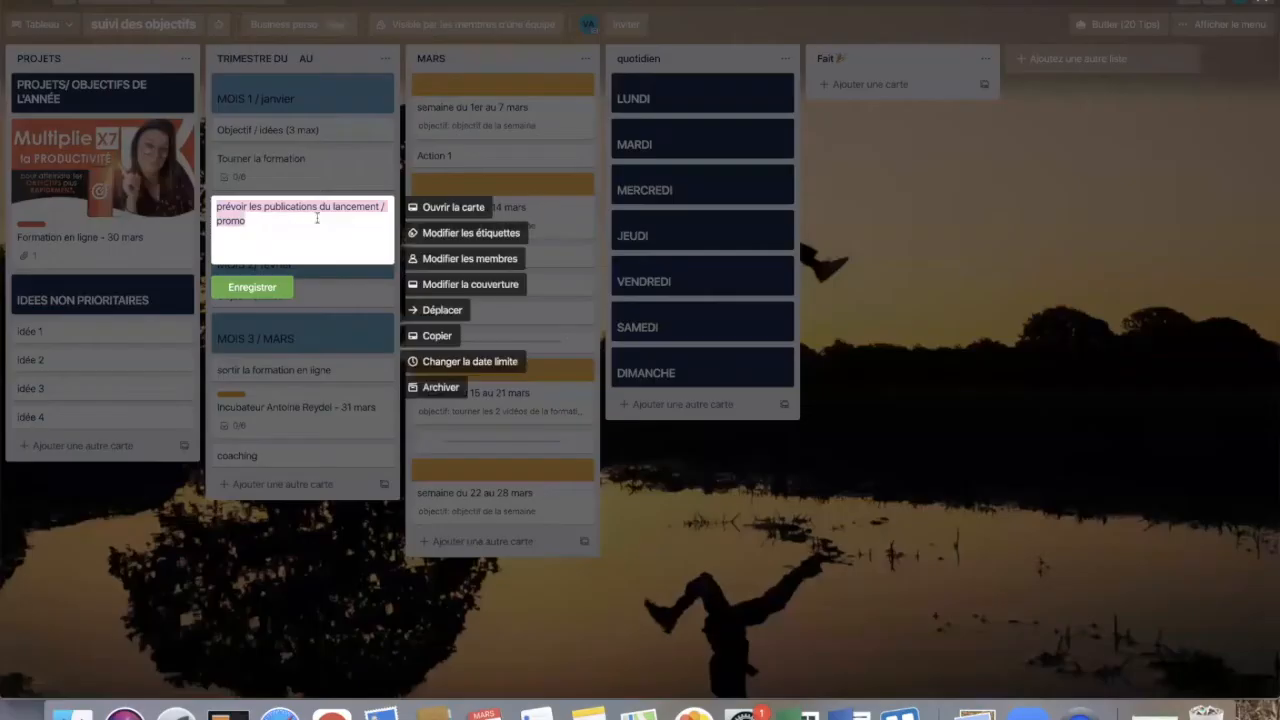
left_click(440, 387)
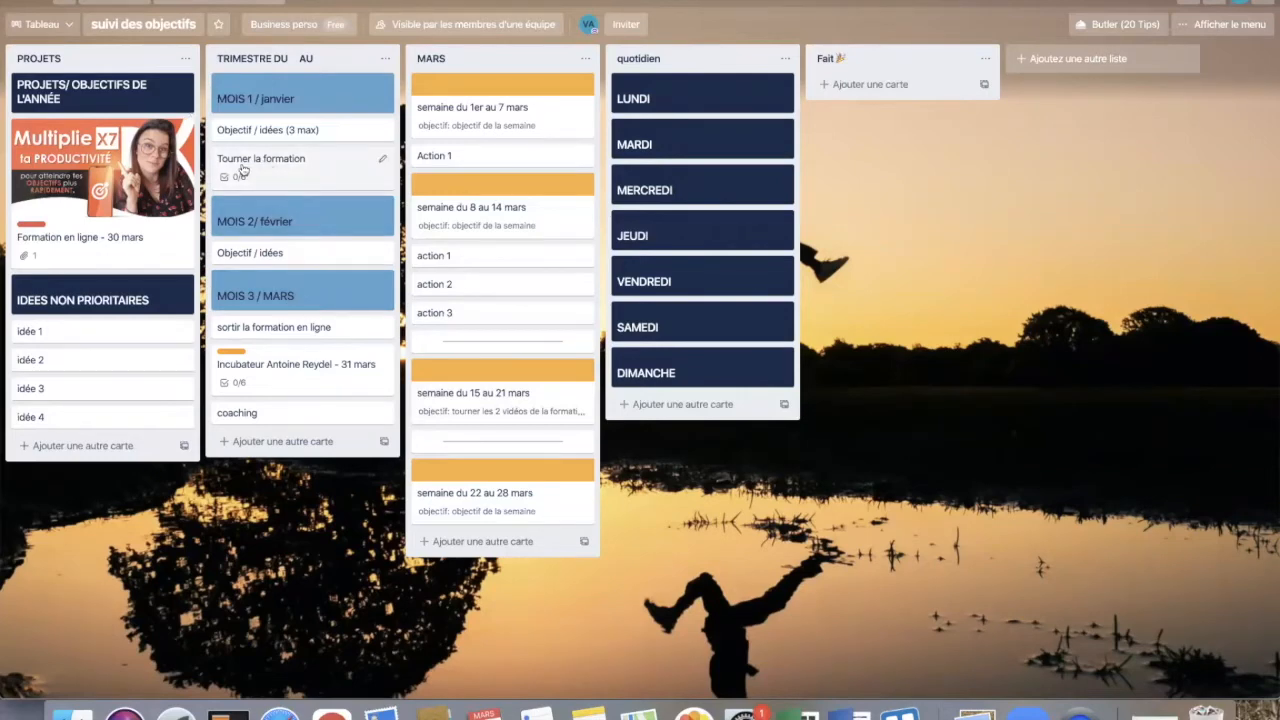
left_click(303, 168)
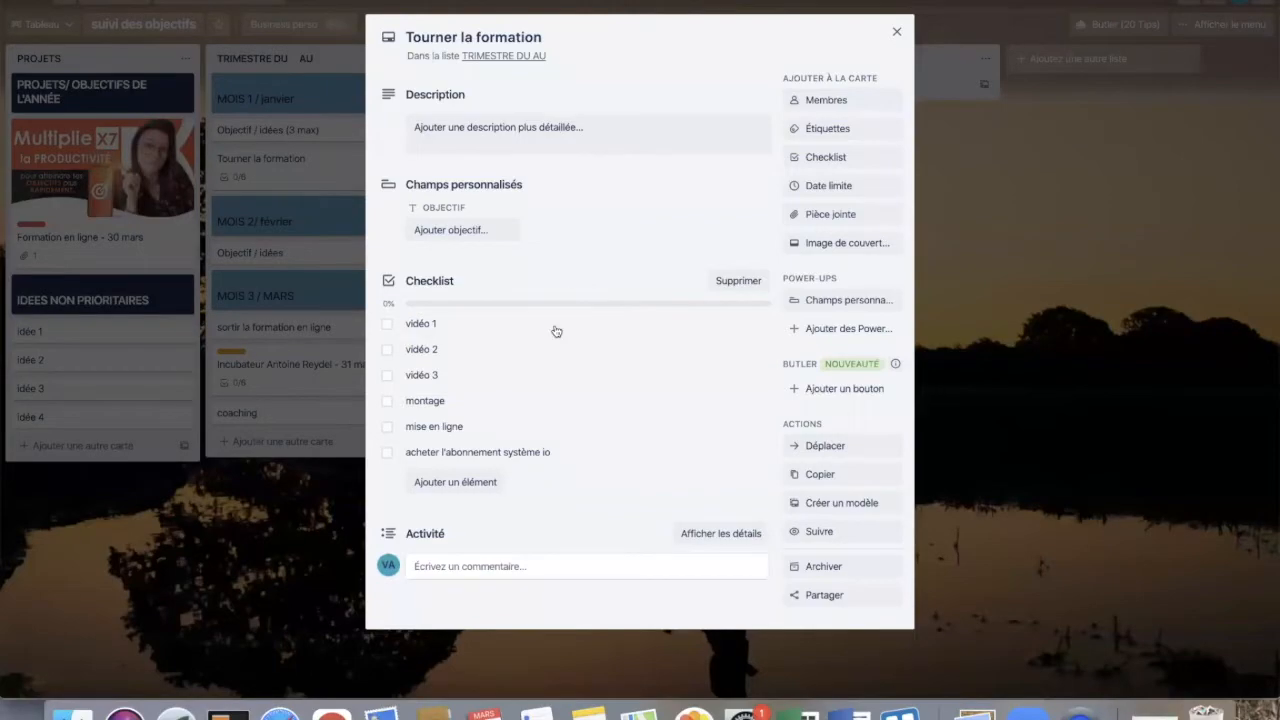
left_click(360, 514)
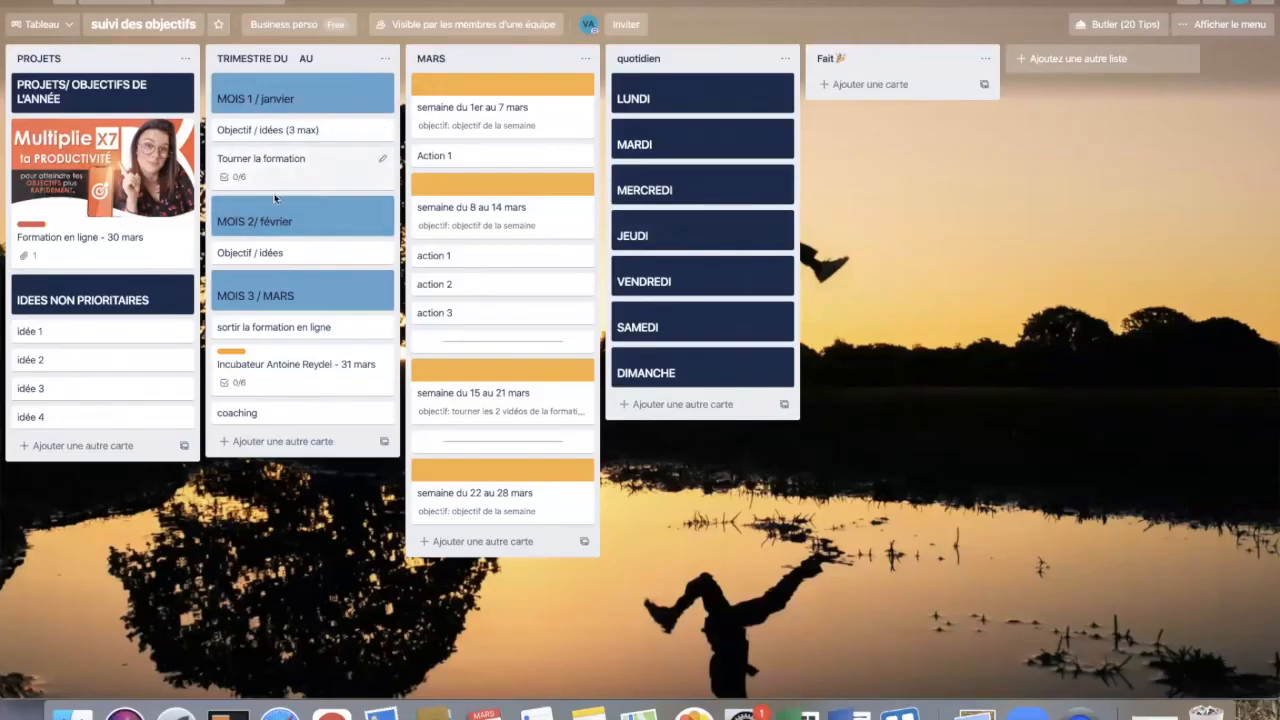
- Add a card named "objectif N°2" below the "Tourner la formation" card in the January section
type("n")
type("objectif N°2")
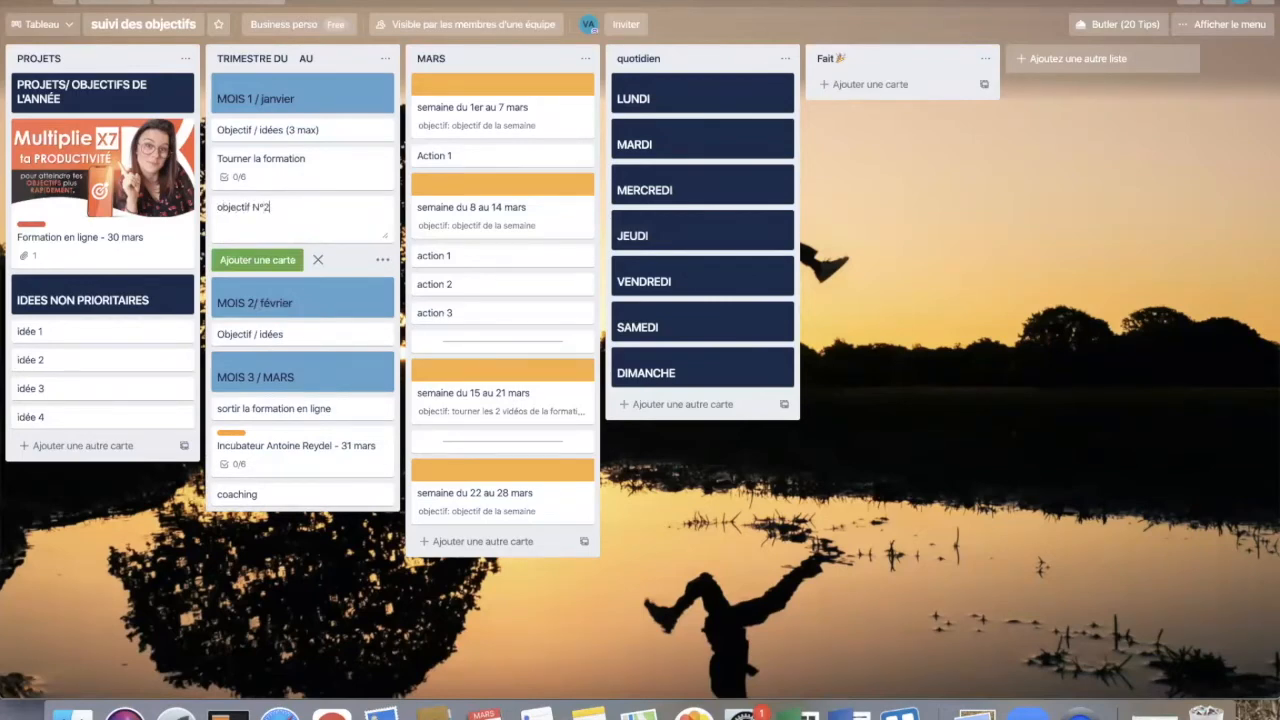
key("Return")
- Add a checklist to the "objectif N°2" card with the items "action 1", "action 2", "Action 3" and "action 4", and close the card
left_click(300, 210)
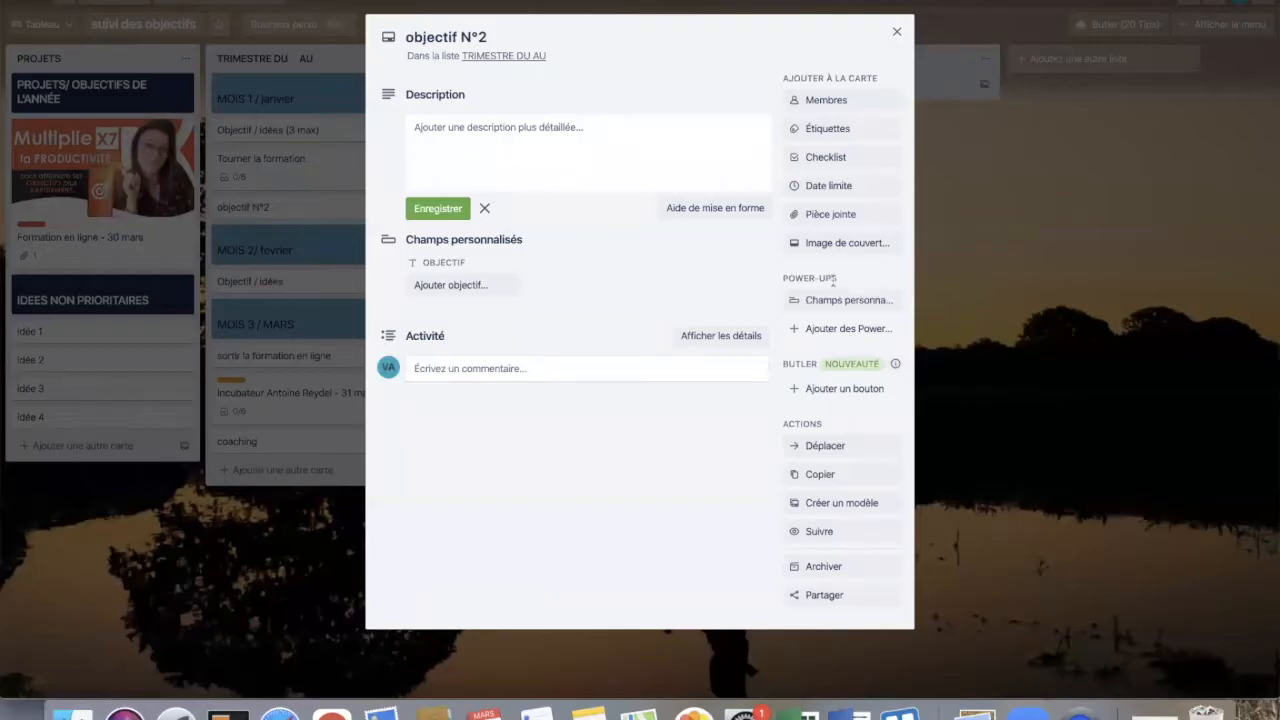
left_click(828, 160)
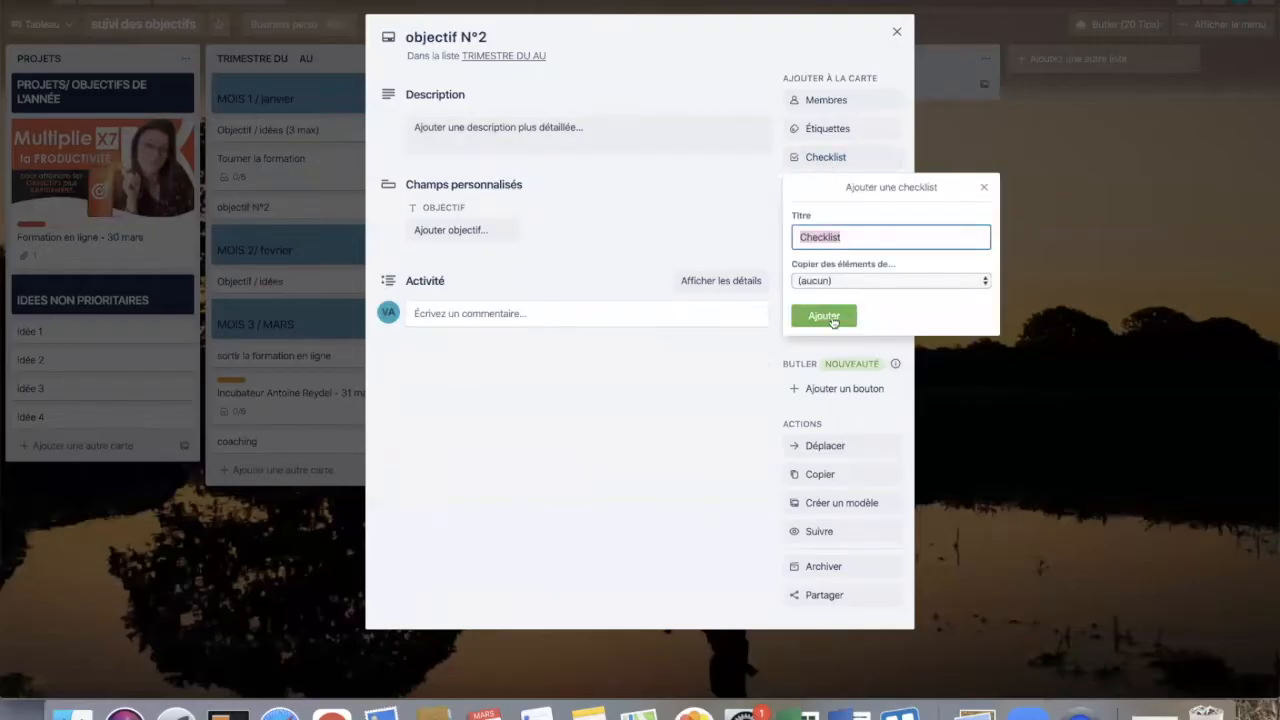
left_click(826, 316)
type("action 1")
key("Return")
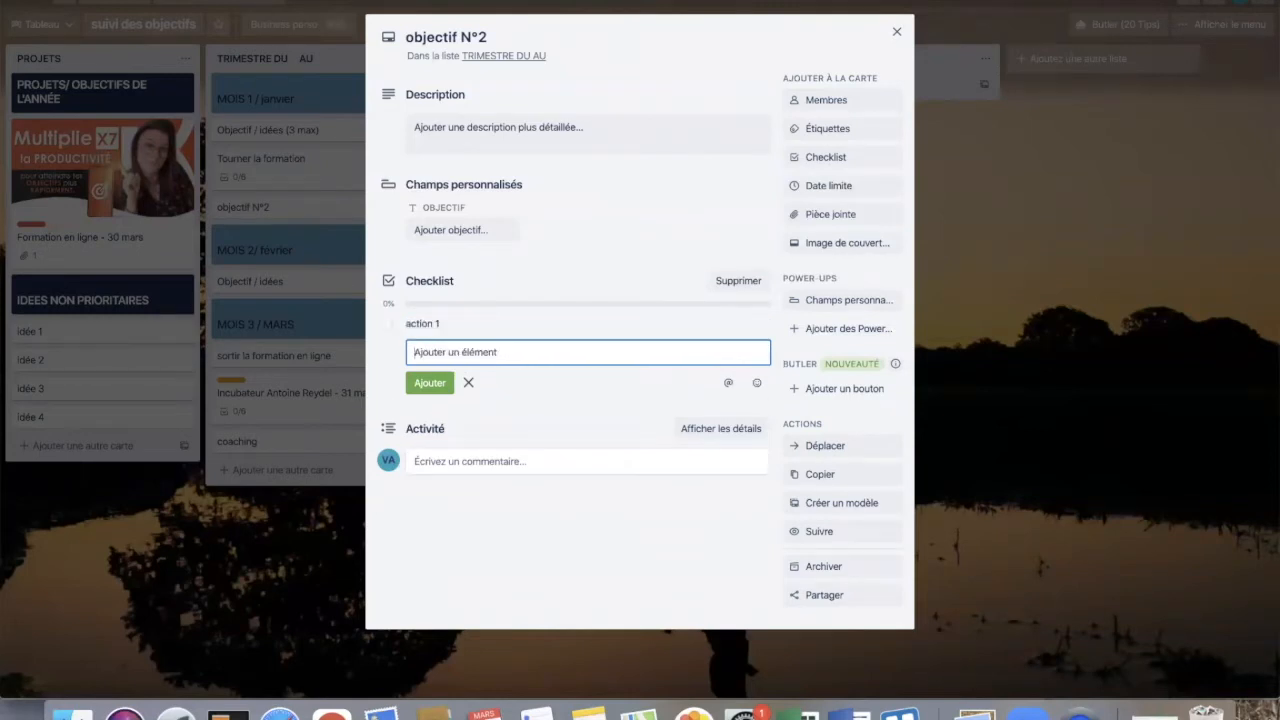
type("action 2")
key("Return")
type("A")
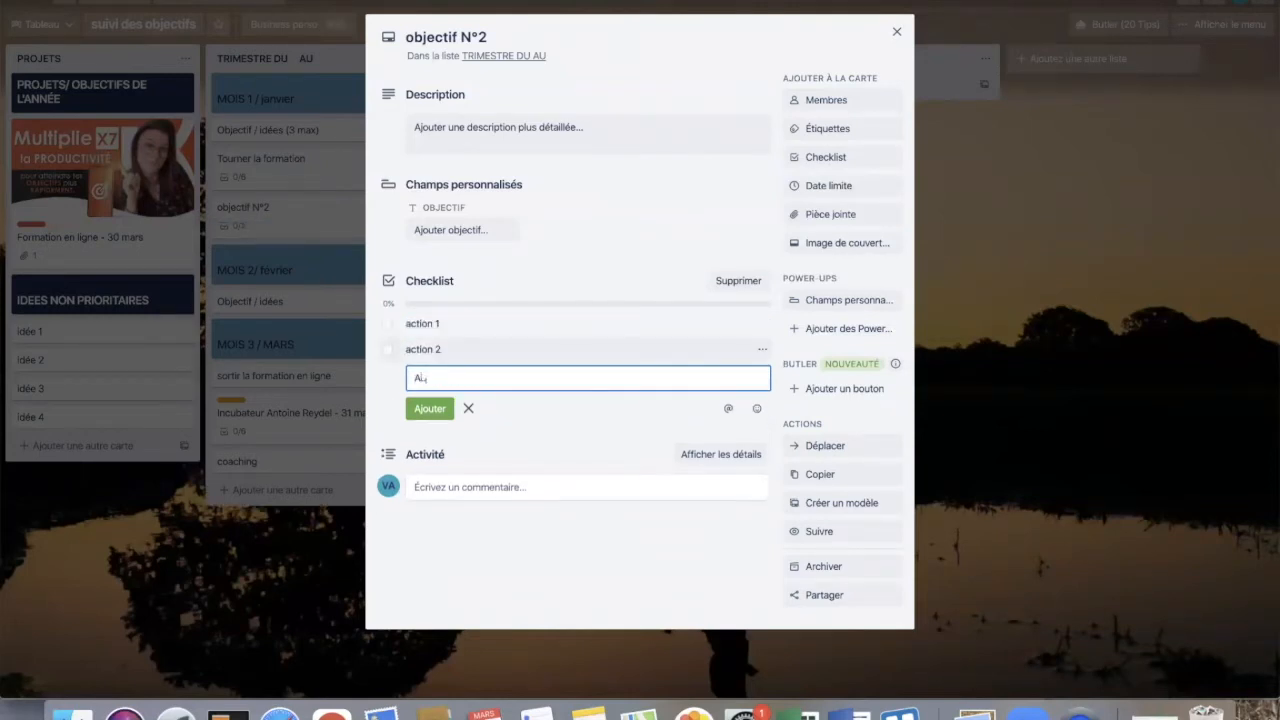
type("ction 3")
key("Return")
type("action 4")
key("Return")
key("Escape")
left_click(241, 534)
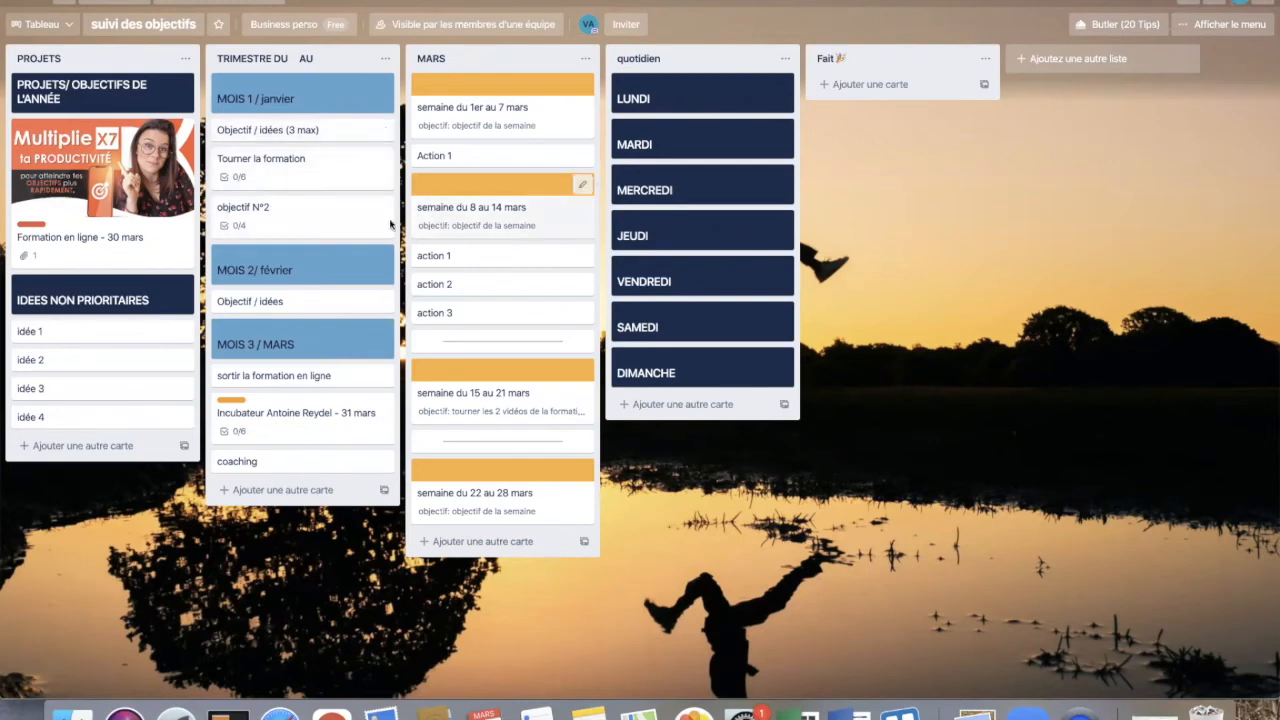
- Rename the MARS list as "Janvier / objectif semaines"
left_click(477, 59)
left_click(478, 59)
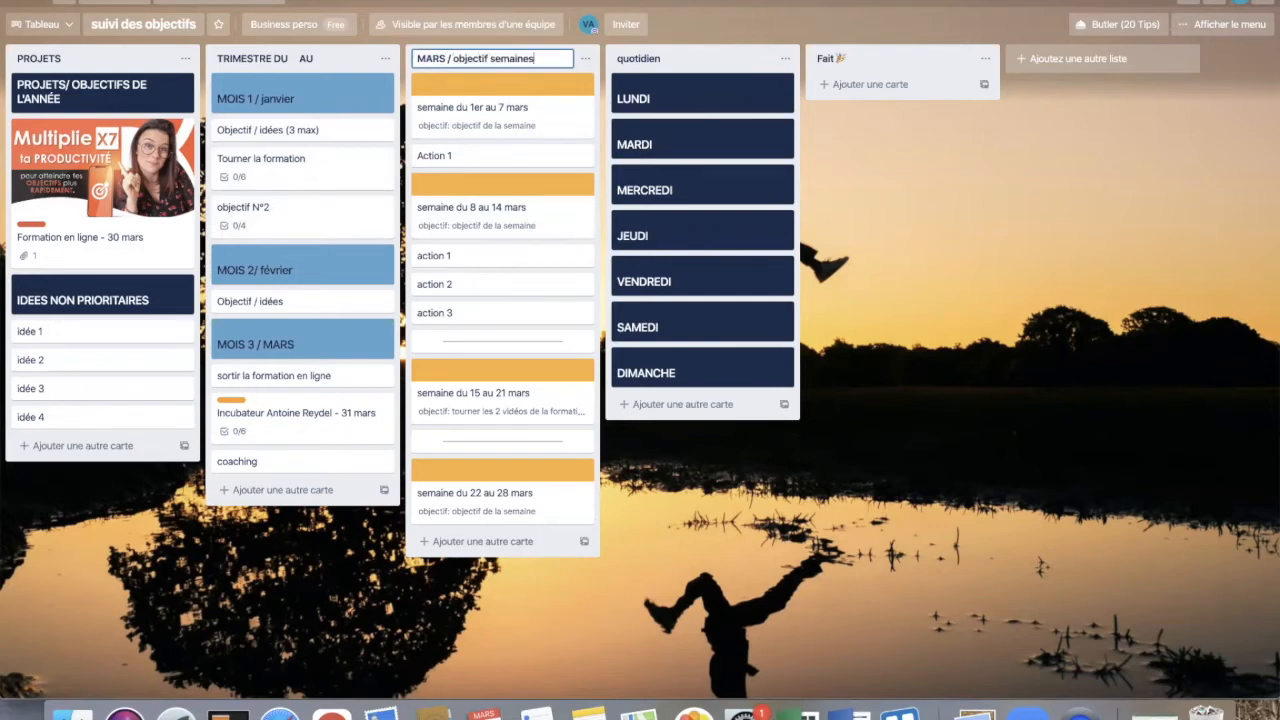
double_click(432, 57)
type("Janvier")
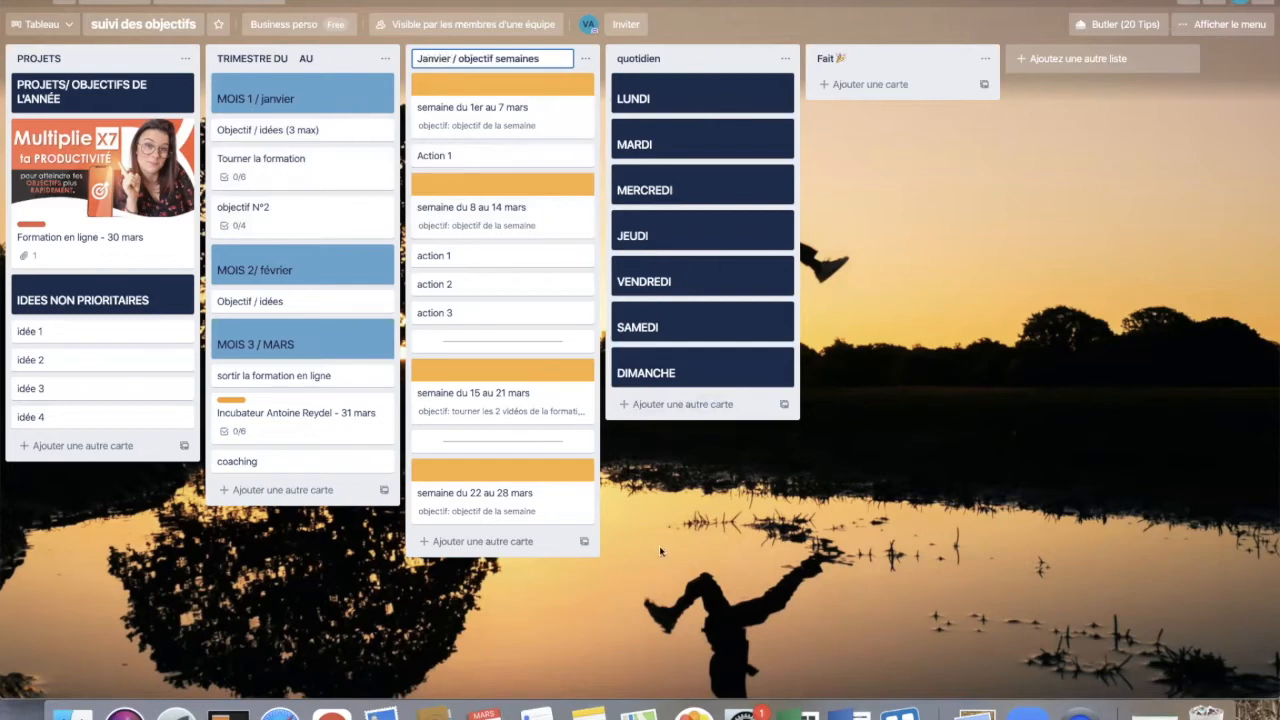
key("Return")
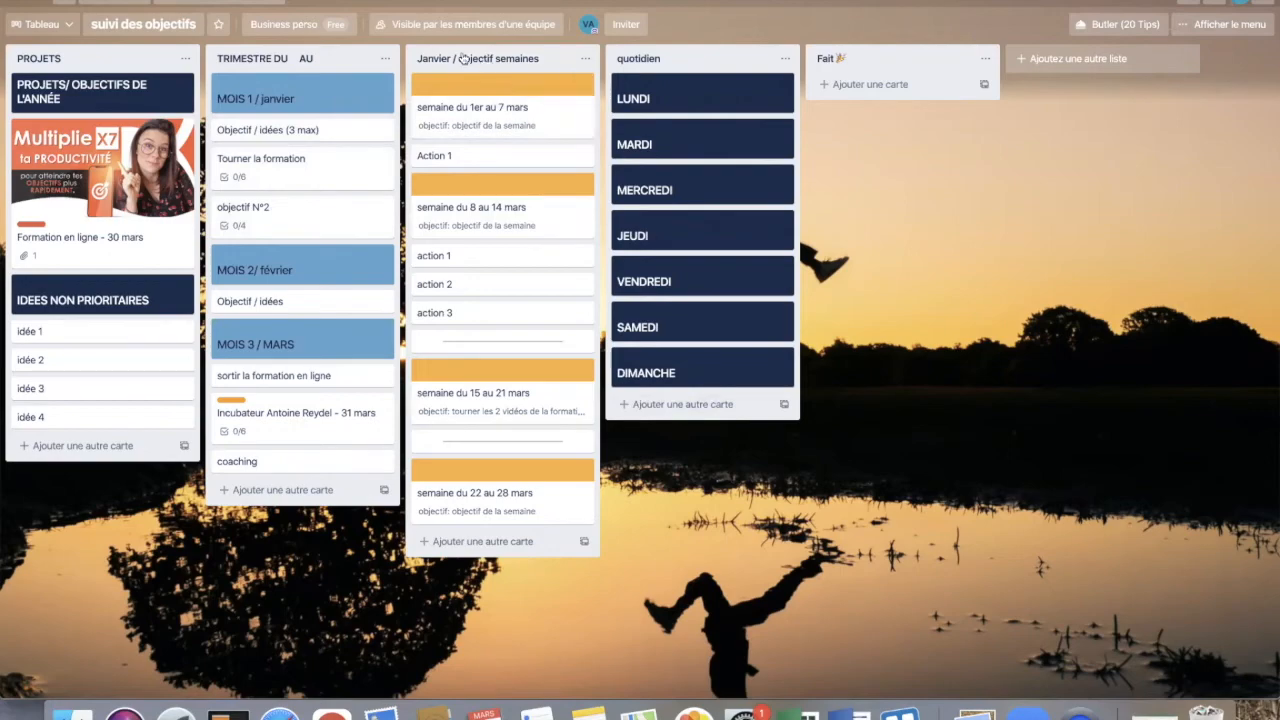
- Rename the first week card as "semaine du 1er au 7 janvier"
left_click(524, 108)
left_click(615, 118)
double_click(557, 120)
type("janvier")
left_click(1090, 408)
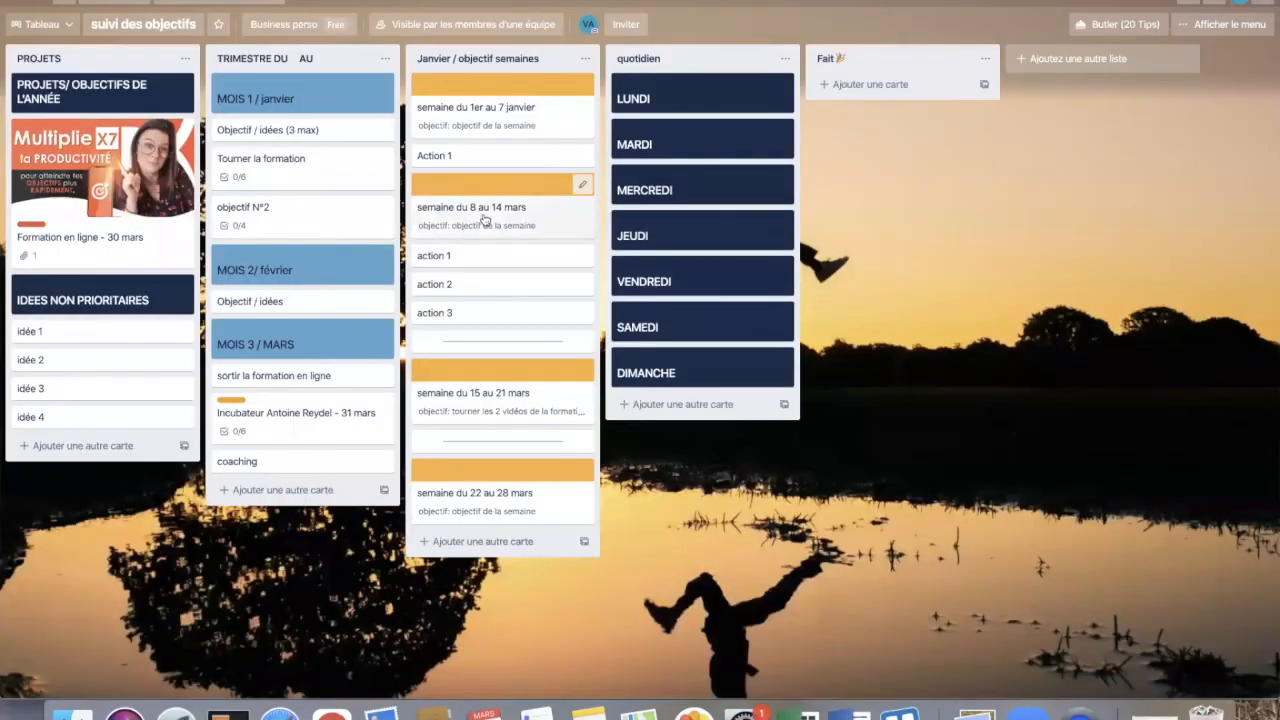
- Rename the second week card as "semaine du 8 au 14 janvier"
left_click(510, 210)
double_click(555, 120)
type("janvier")
left_click(1050, 322)
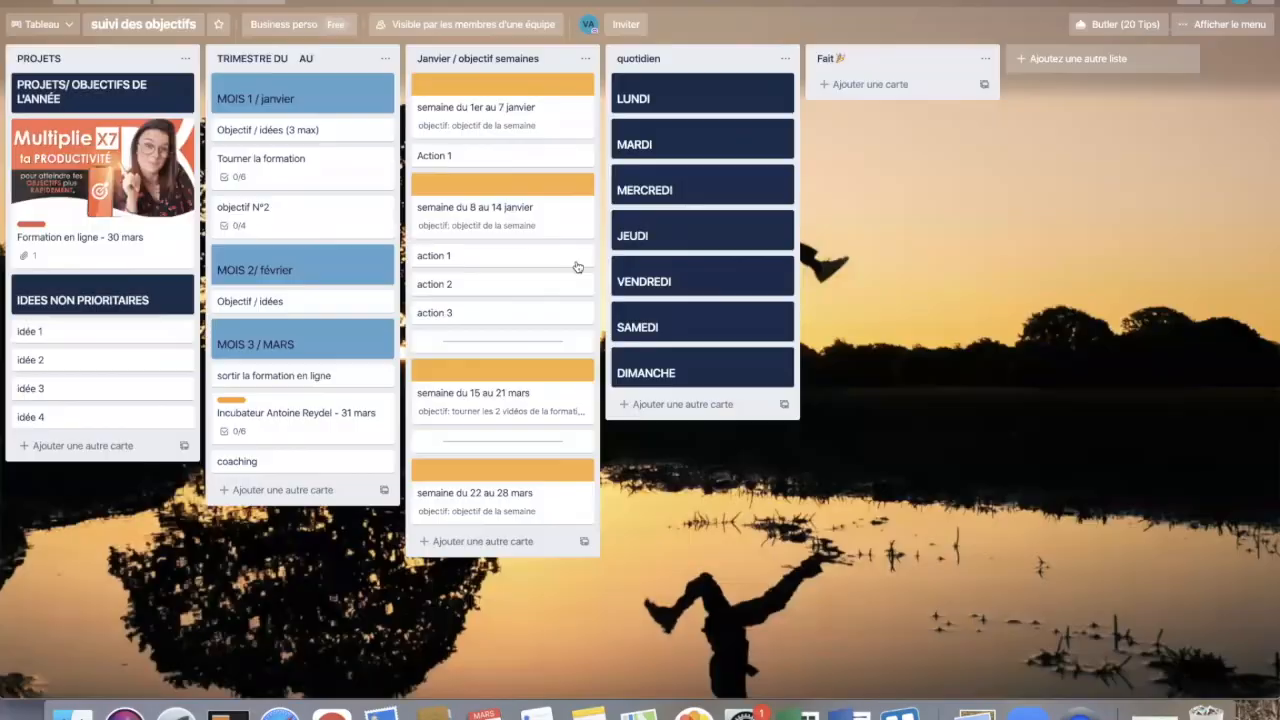
- Rename the third week card as "semaine du 15 au 21 janvier"
left_click(474, 403)
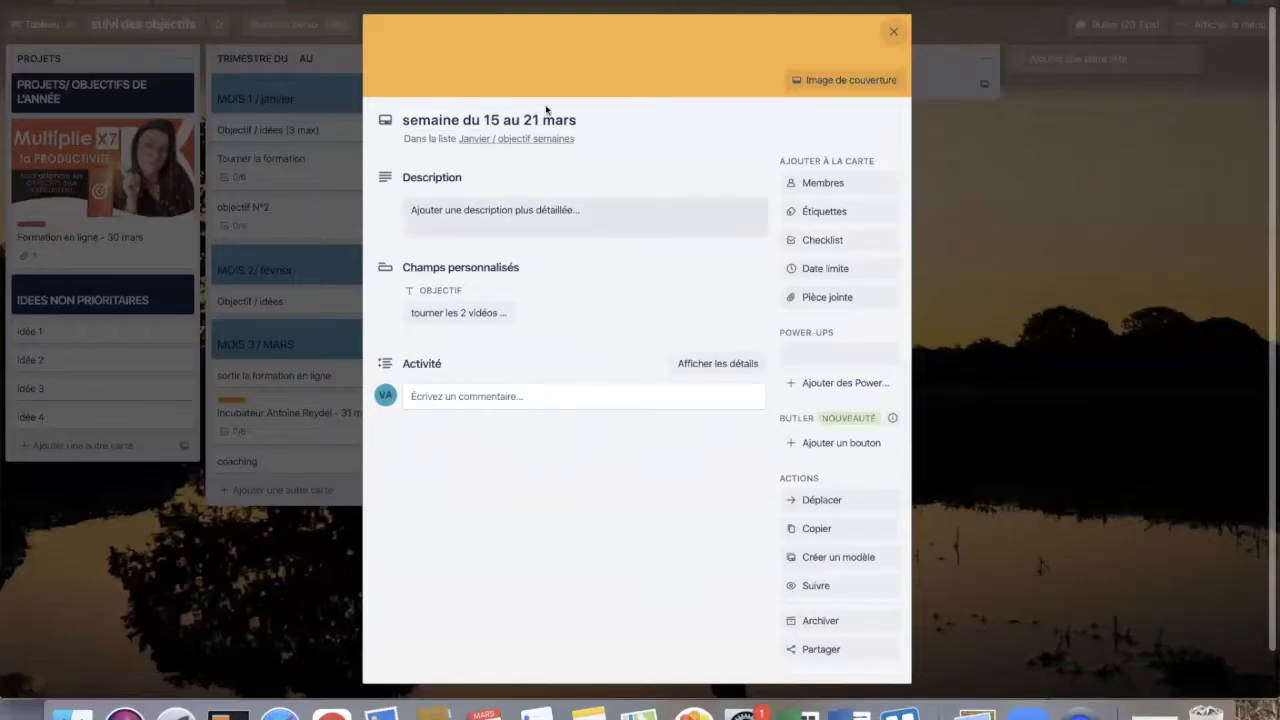
double_click(574, 123)
type("janvier")
left_click(1099, 396)
left_click(531, 395)
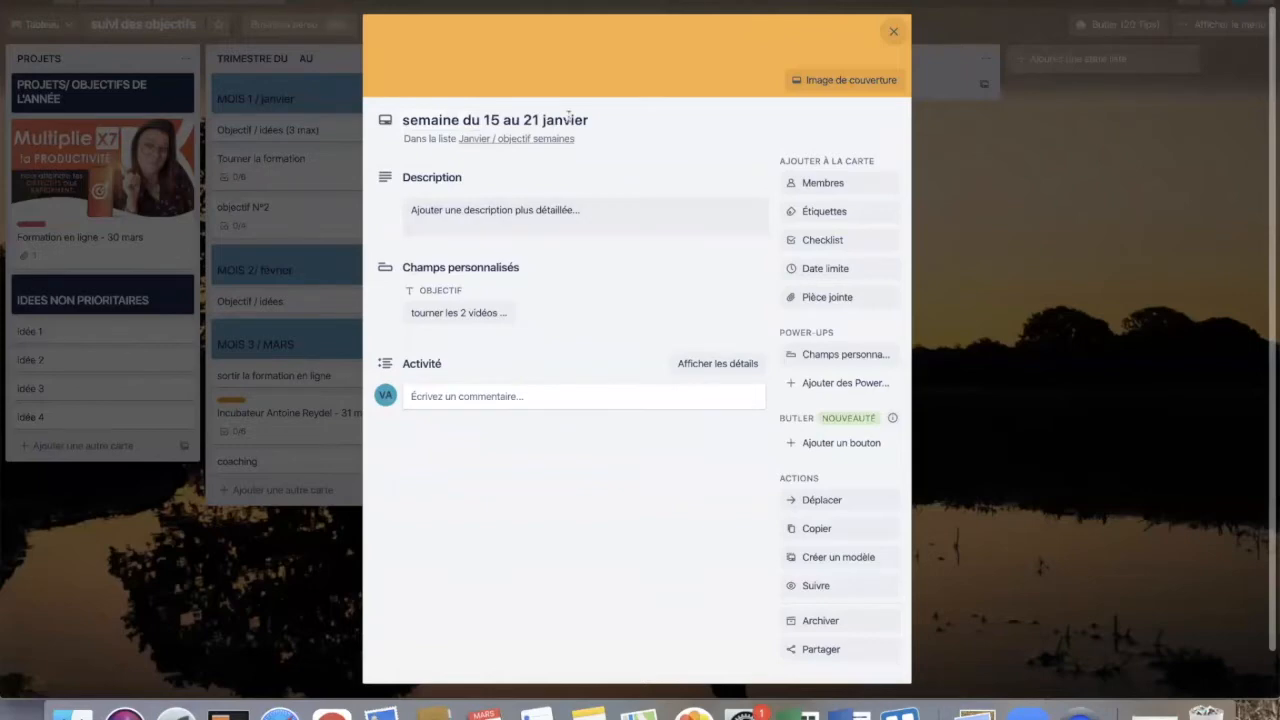
double_click(559, 119)
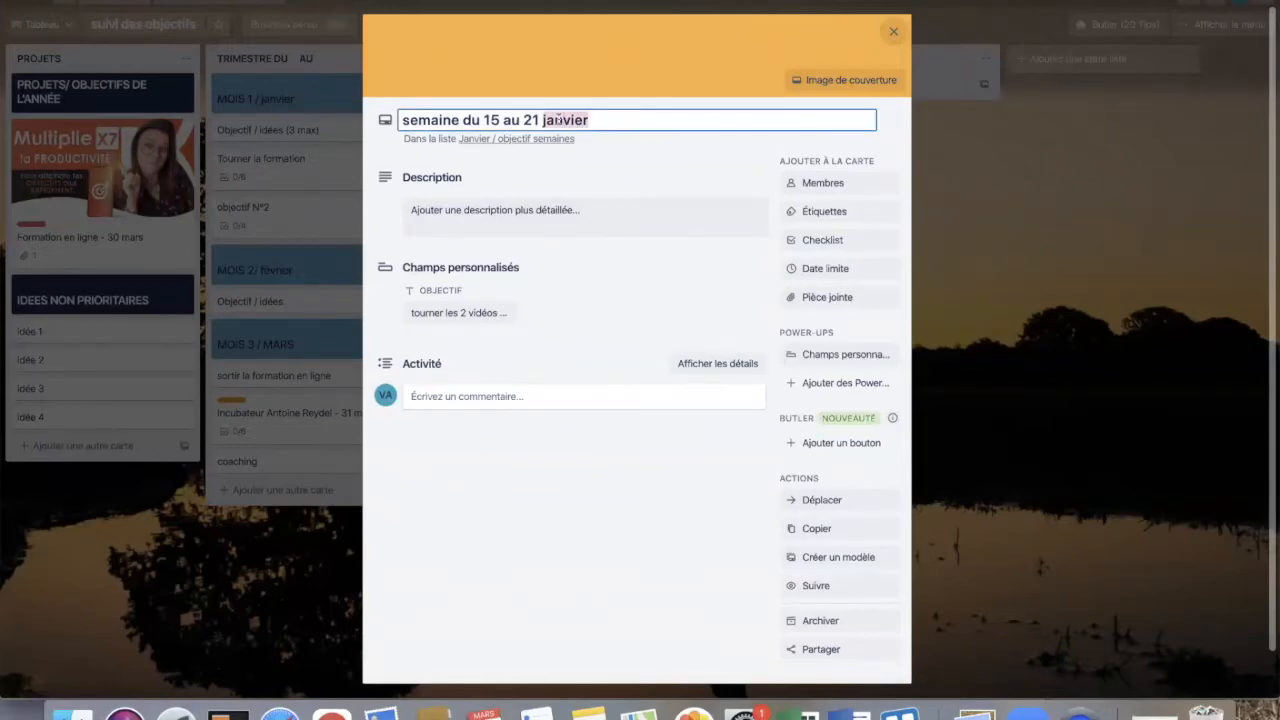
left_click(1074, 449)
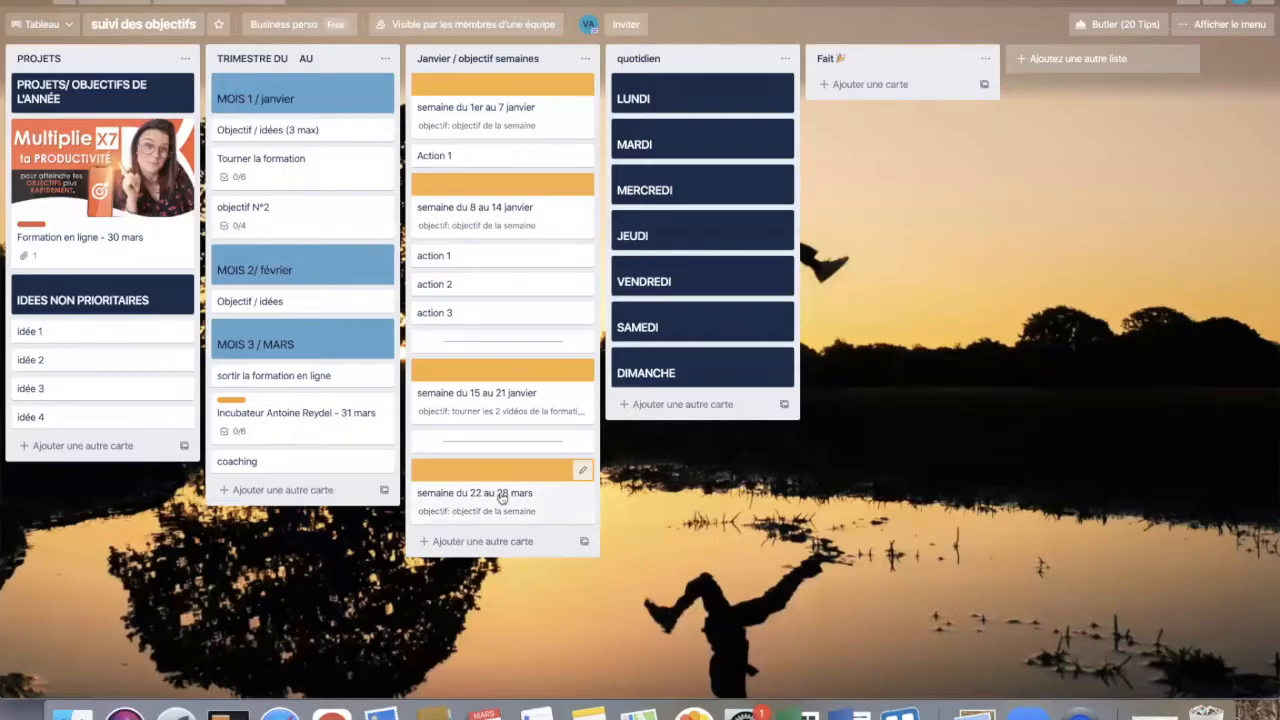
- Rename the fourth week card as "semaine du 22 au 28 janvier"
left_click(502, 497)
double_click(558, 120)
type("jaan")
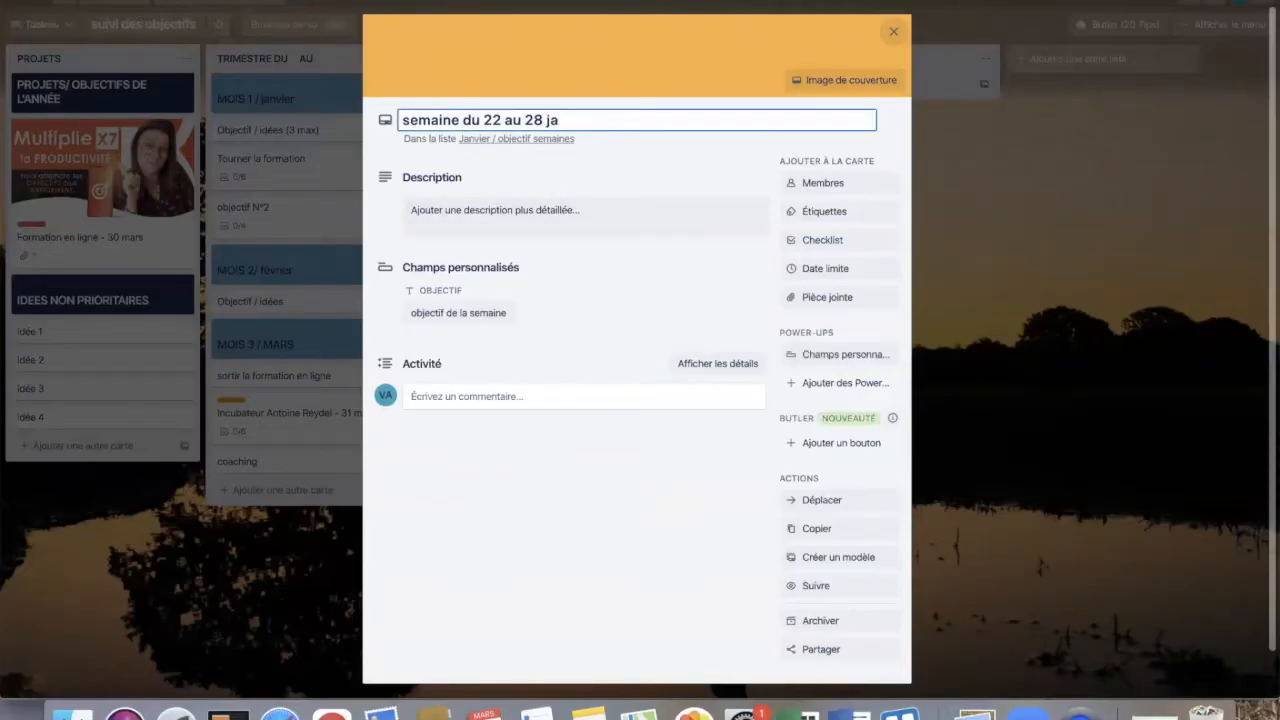
left_click(1010, 248)
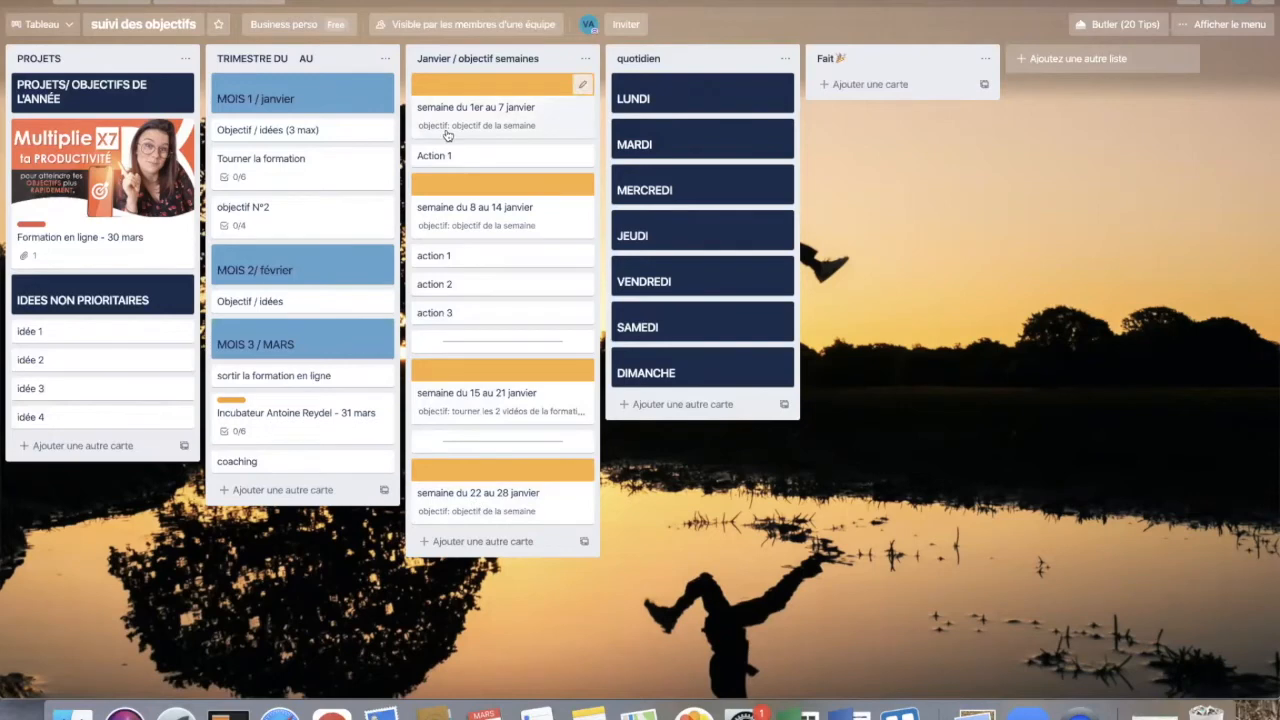
- Set the Objectif custom field of the "semaine du 1er au 7 janvier" card to "tourner le module 1"
left_click_drag(477, 126, 503, 128)
left_click(503, 128)
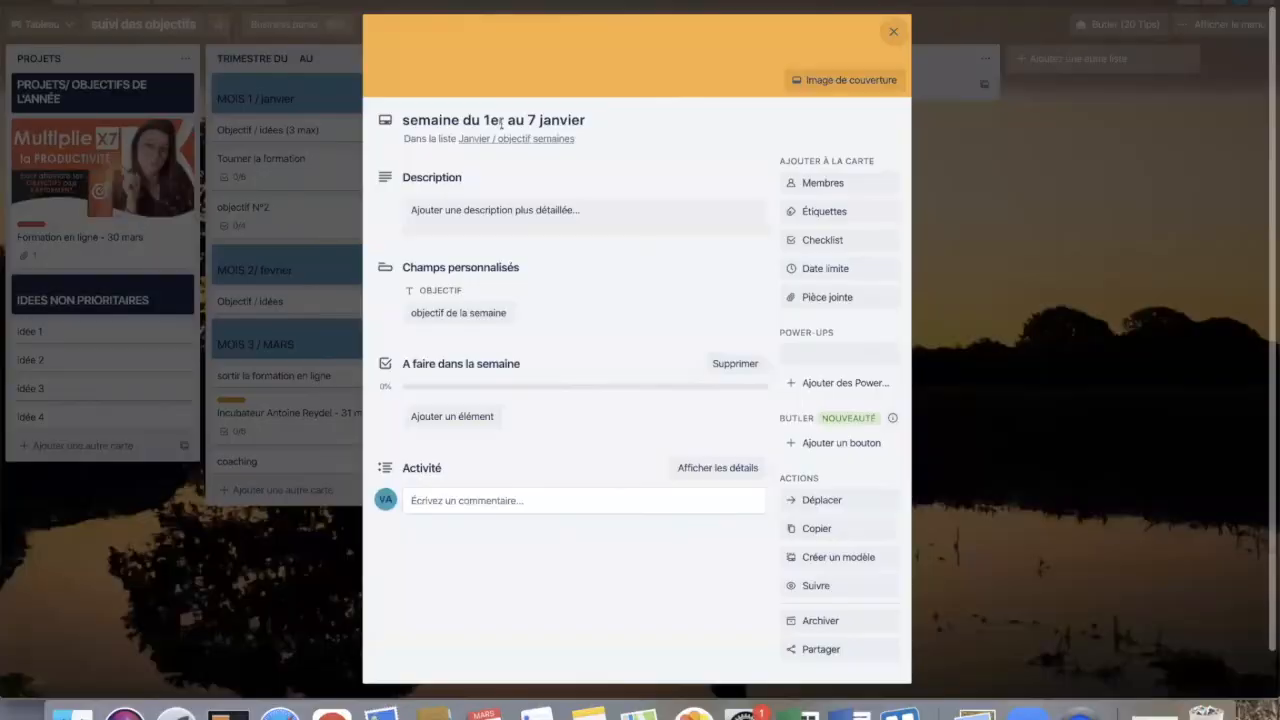
left_click(431, 312)
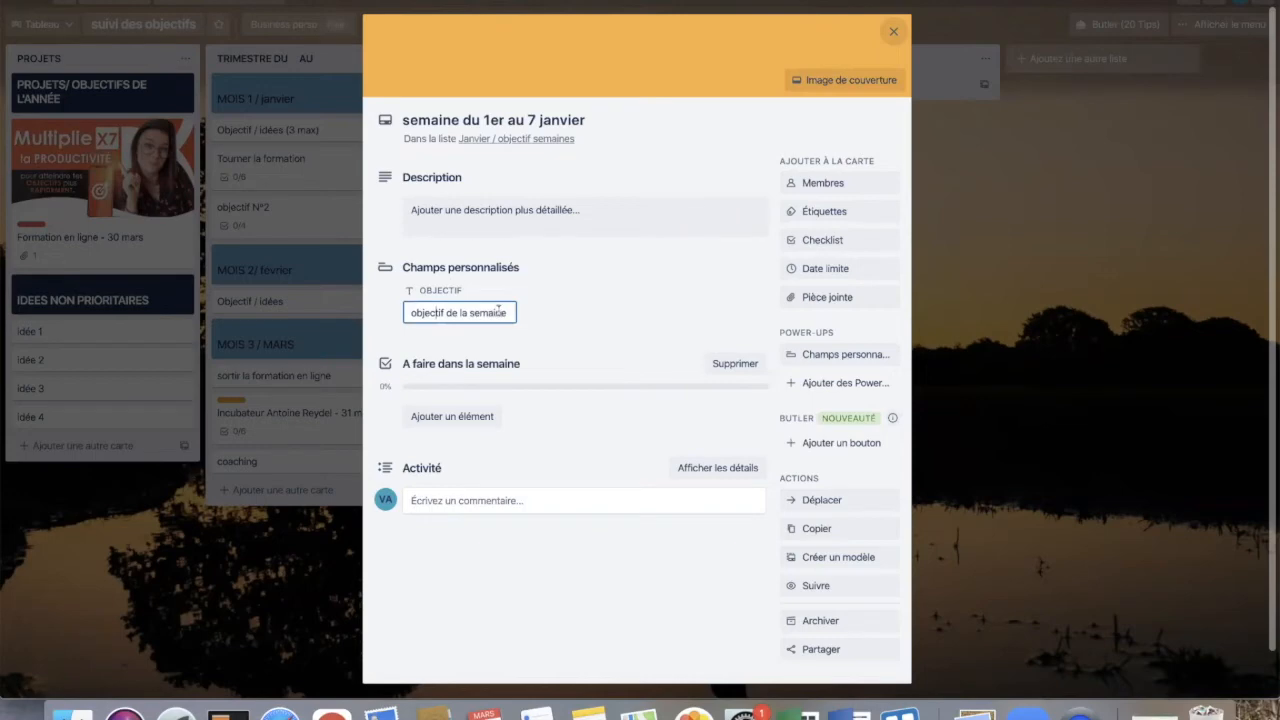
left_click_drag(508, 312, 386, 312)
type("tourner le module 1")
left_click(555, 210)
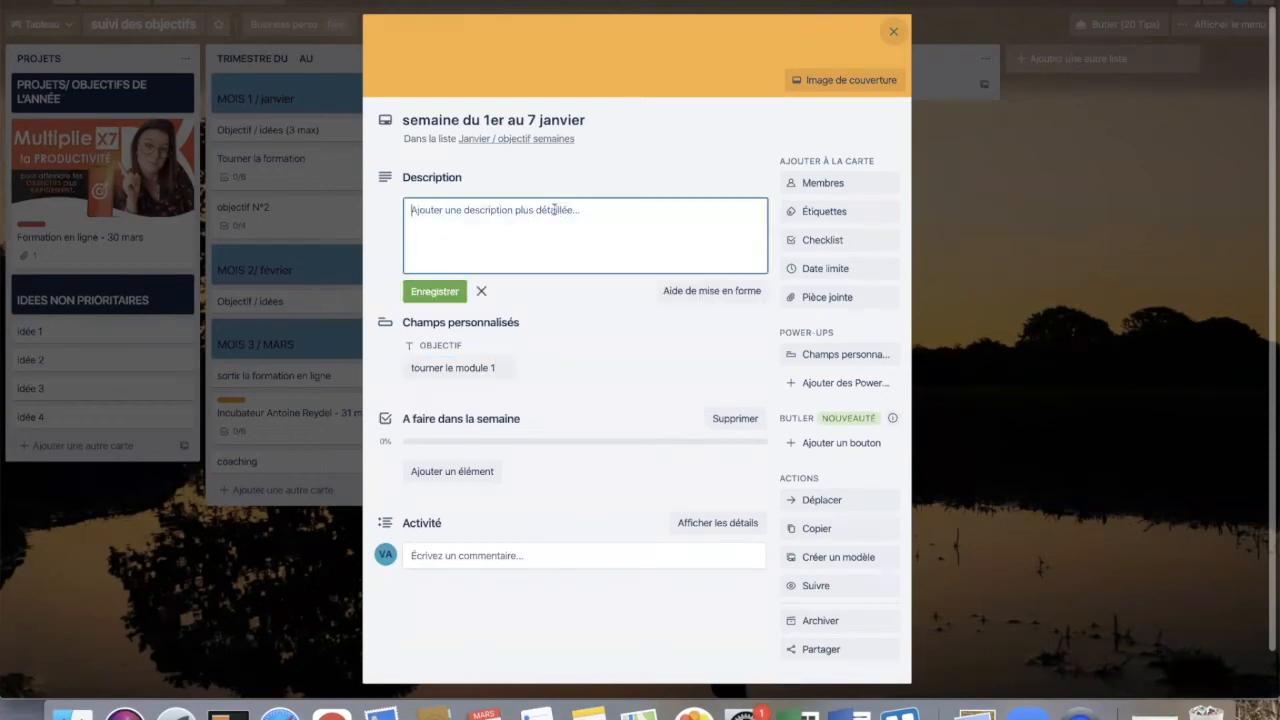
- Convert the "vidéo 1" checklist item of the "Tourner la formation" card into a card placed under "semaine du 1er au 7 janvier"
key("Escape")
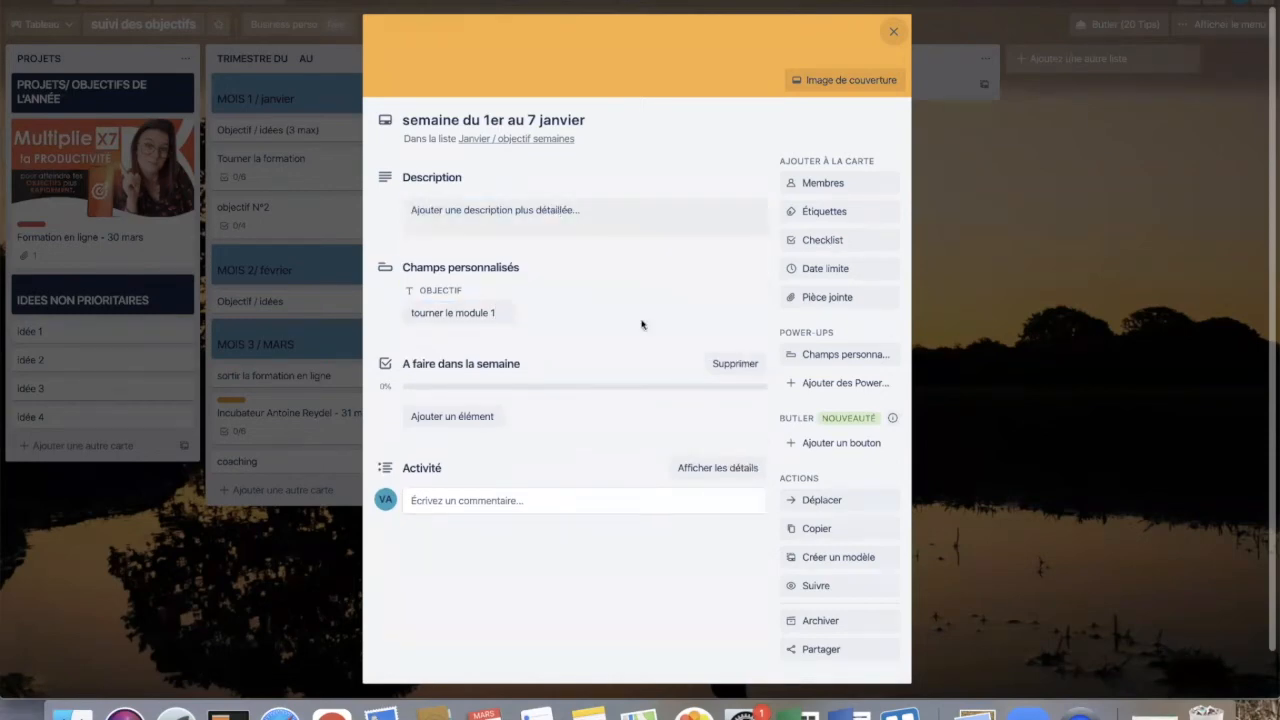
left_click(1045, 310)
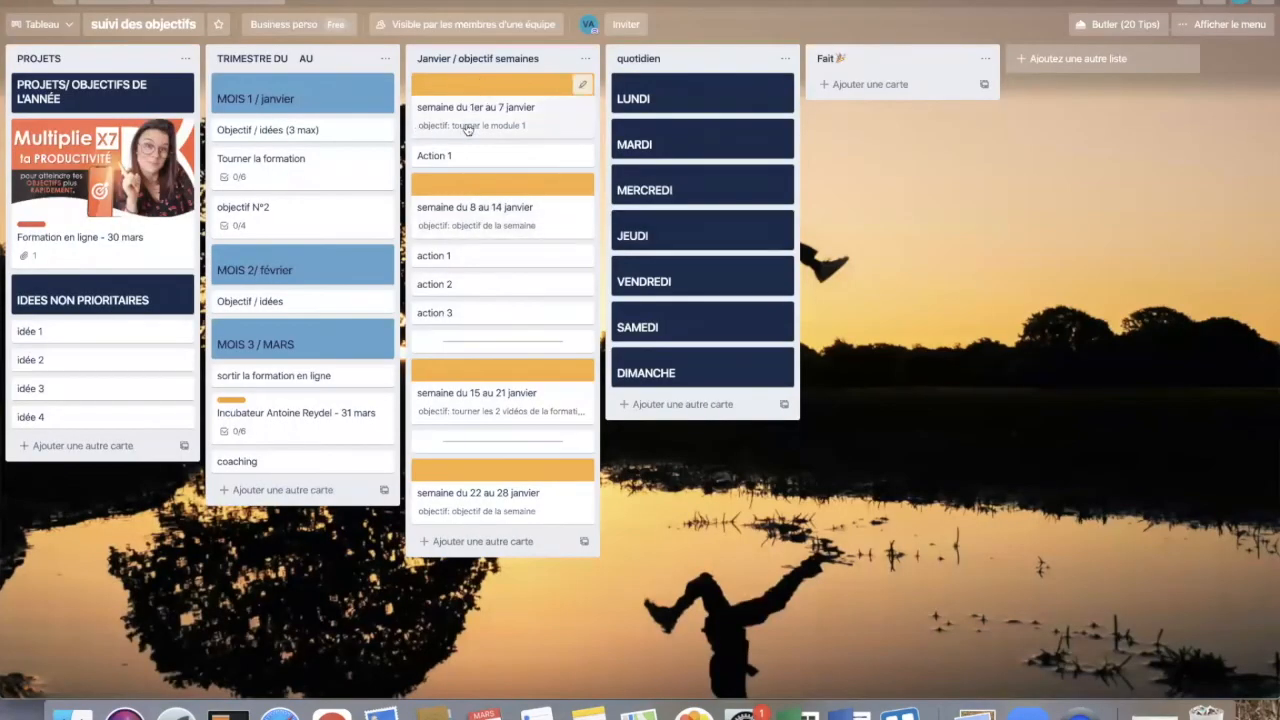
left_click(272, 175)
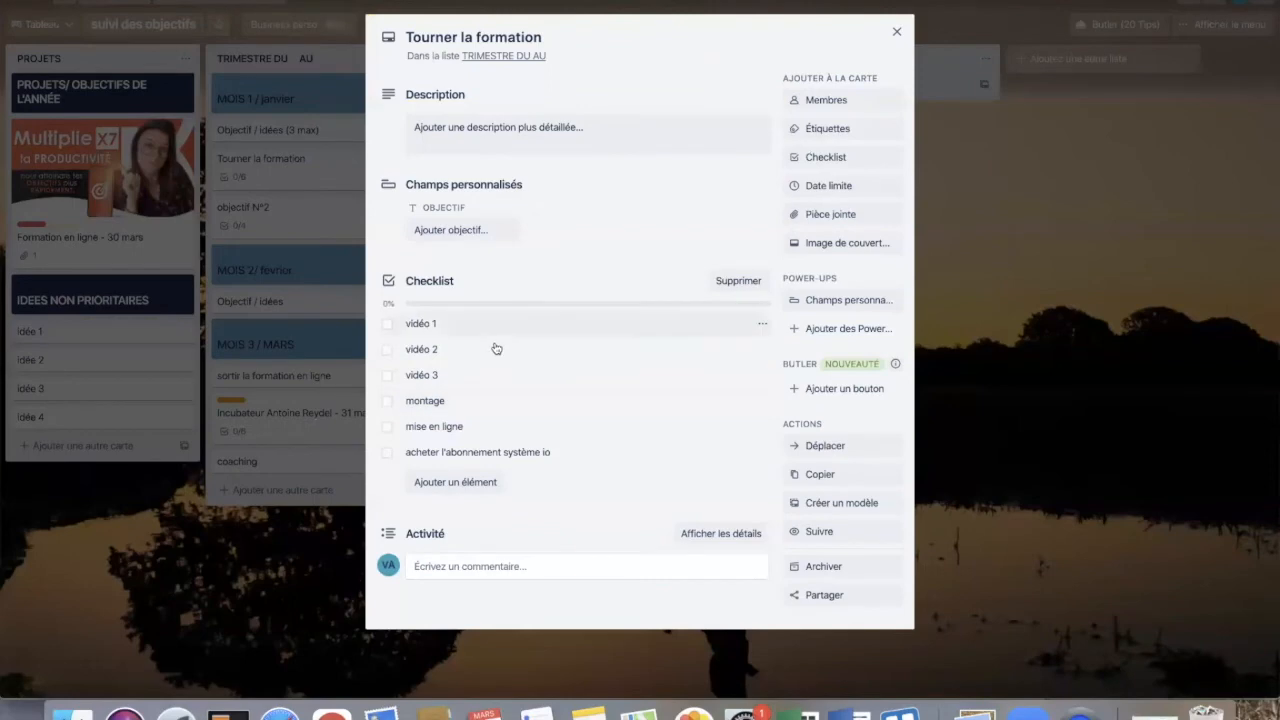
left_click(761, 326)
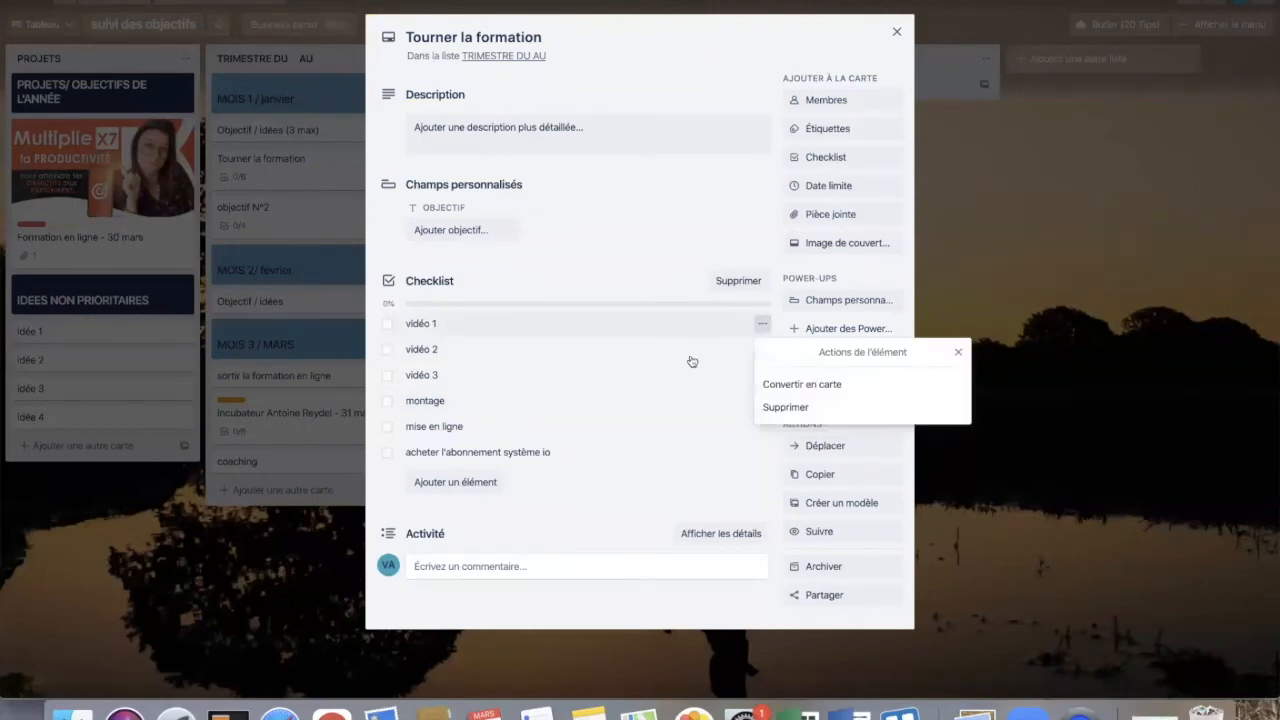
left_click(818, 386)
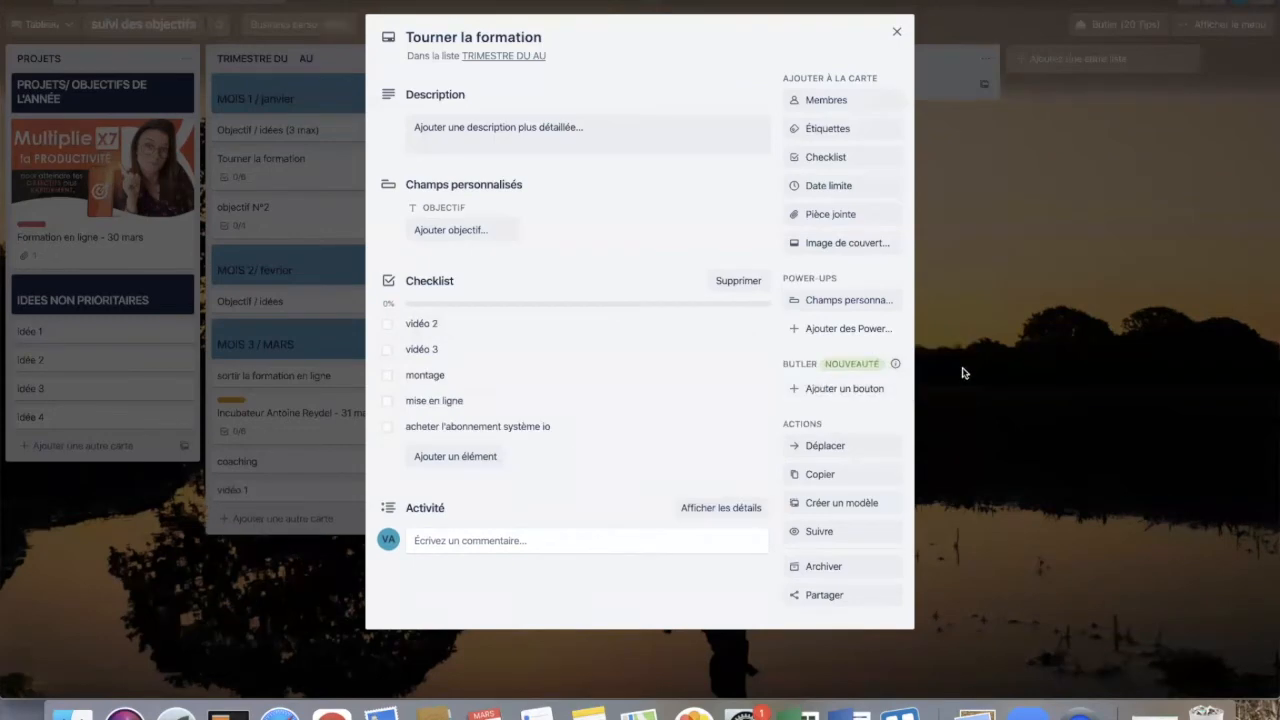
left_click(963, 371)
left_click_drag(298, 483, 480, 190)
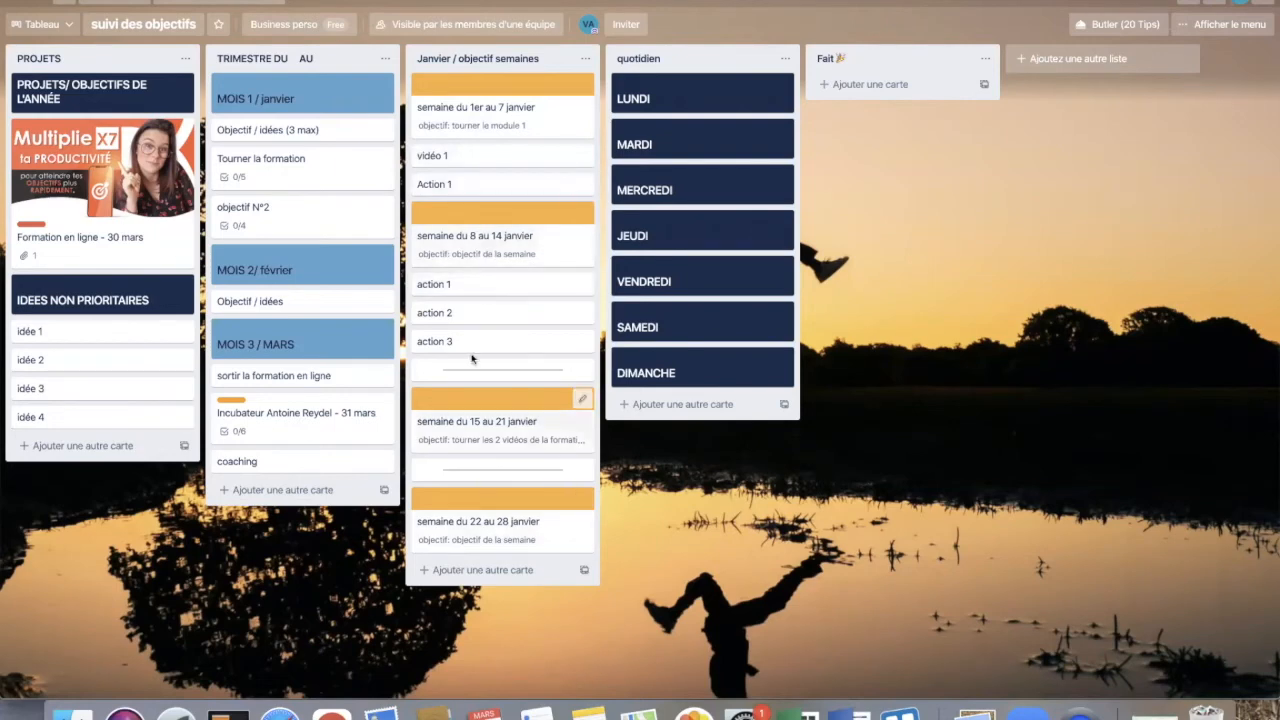
- Convert the "mise en ligne" checklist item of the "Tourner la formation" card into a card placed under "semaine du 15 au 21 janvier"
left_click(302, 182)
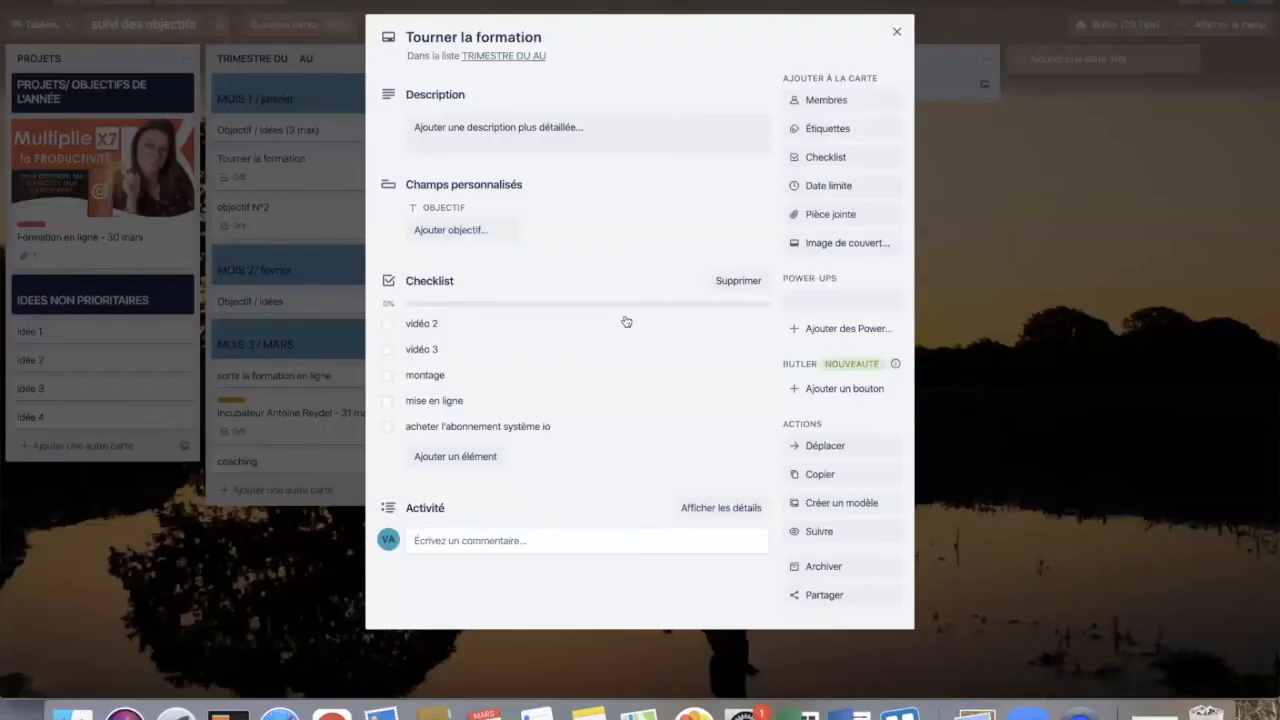
left_click(763, 403)
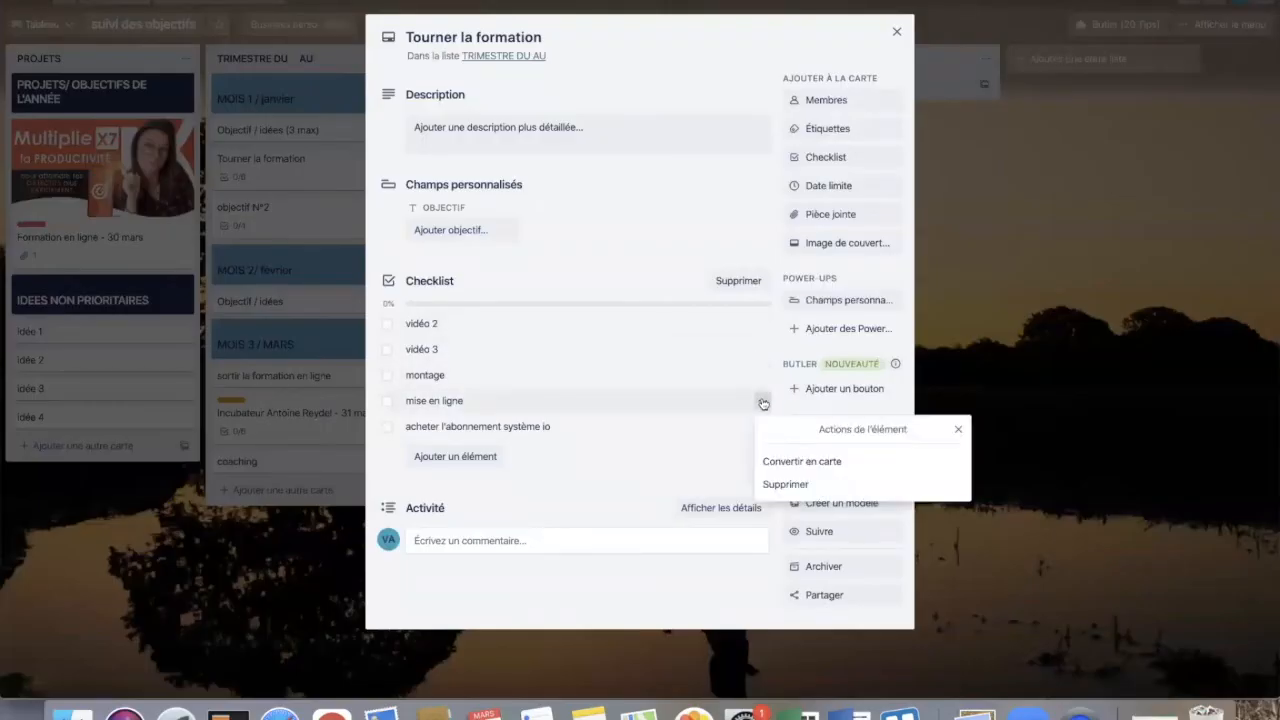
left_click(785, 484)
left_click(1023, 461)
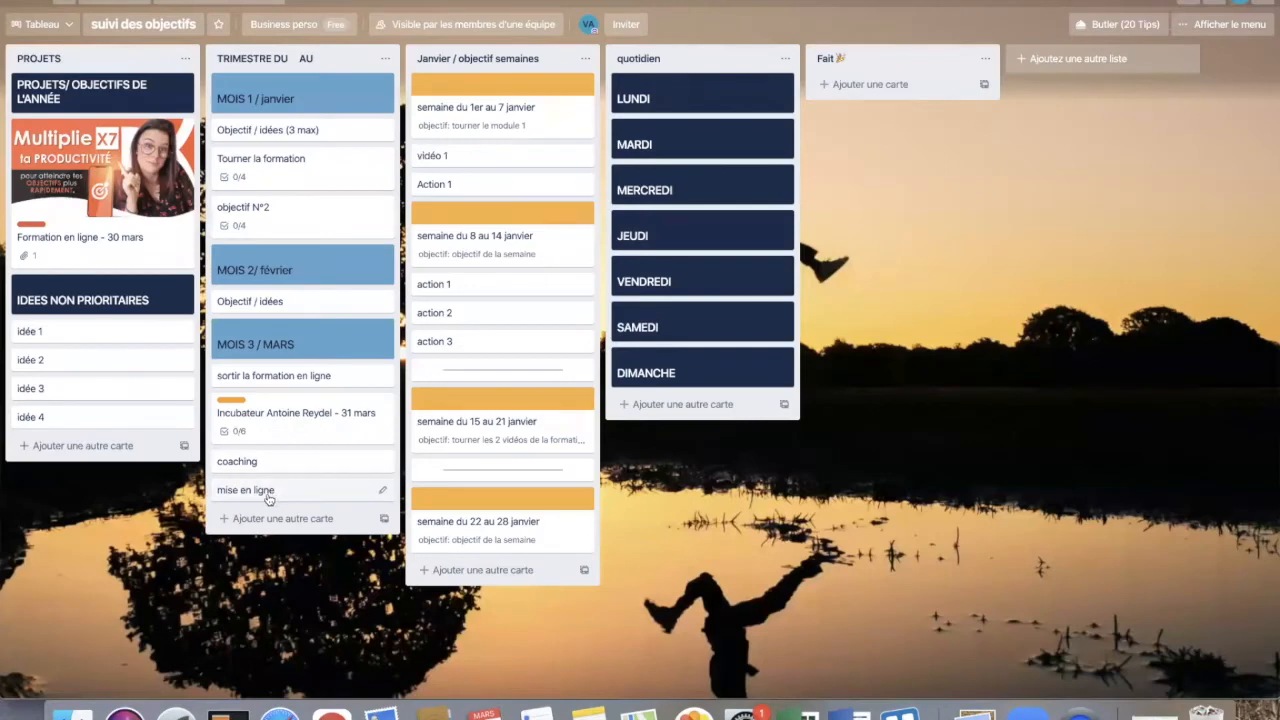
left_click_drag(268, 499, 472, 472)
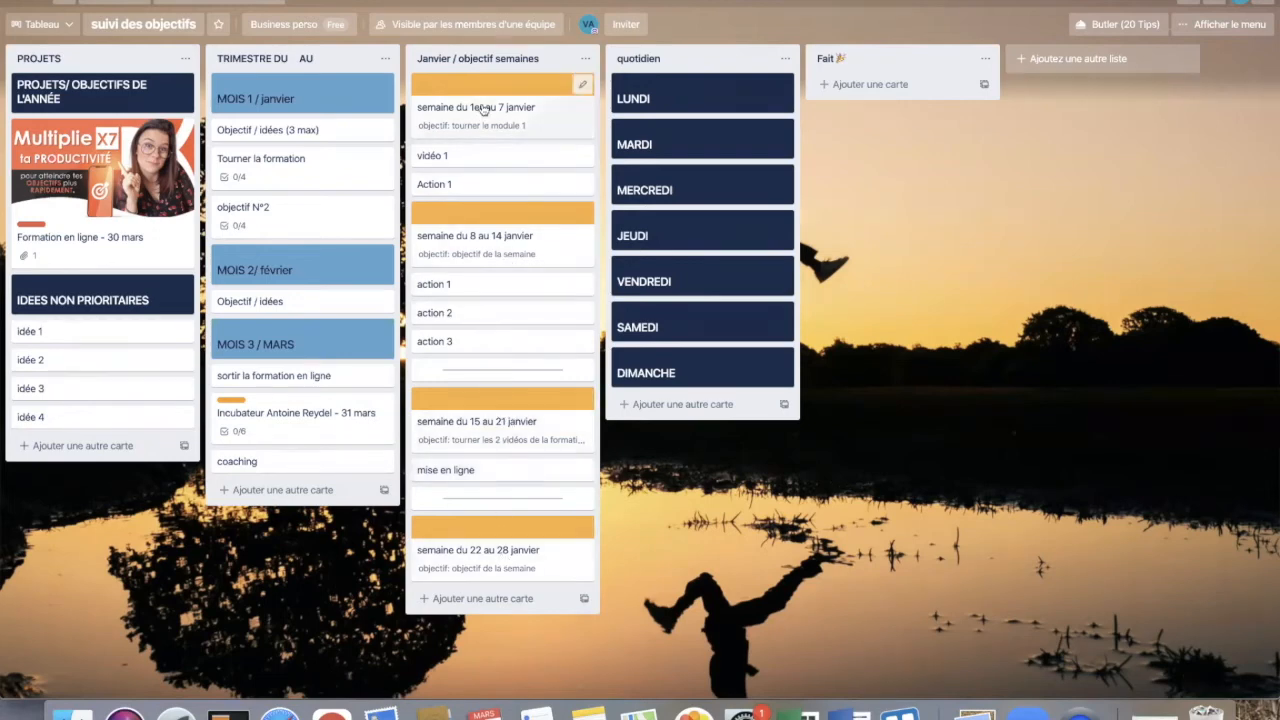
left_click(467, 288)
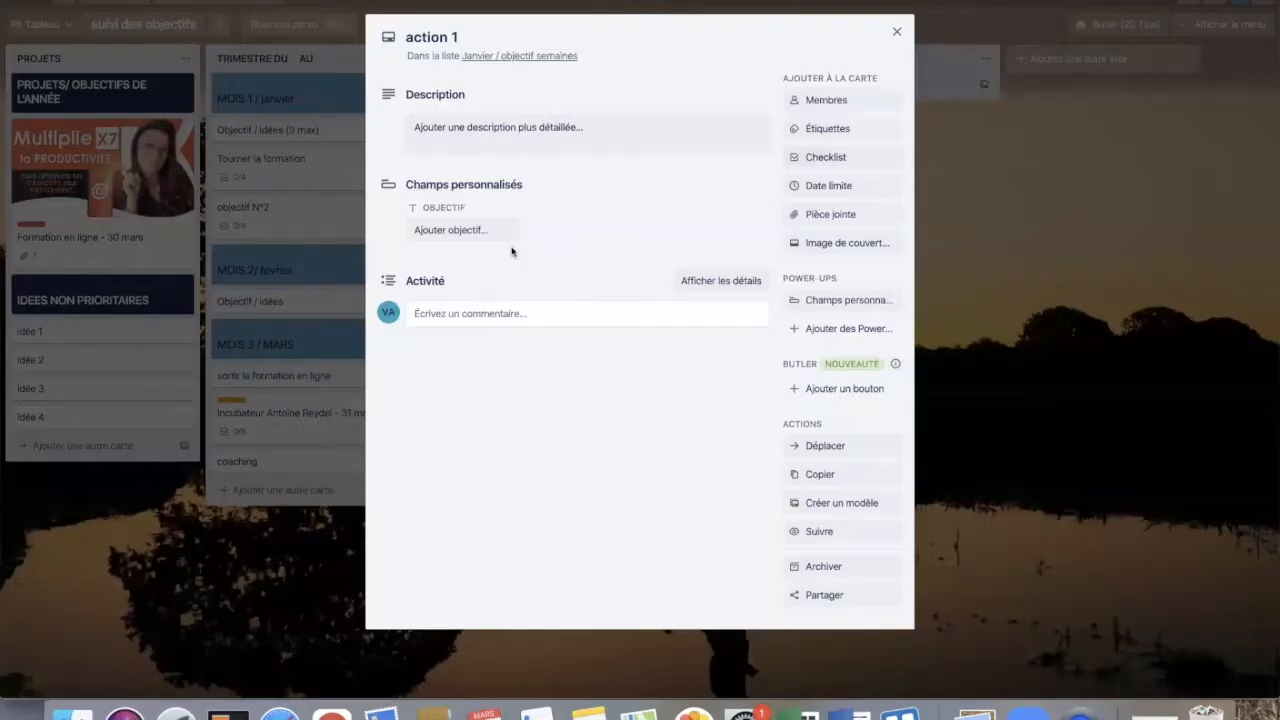
left_click(1107, 298)
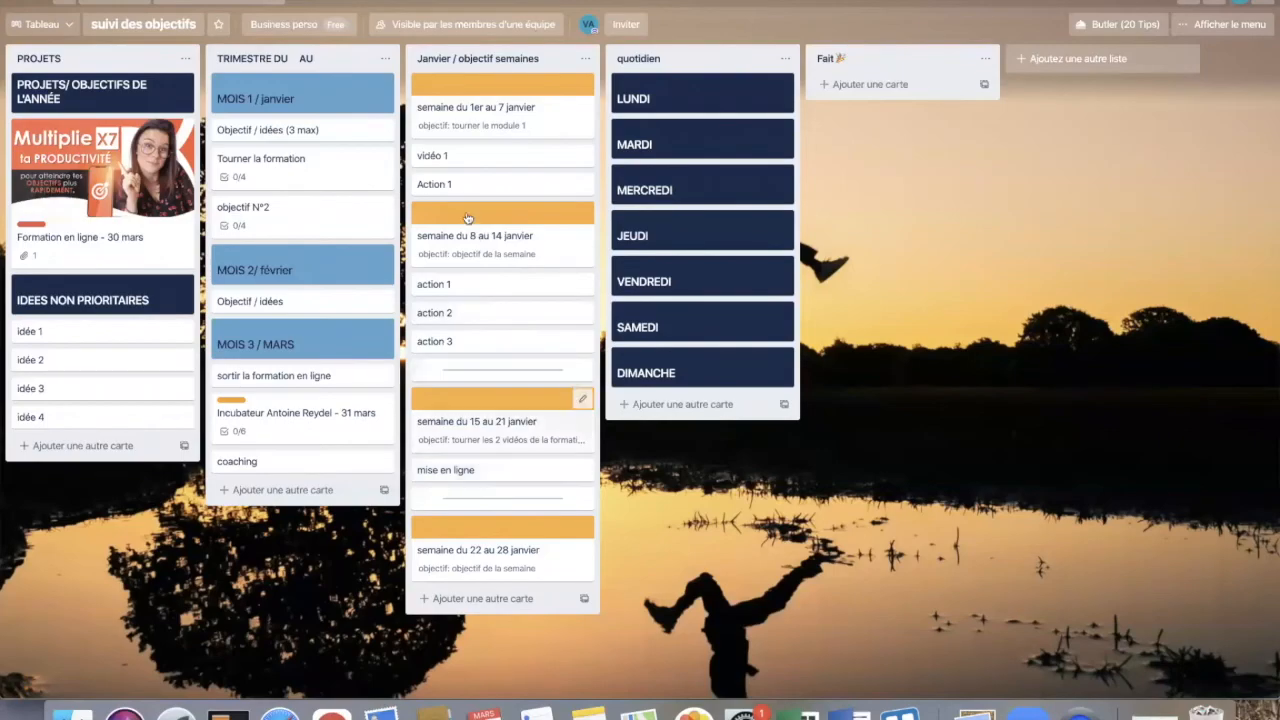
- Add a checklist with the default title to the "vidéo 1" card in the January weekly list
left_click(456, 154)
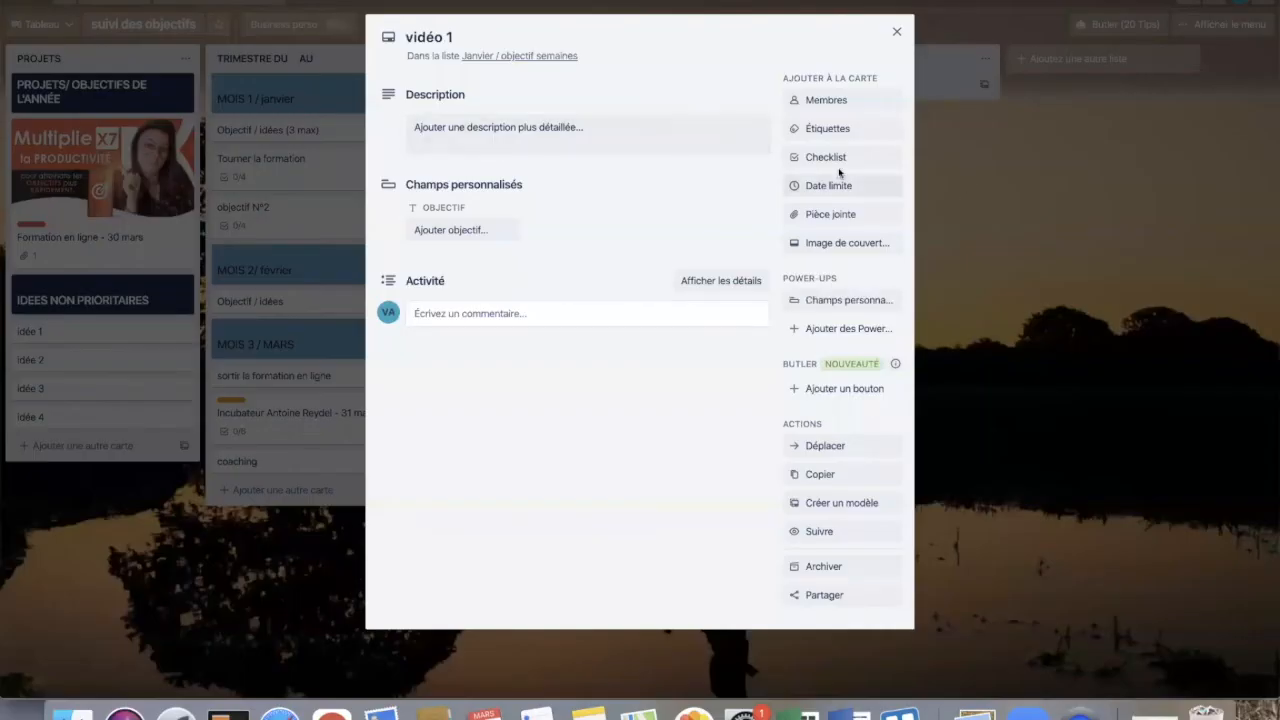
left_click(809, 160)
left_click(845, 306)
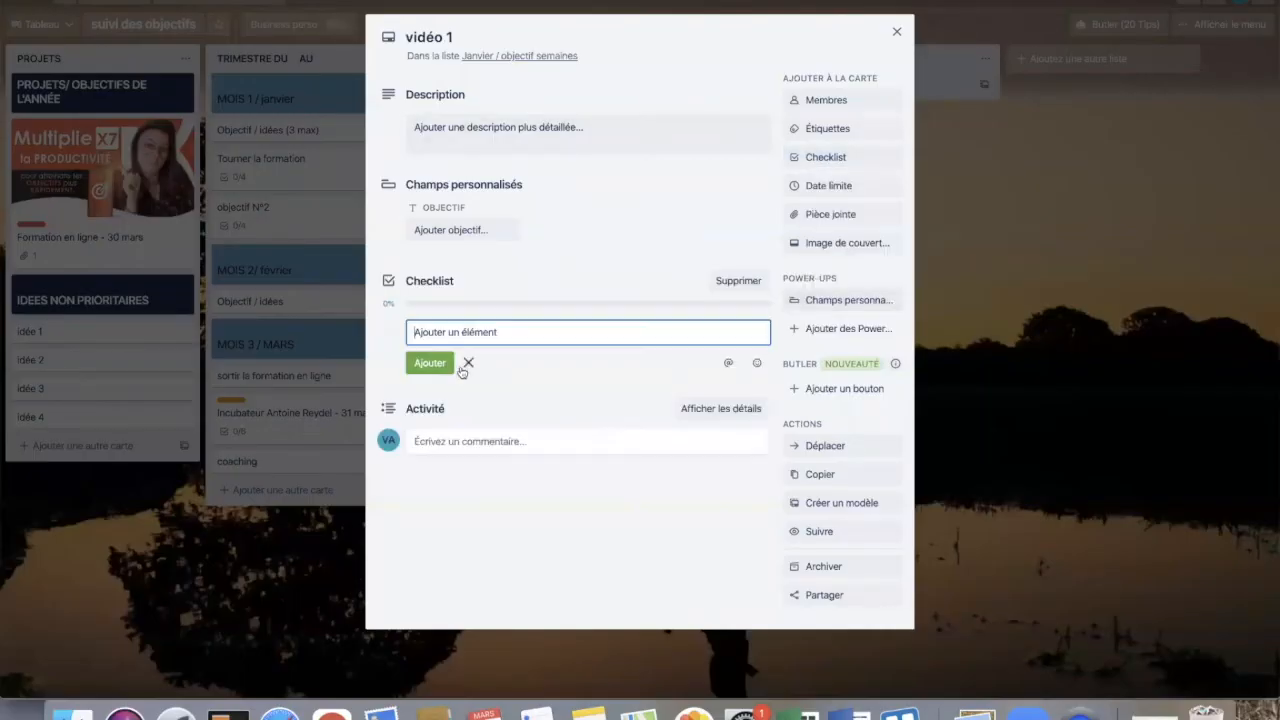
- Add the items "écrire la formation", "créer les templates" and "tourner" to the checklist and close the card
type("écri")
type("re la formation")
key("Return")
type("créer les t")
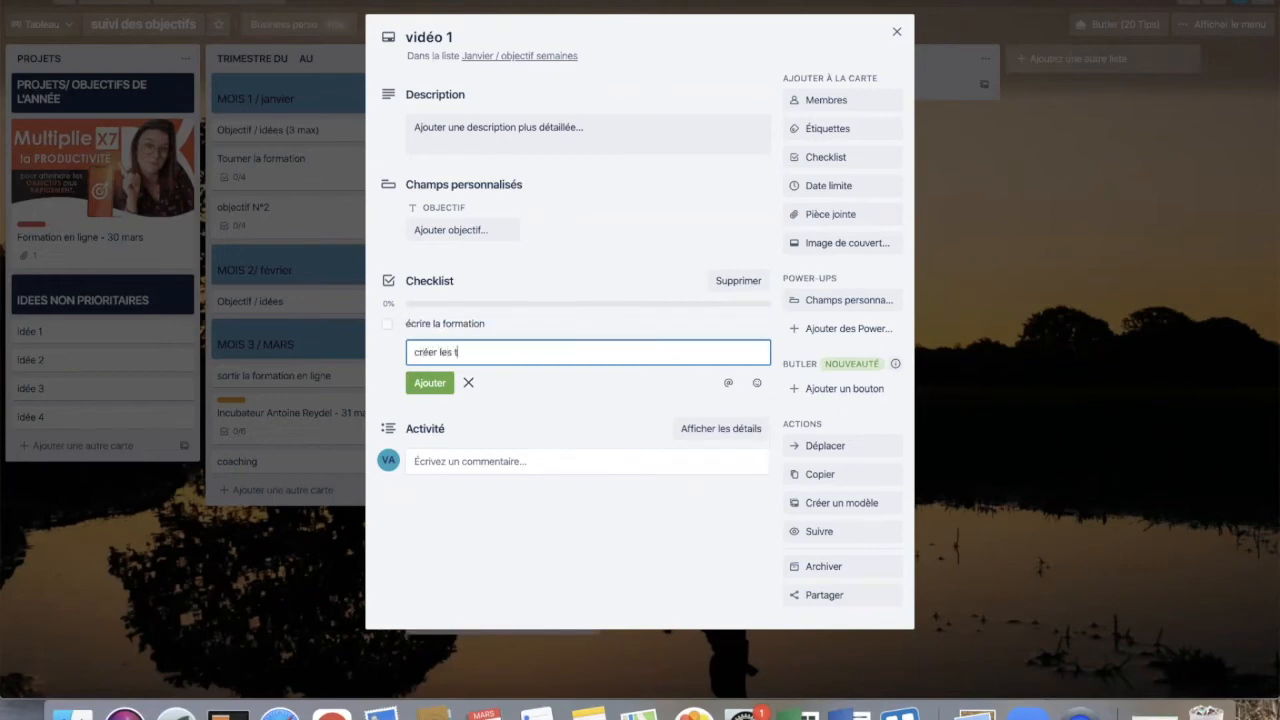
type("emplates")
key("Return")
type("tou")
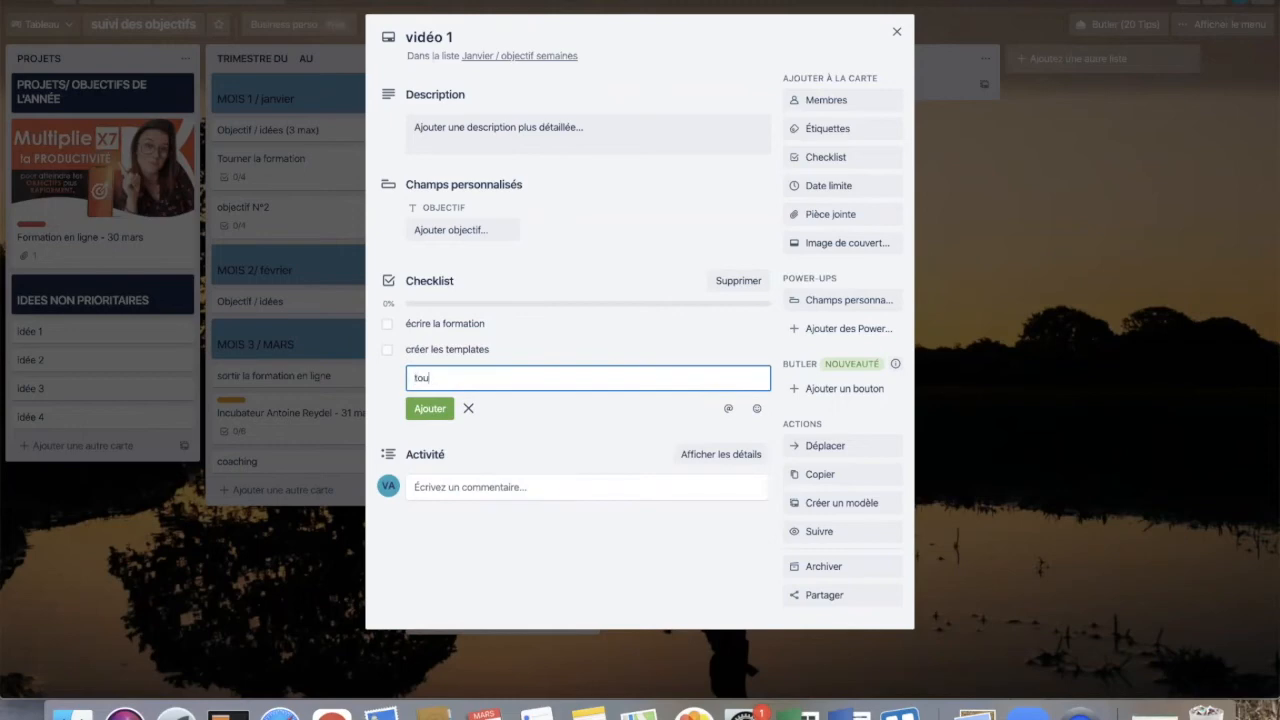
type("rner")
key("Return")
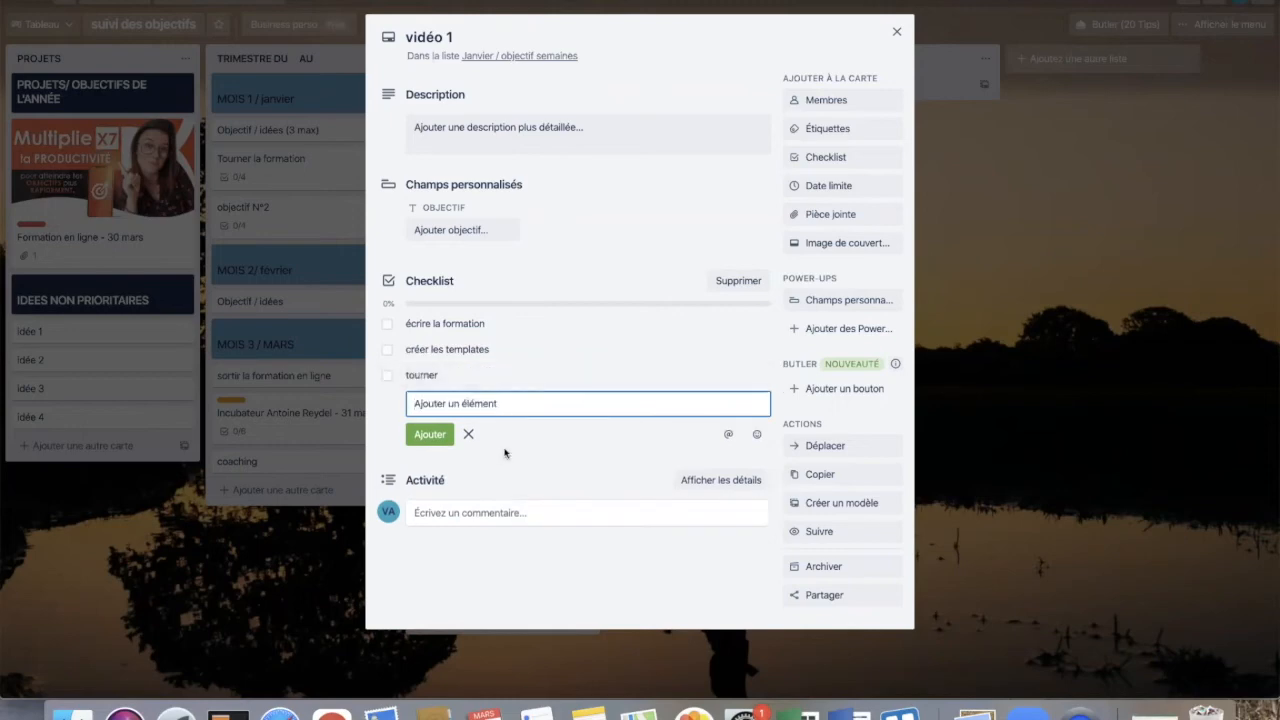
key("Escape")
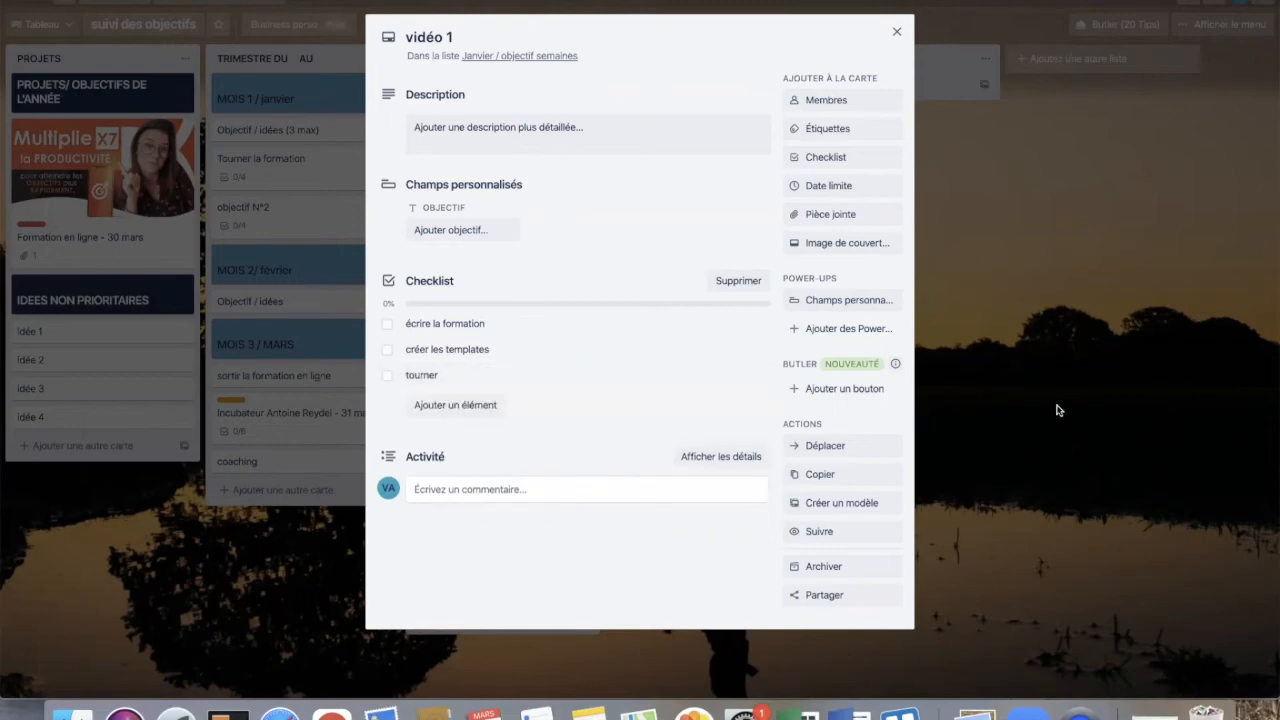
left_click(1081, 354)
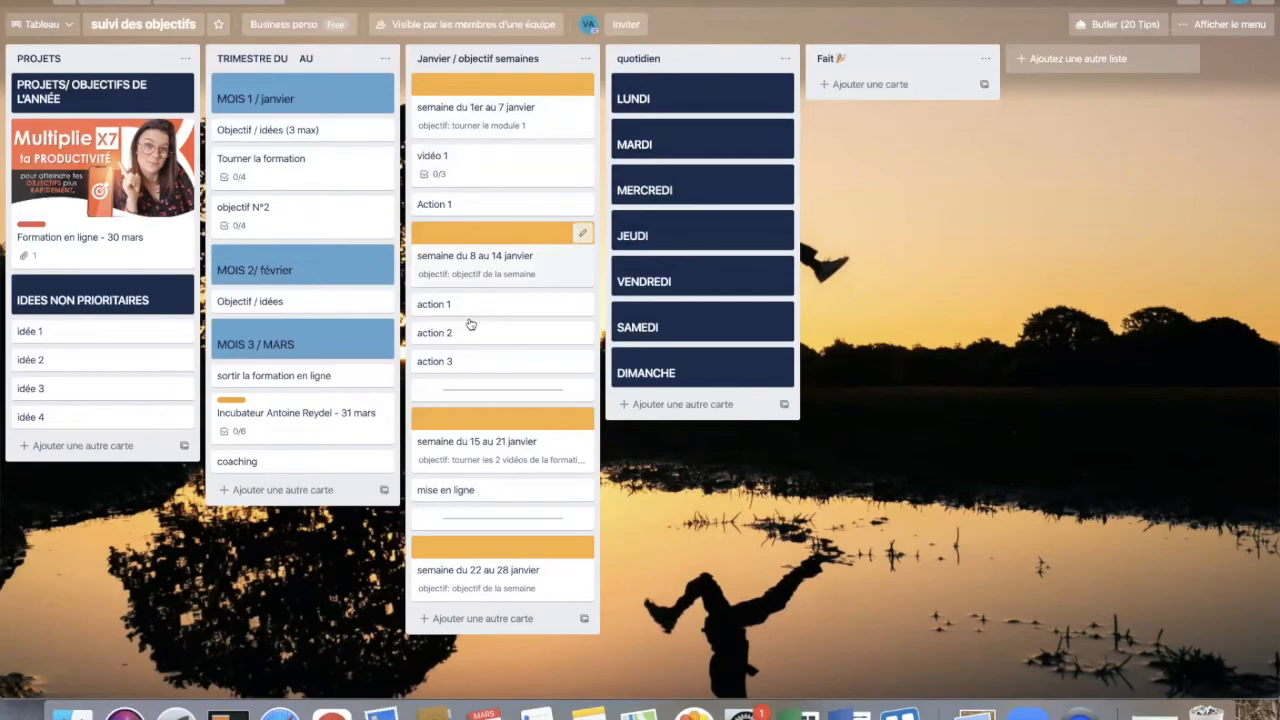
- Rename the "Action 1" card of the first January week as "Action 1 liée à l'objectif"
left_click(491, 212)
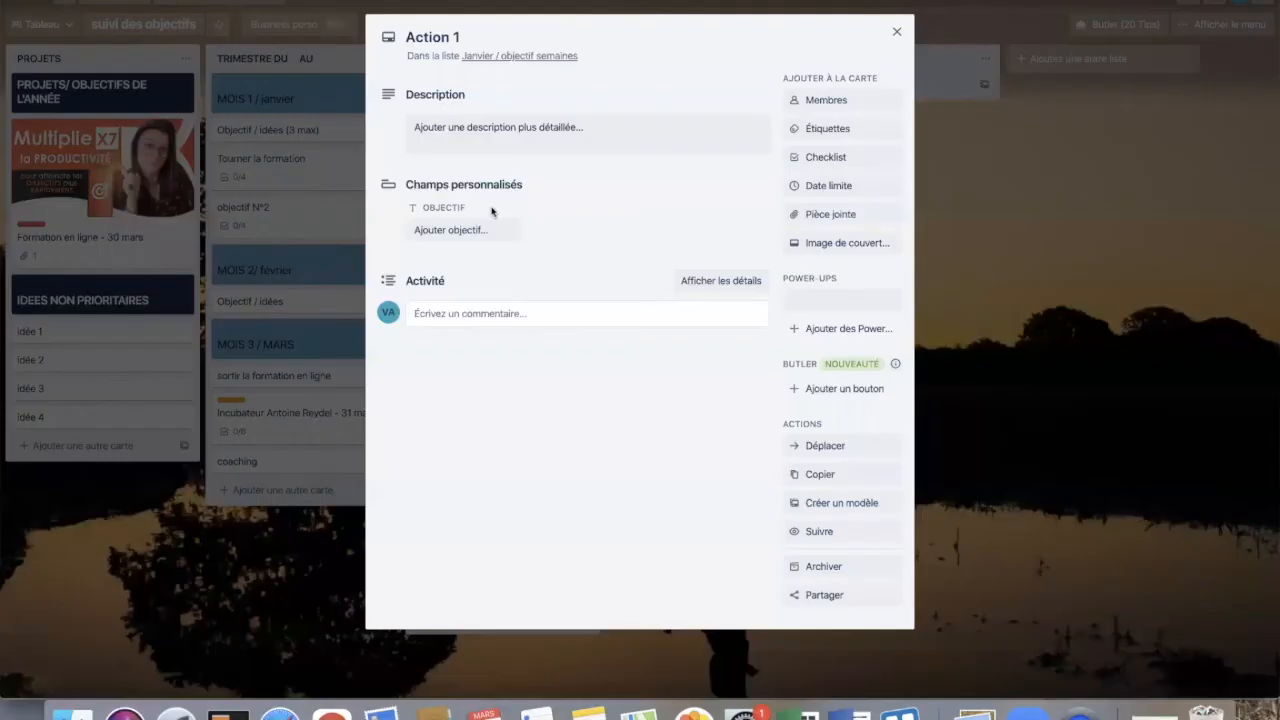
left_click(1043, 246)
left_click(503, 202)
left_click(476, 34)
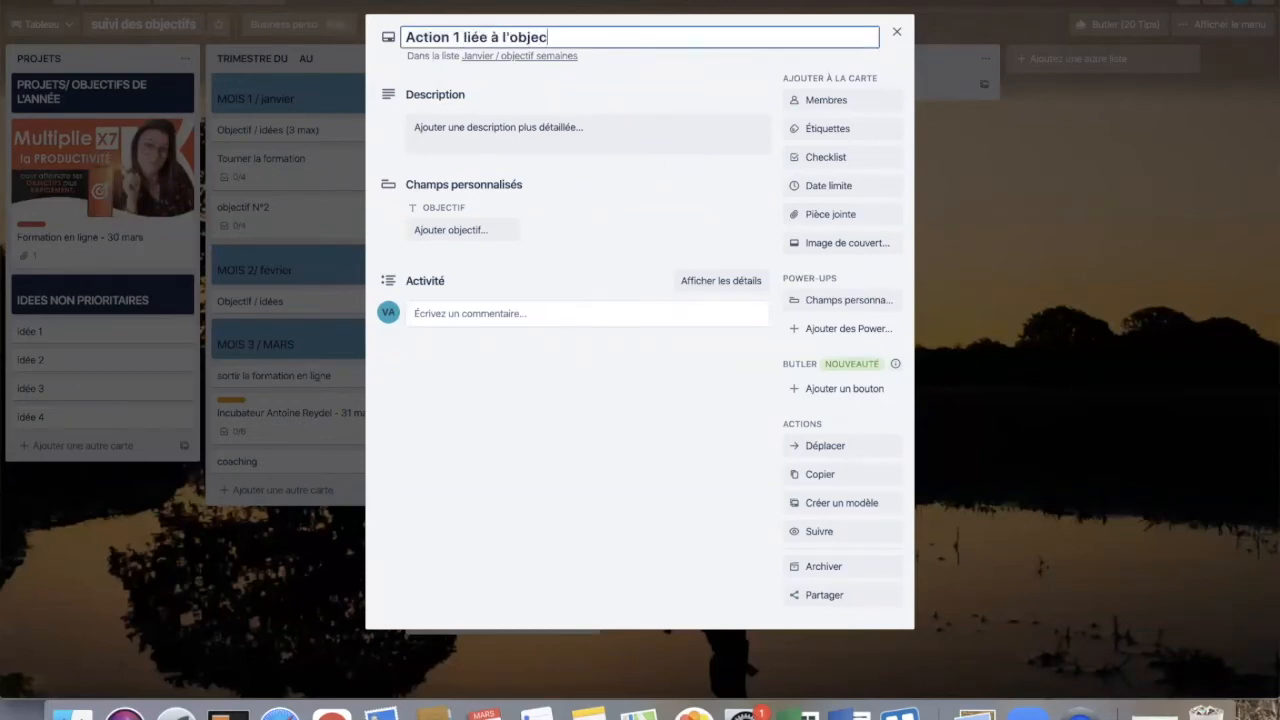
type("liée à l'objectif")
left_click(1138, 343)
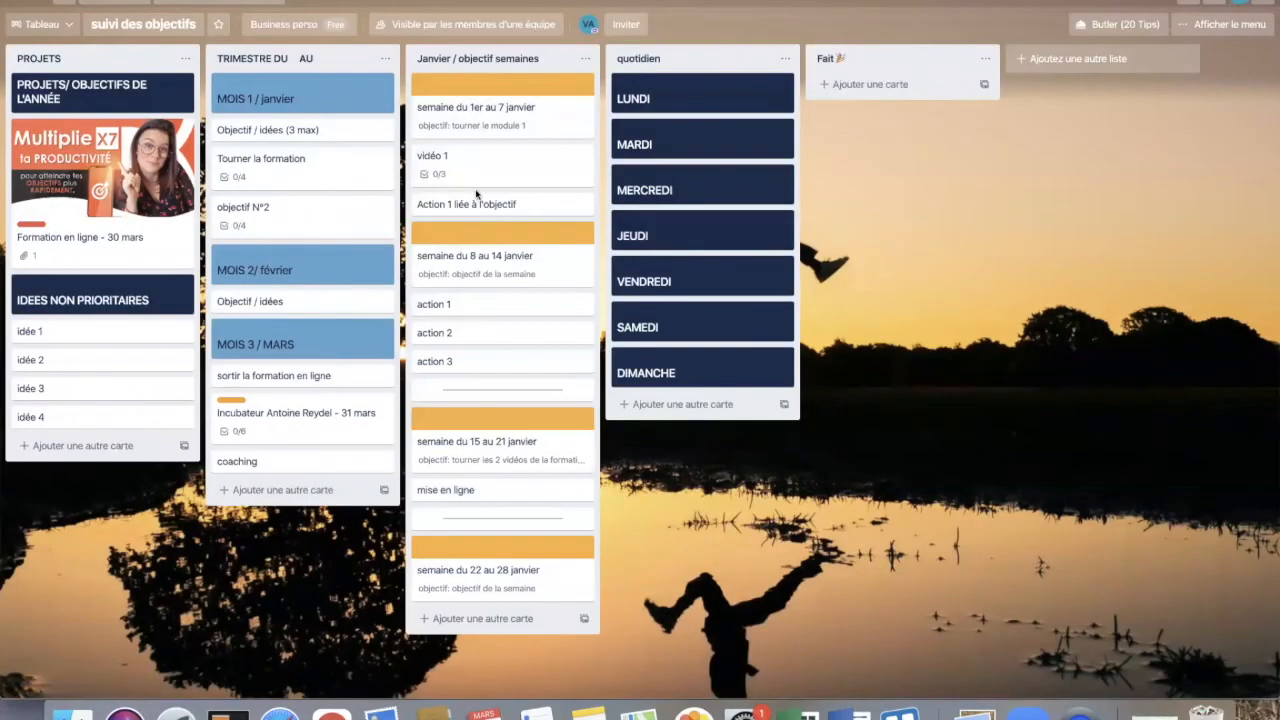
- Insert a card titled "action secondaire 1" directly below the "vidéo 1" card in the weekly list
key("n")
type("action secondaire 1")
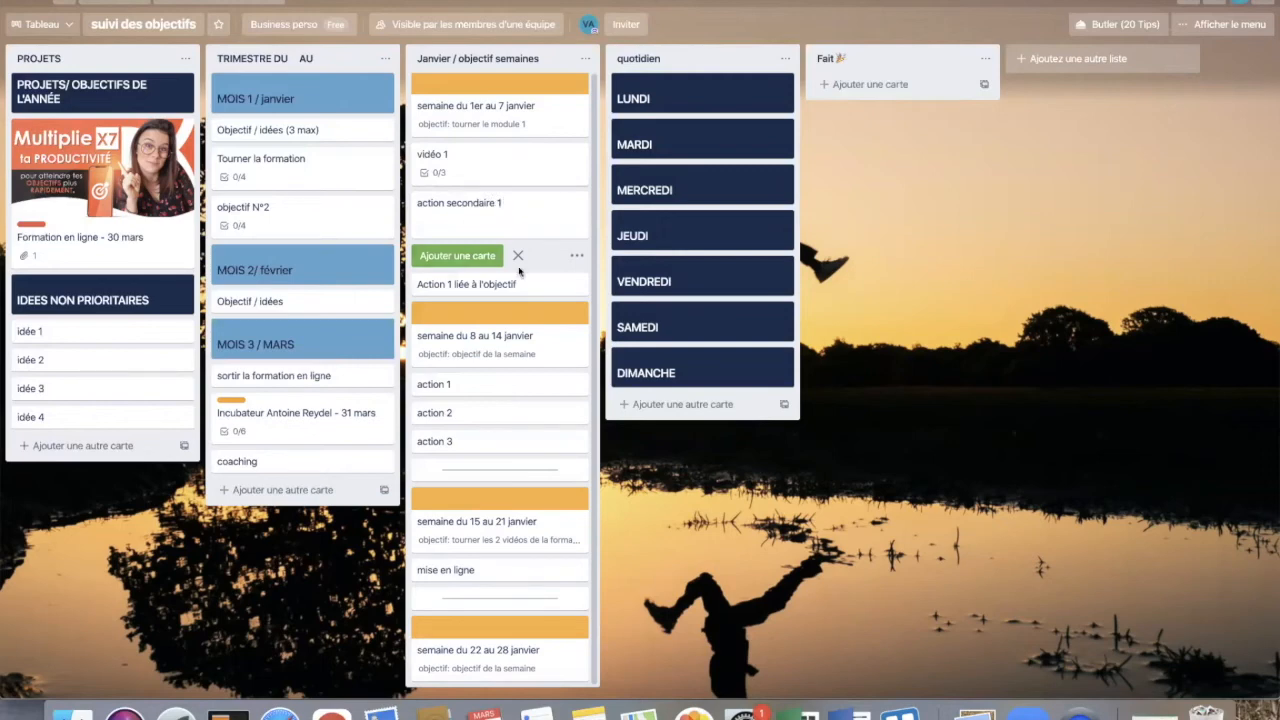
left_click(727, 524)
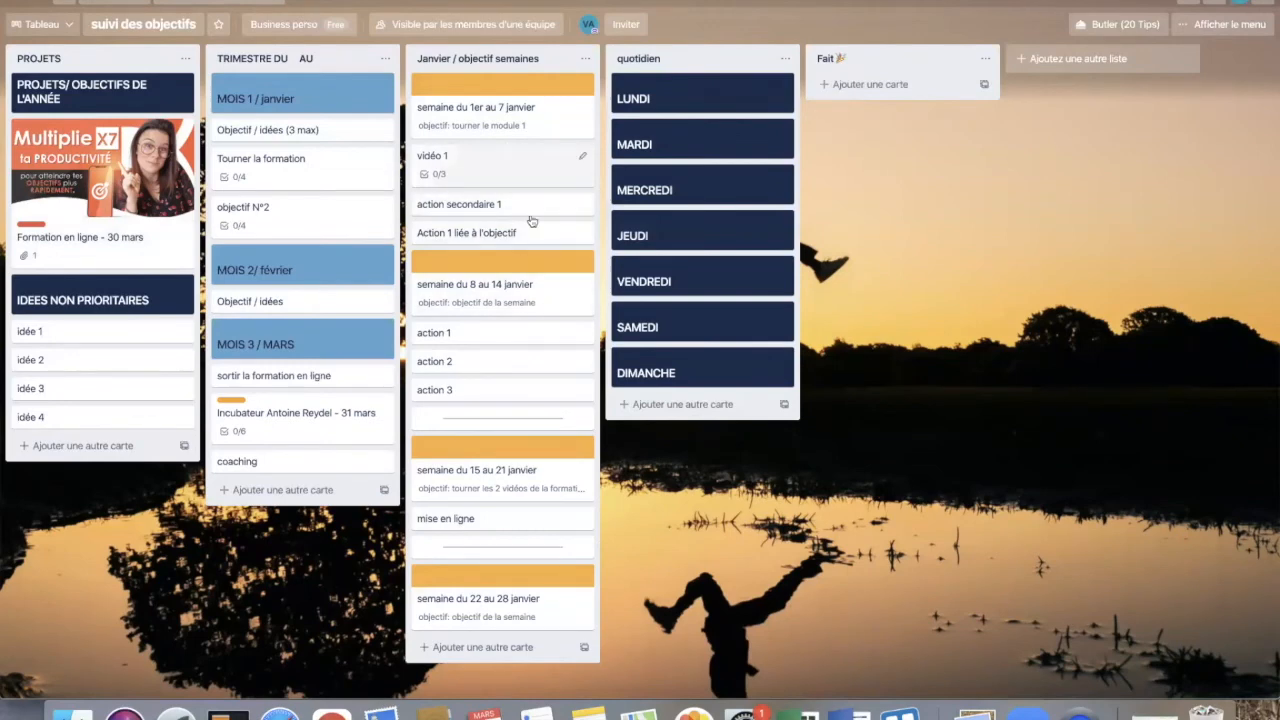
left_click(488, 206)
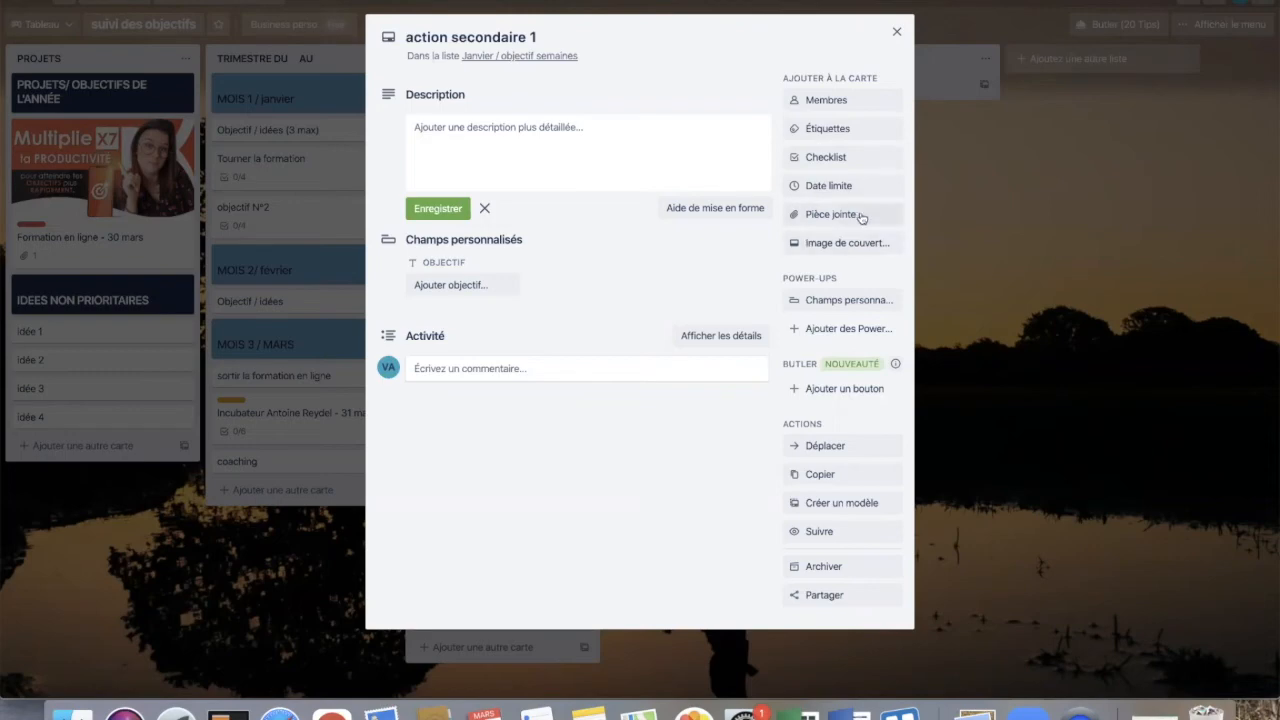
key("Escape")
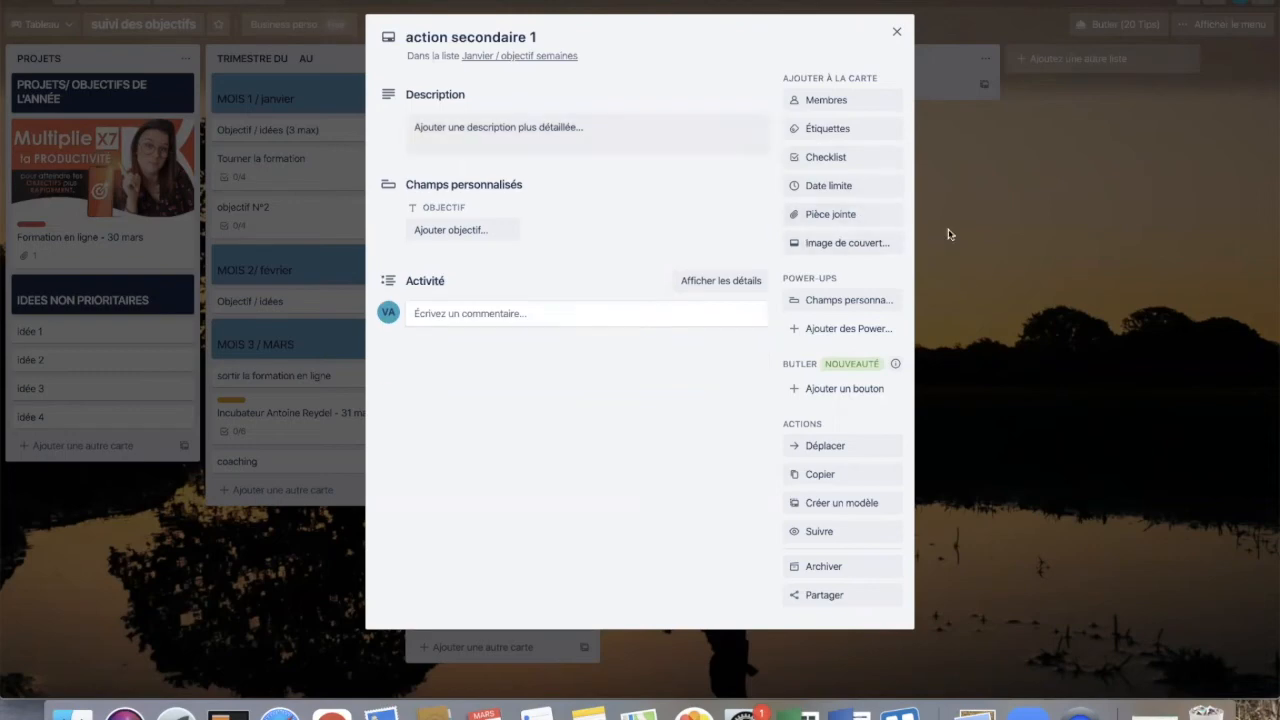
key("Escape")
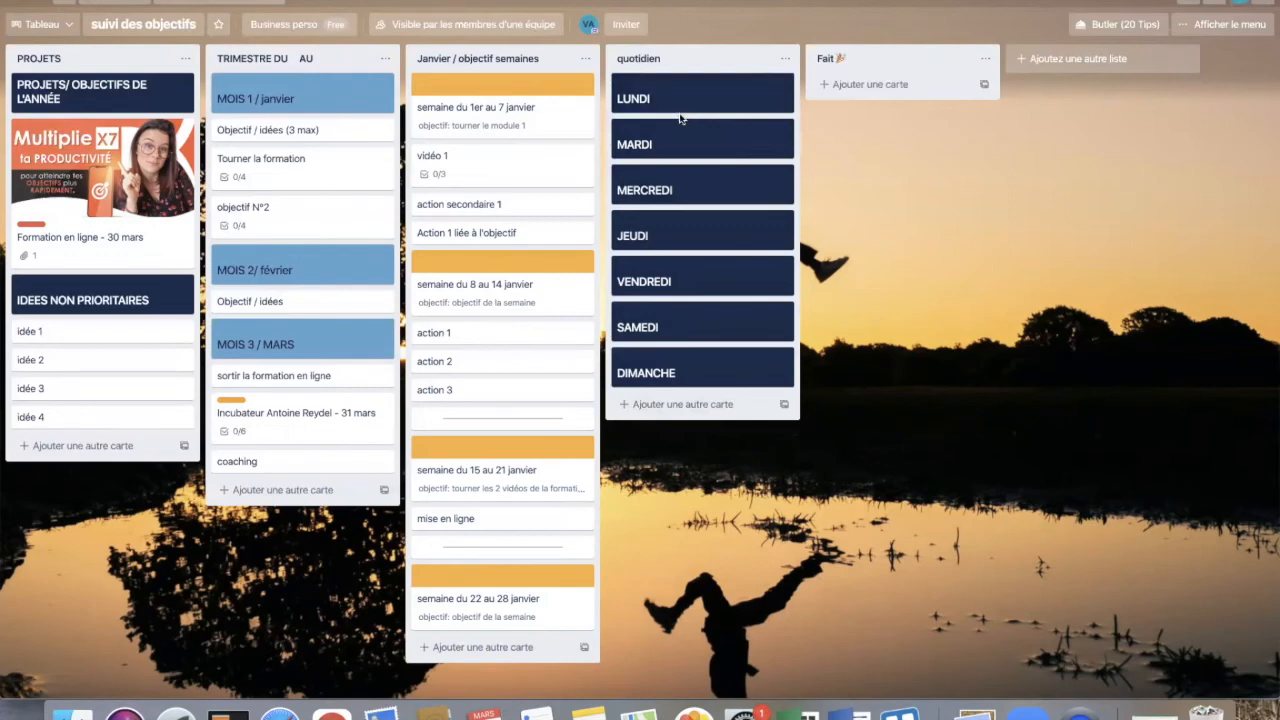
- Add cards "action 1", "tâche 2", "tâche" and "clients 1" under LUNDI in the "quotidien" list
type("n")
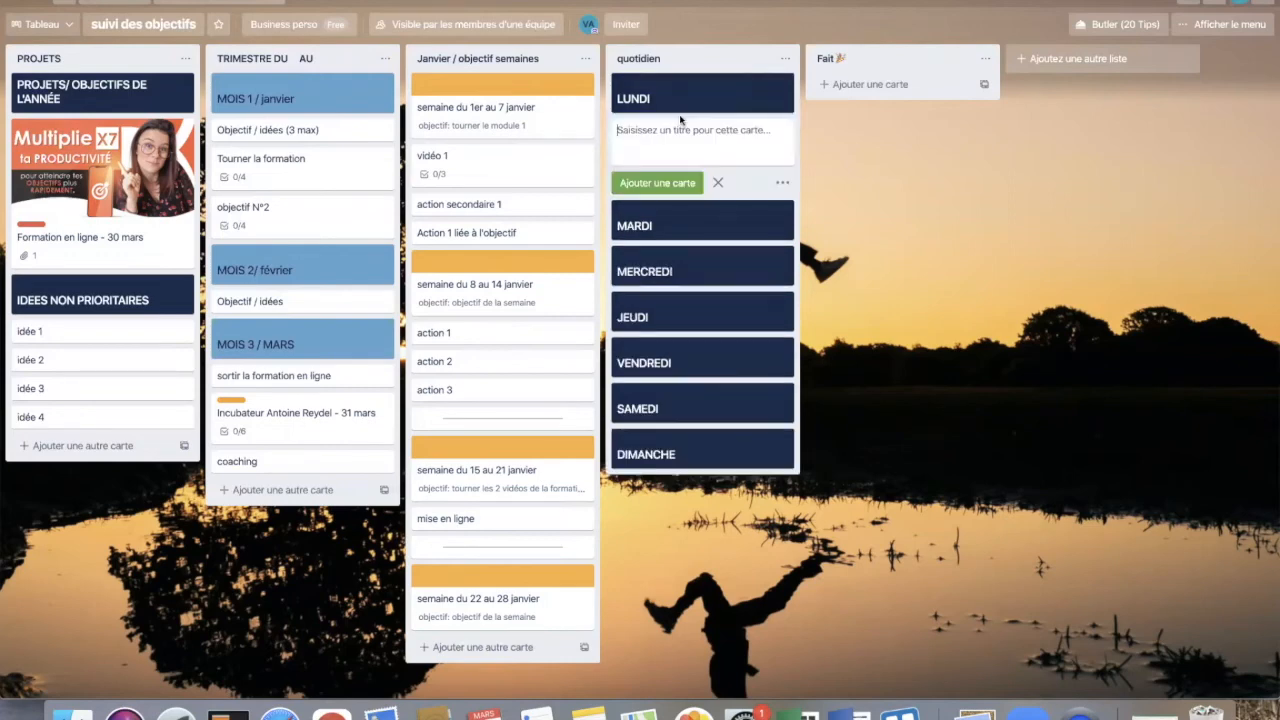
type("action 1")
key("Return")
type("t")
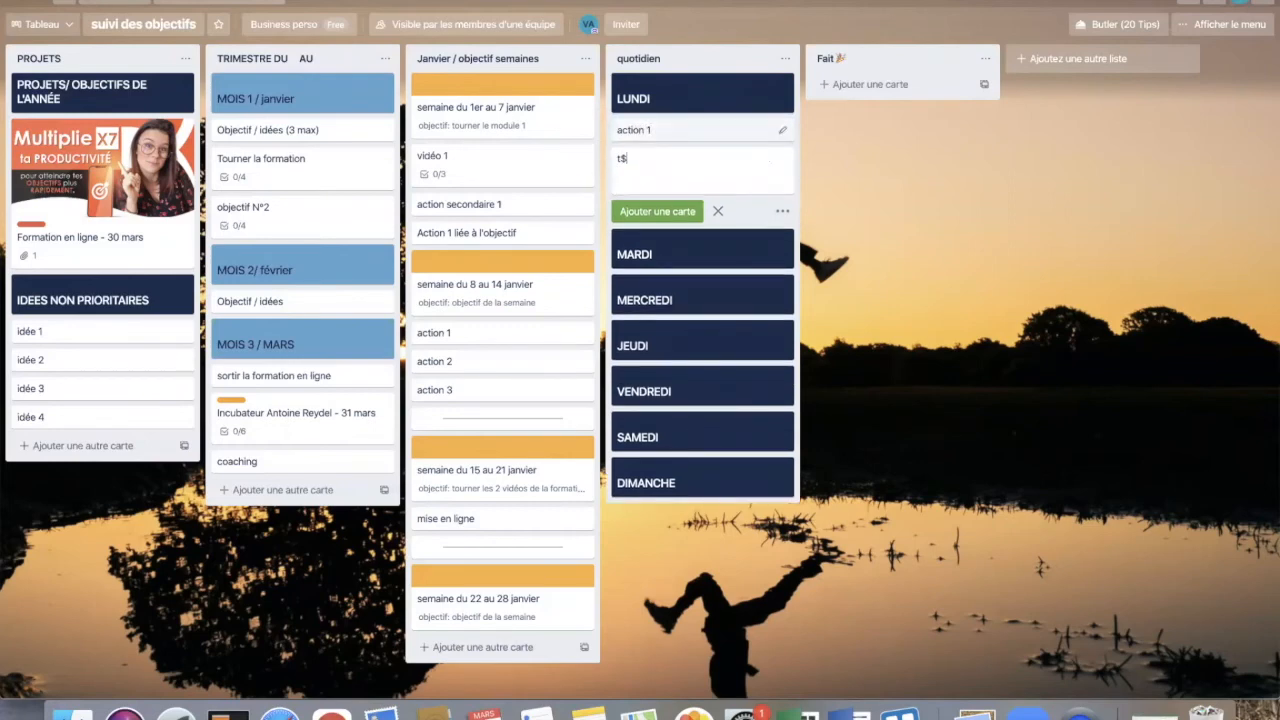
type("âche 2")
key("Return")
type("t")
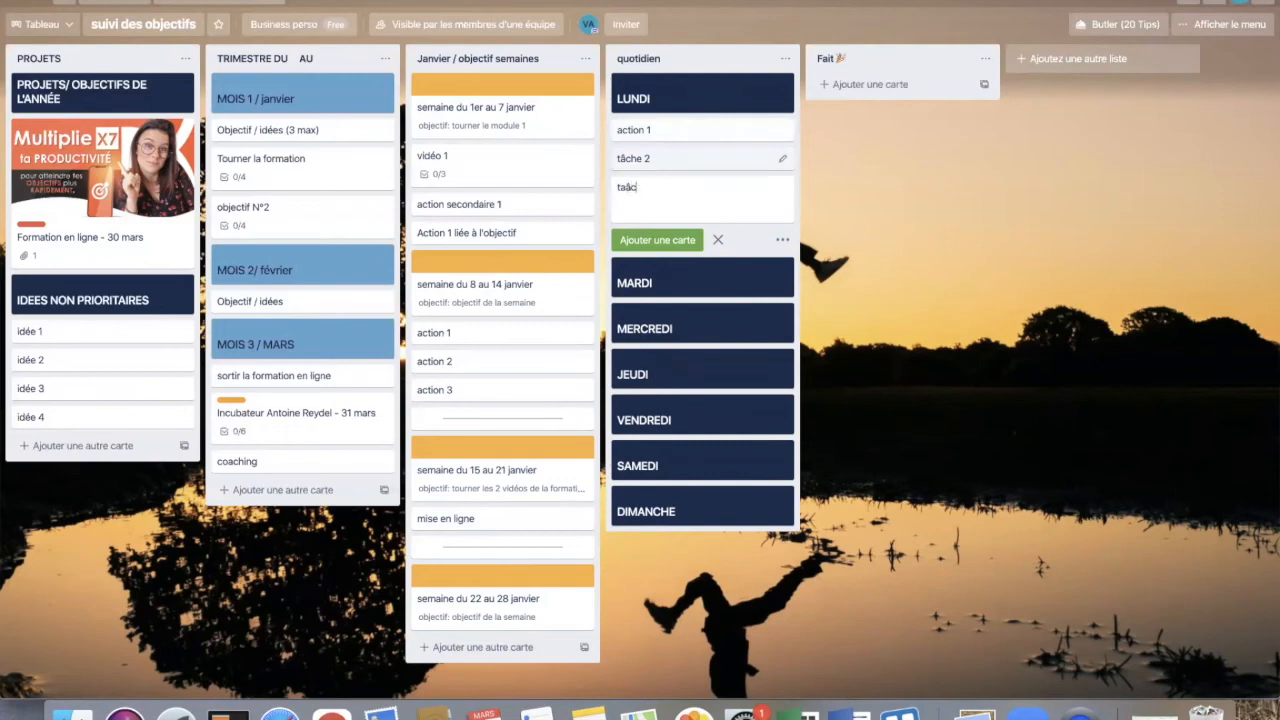
type("âche")
key("Return")
type("clients 1")
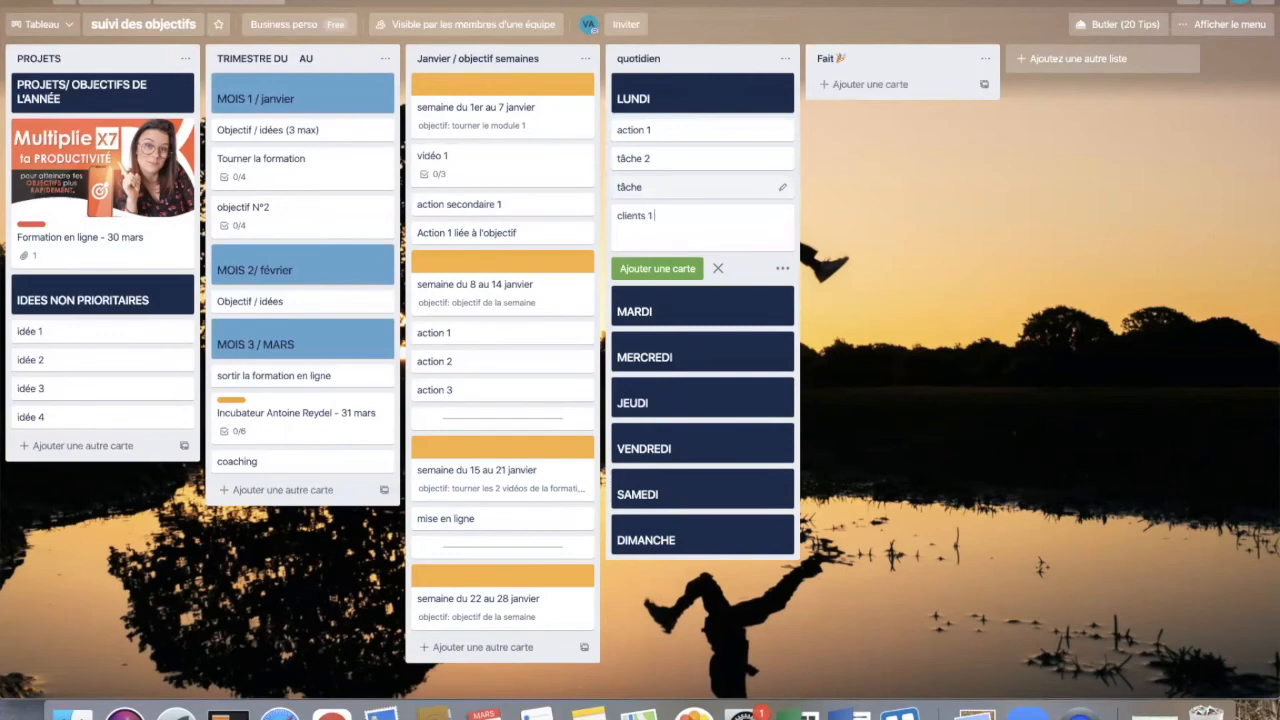
key("Return")
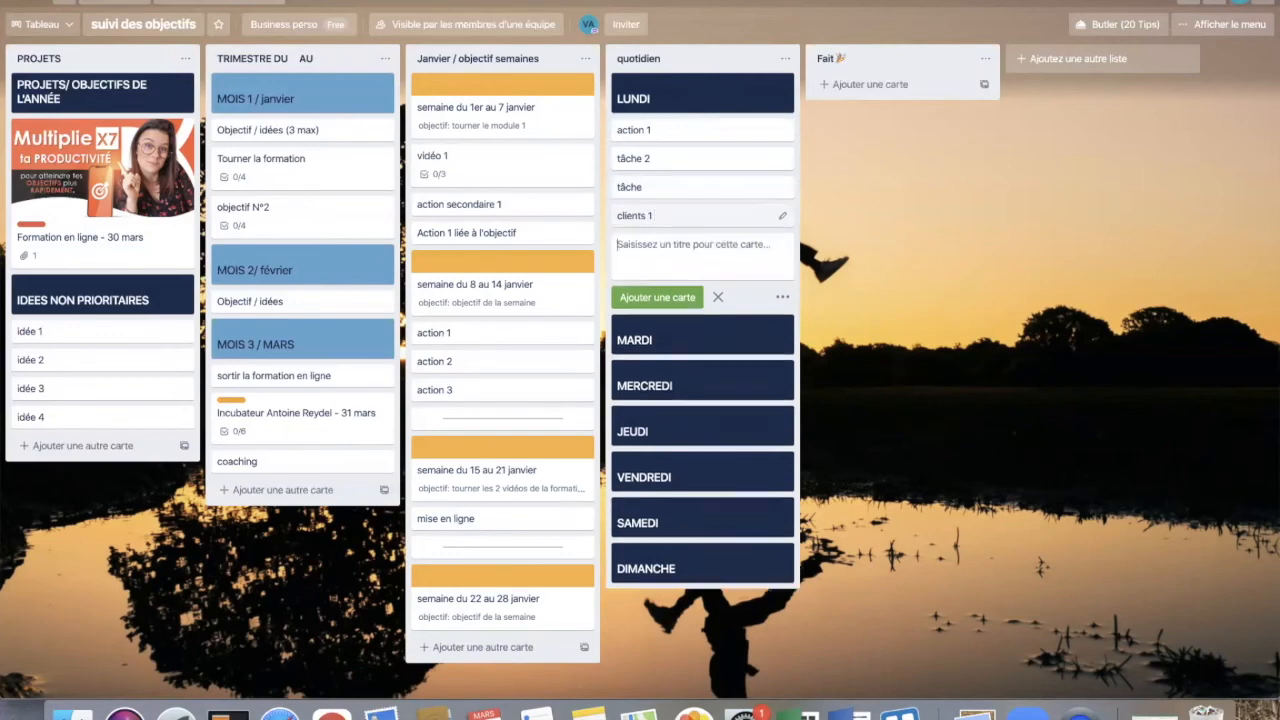
key("Escape")
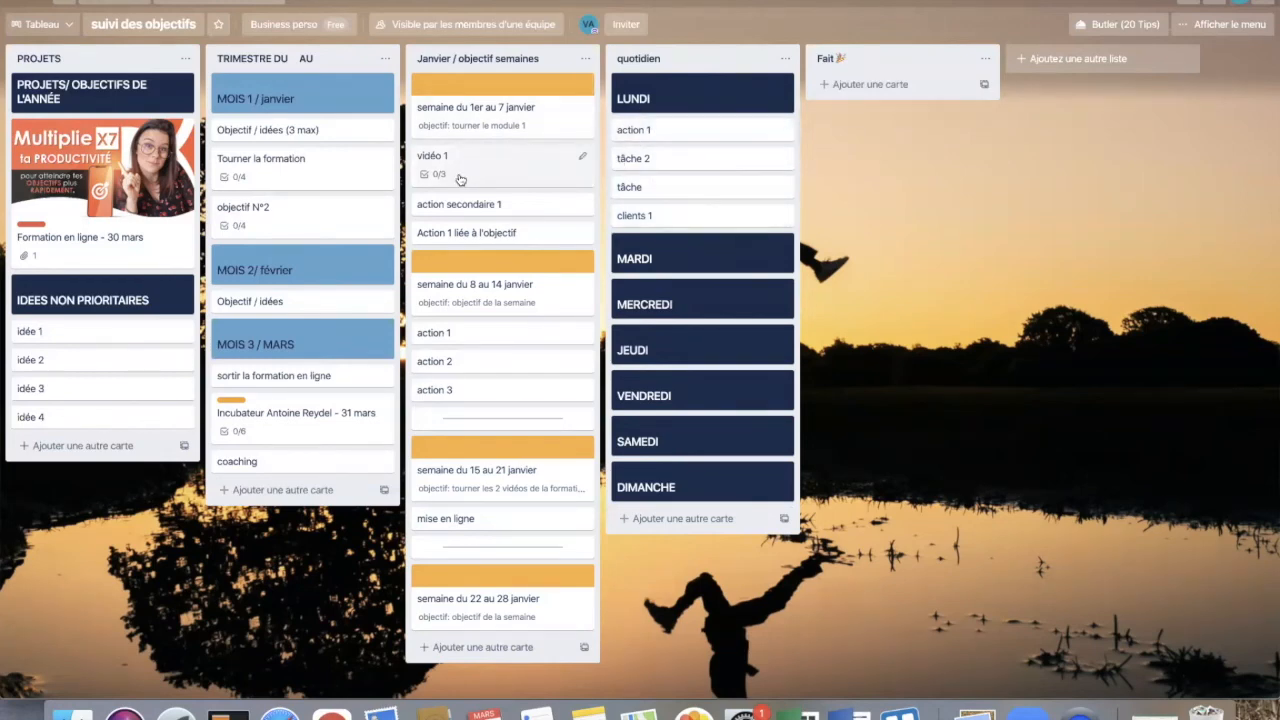
- Move the "vidéo 1" card from the weekly list to directly under LUNDI in the "quotidien" list and open it
left_click_drag(467, 179, 669, 151)
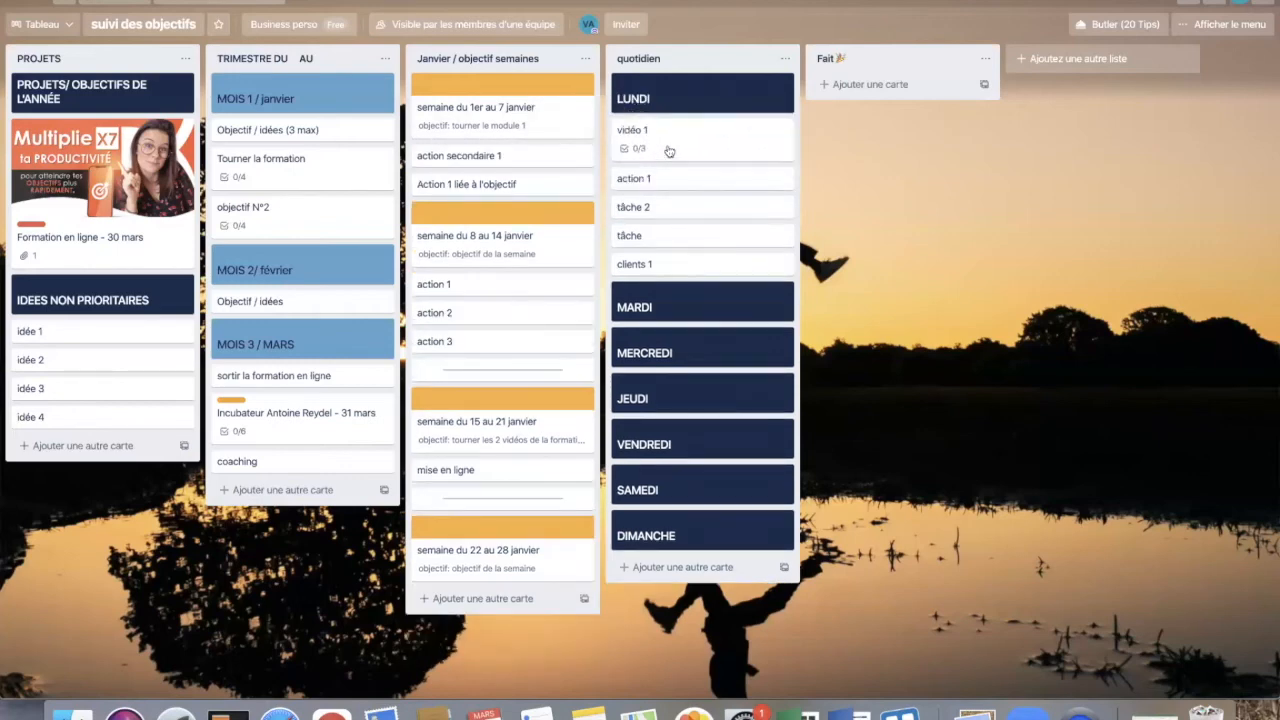
left_click(668, 148)
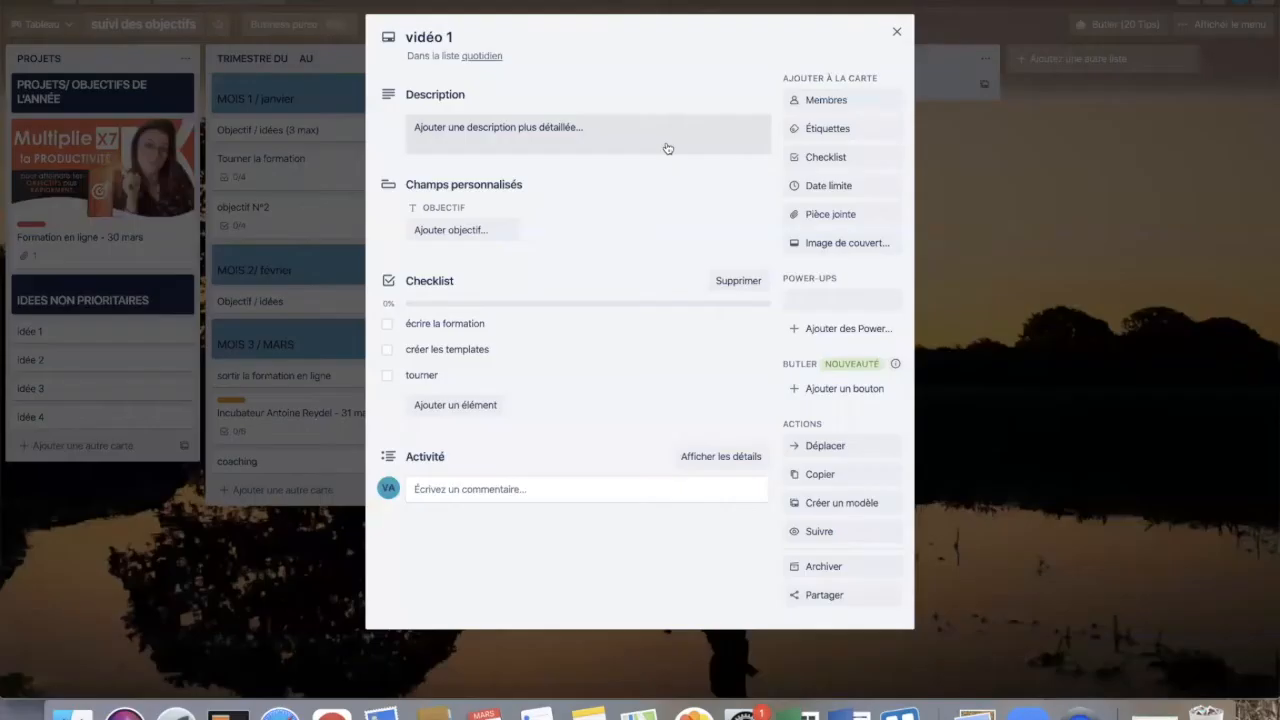
- Move the "vidéo 1" card back under the first January week in the weekly list and open it
left_click(918, 217)
left_click_drag(696, 162, 492, 171)
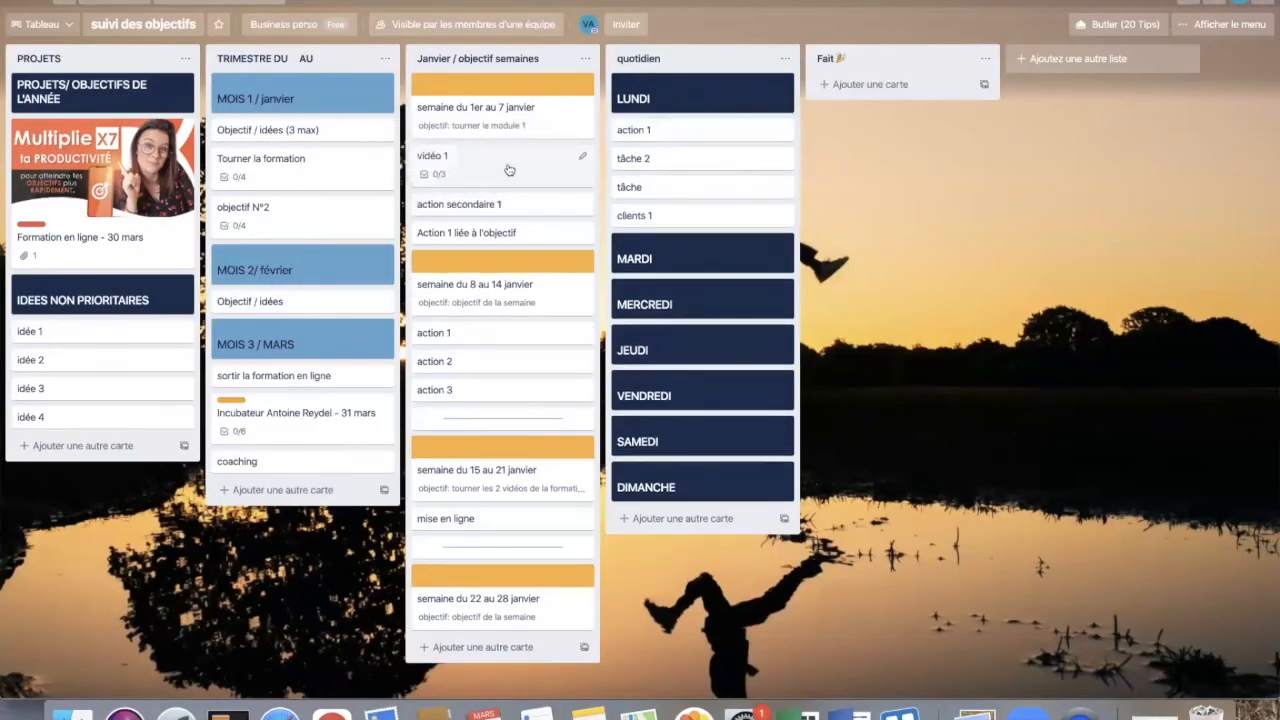
left_click(505, 168)
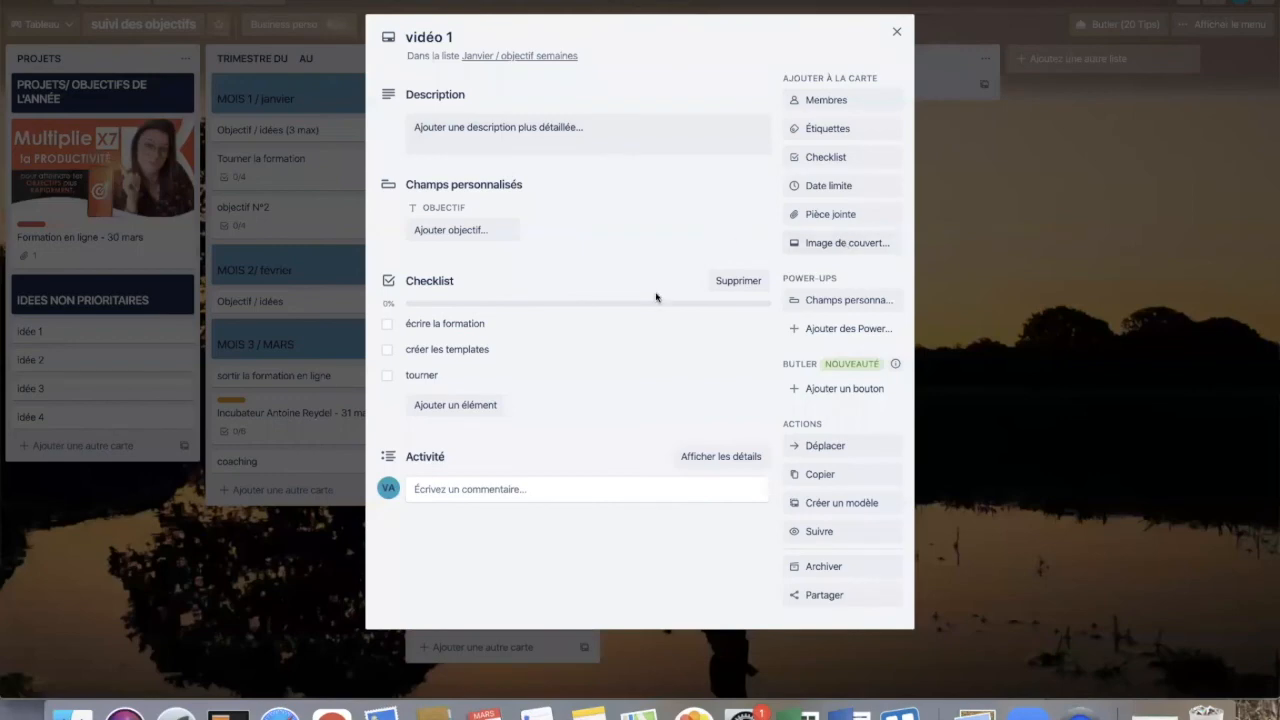
- Convert the checklist items "écrire la formation", "créer les templates" and "tourner" of "vidéo 1" into separate cards
left_click(759, 326)
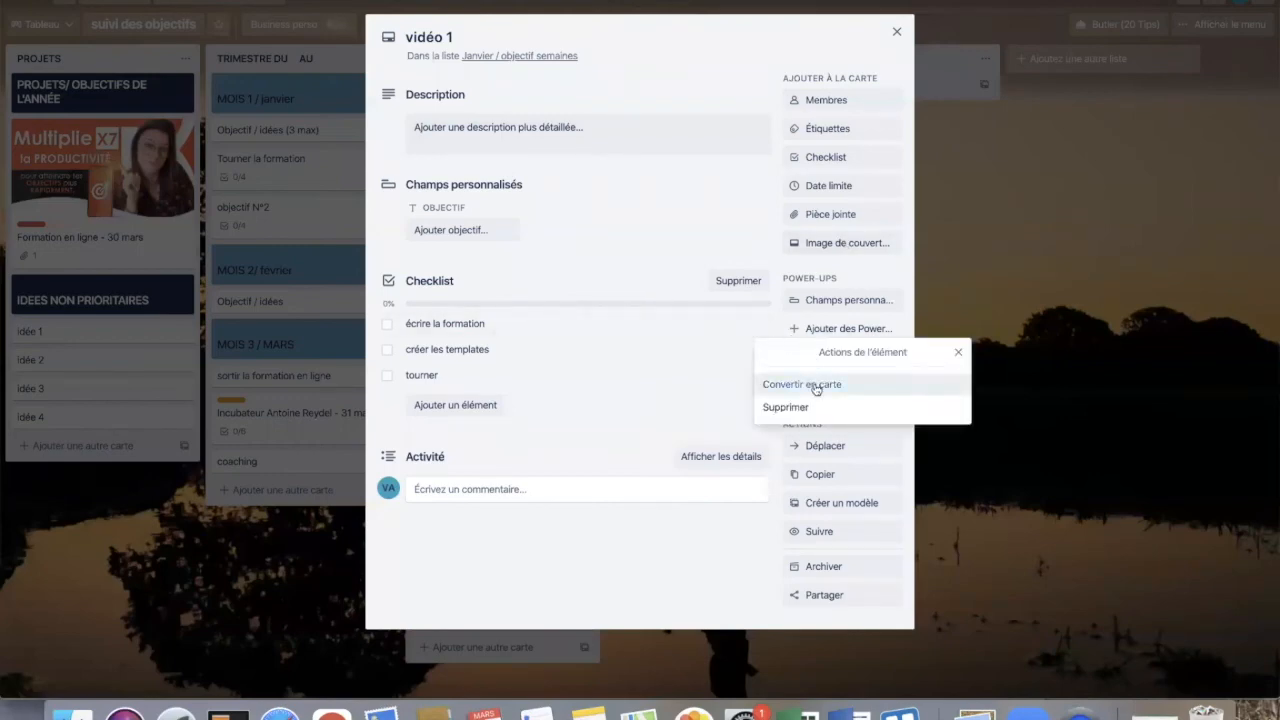
left_click(815, 385)
left_click(760, 326)
left_click(783, 386)
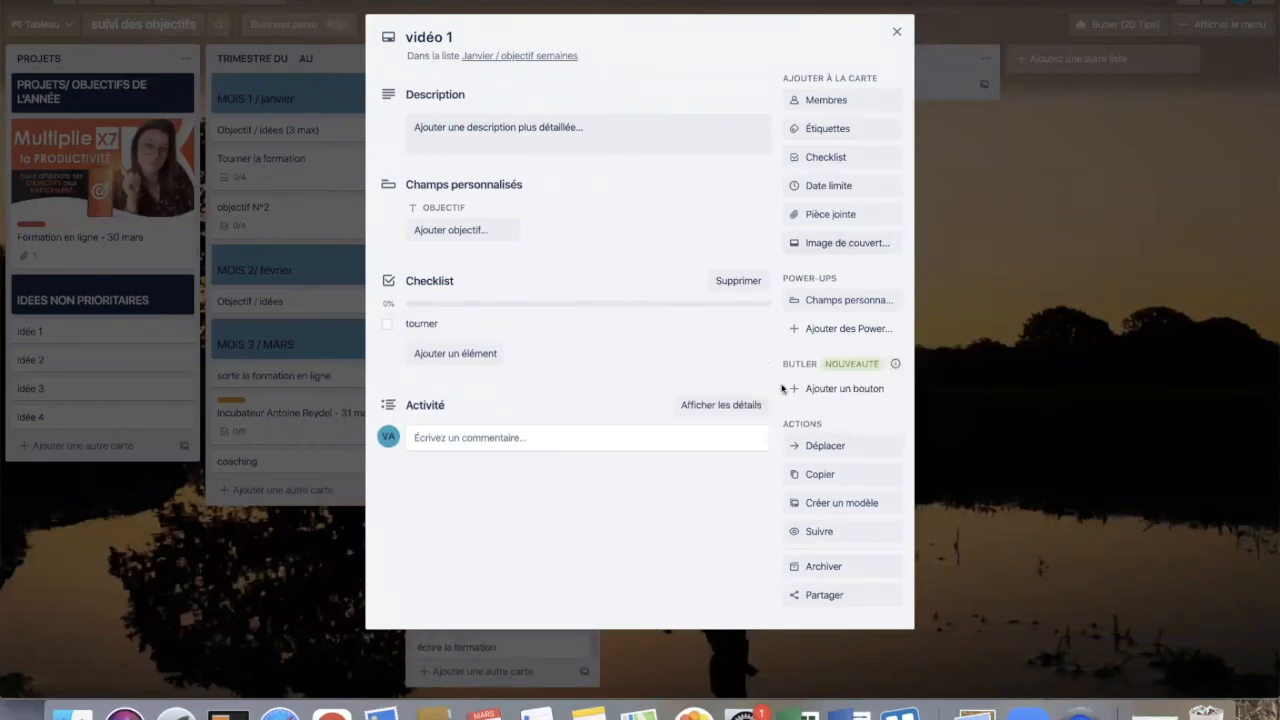
left_click(760, 325)
left_click(772, 383)
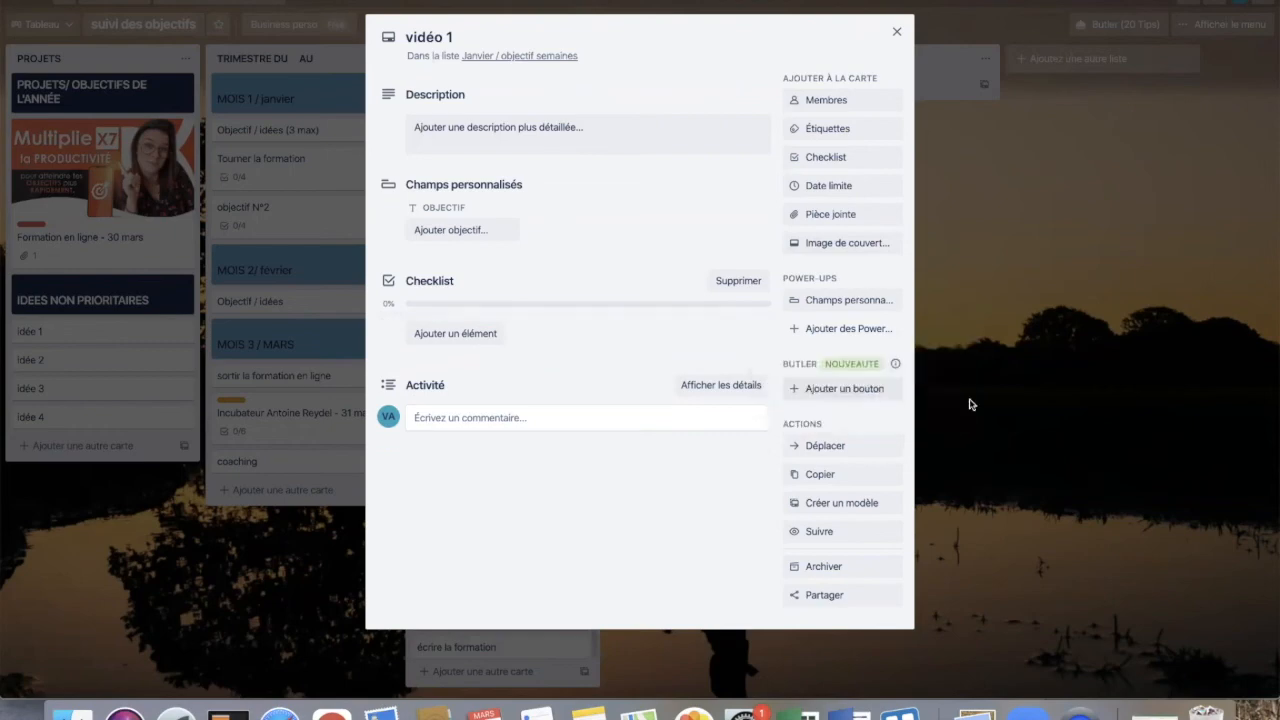
left_click(985, 406)
- Move "écrire la formation" below "action 1" under LUNDI, "créer les templates" under MARDI and "tourner" under JEUDI in the "quotidien" list
scroll(506, 340, "down", 2)
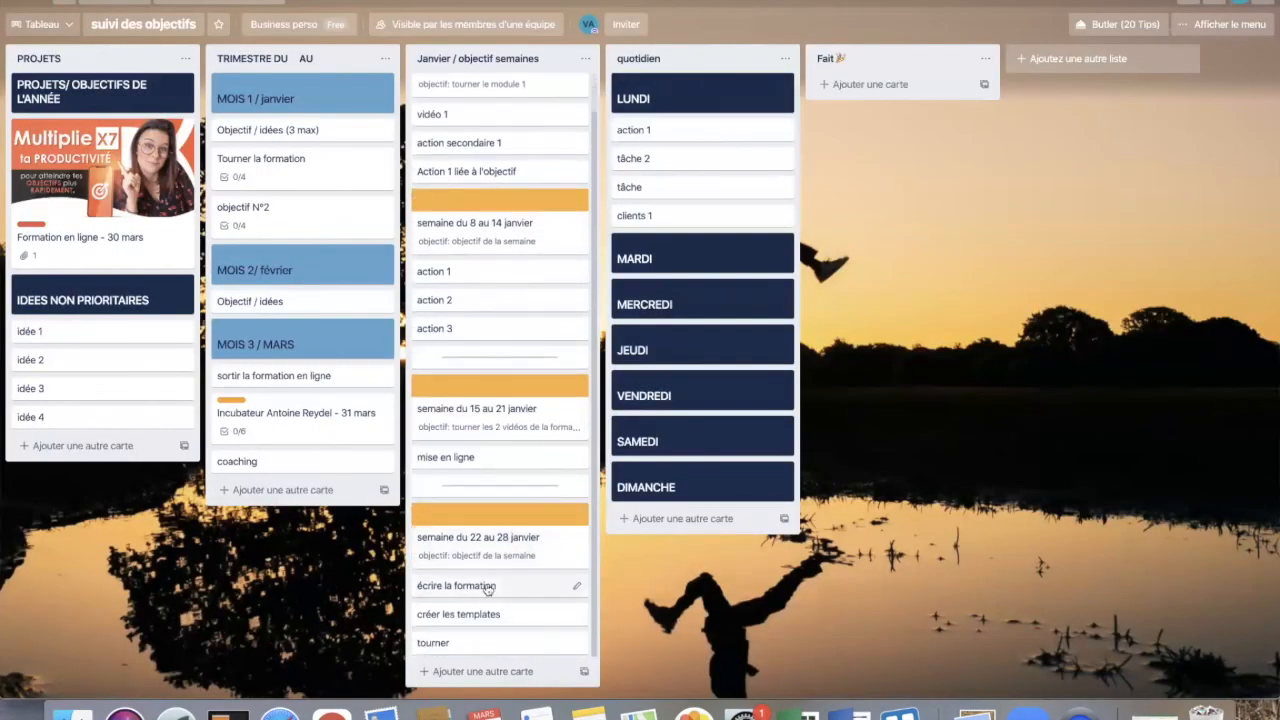
left_click_drag(488, 589, 680, 160)
left_click_drag(470, 614, 666, 328)
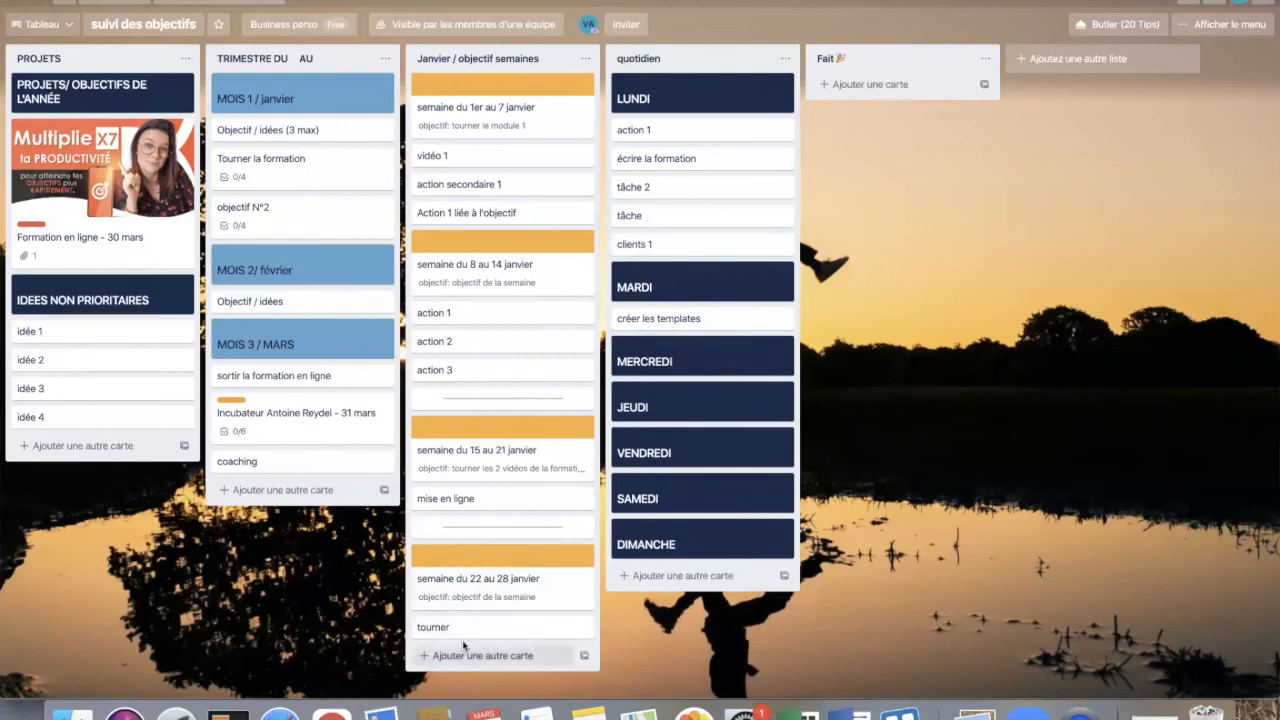
left_click_drag(470, 627, 651, 452)
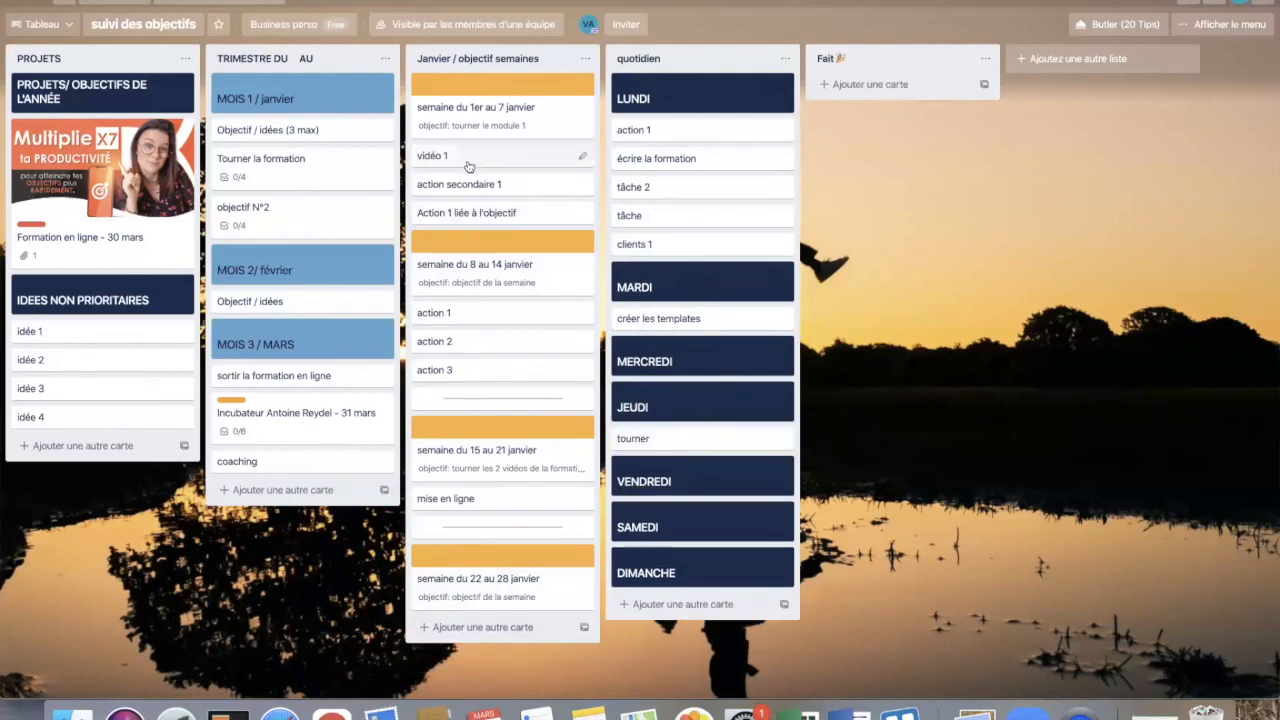
- Move "vidéo 1" below "tourner" under JEUDI, "action secondaire 1" below "créer les templates" under MARDI, and "Action 1 liée à l'objectif" under VENDREDI
left_click_drag(478, 162, 690, 466)
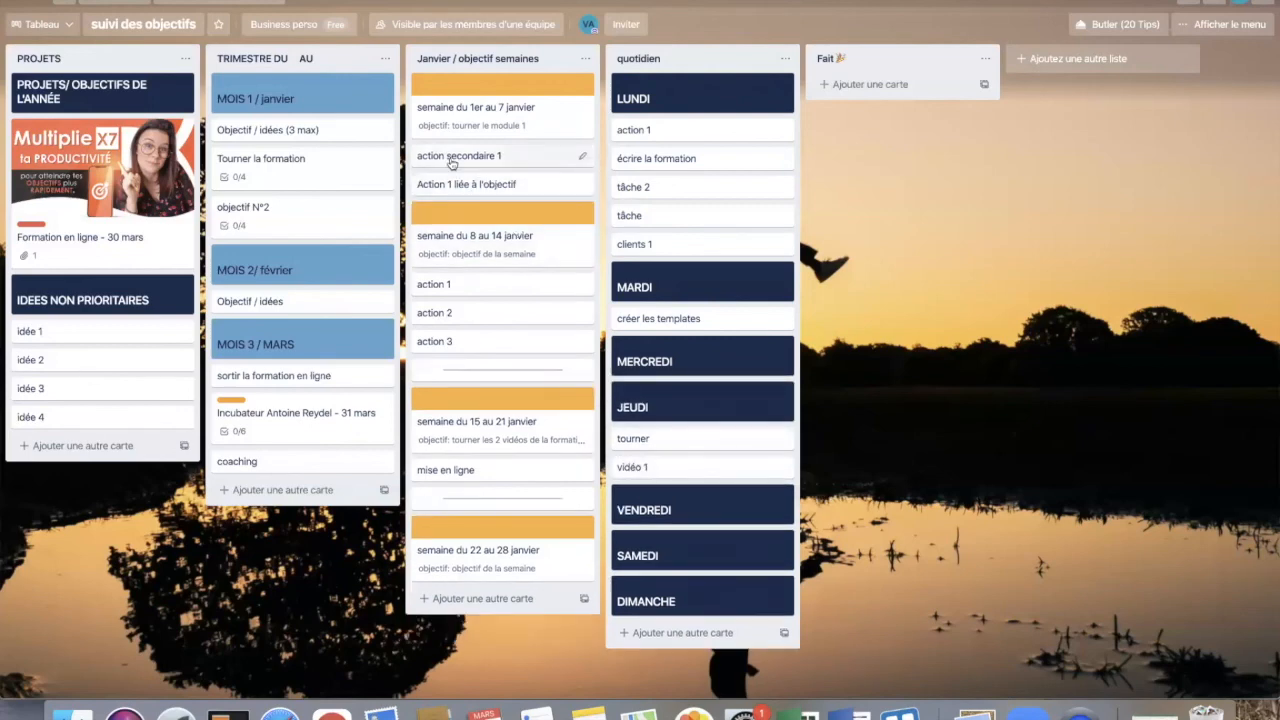
left_click_drag(454, 165, 662, 350)
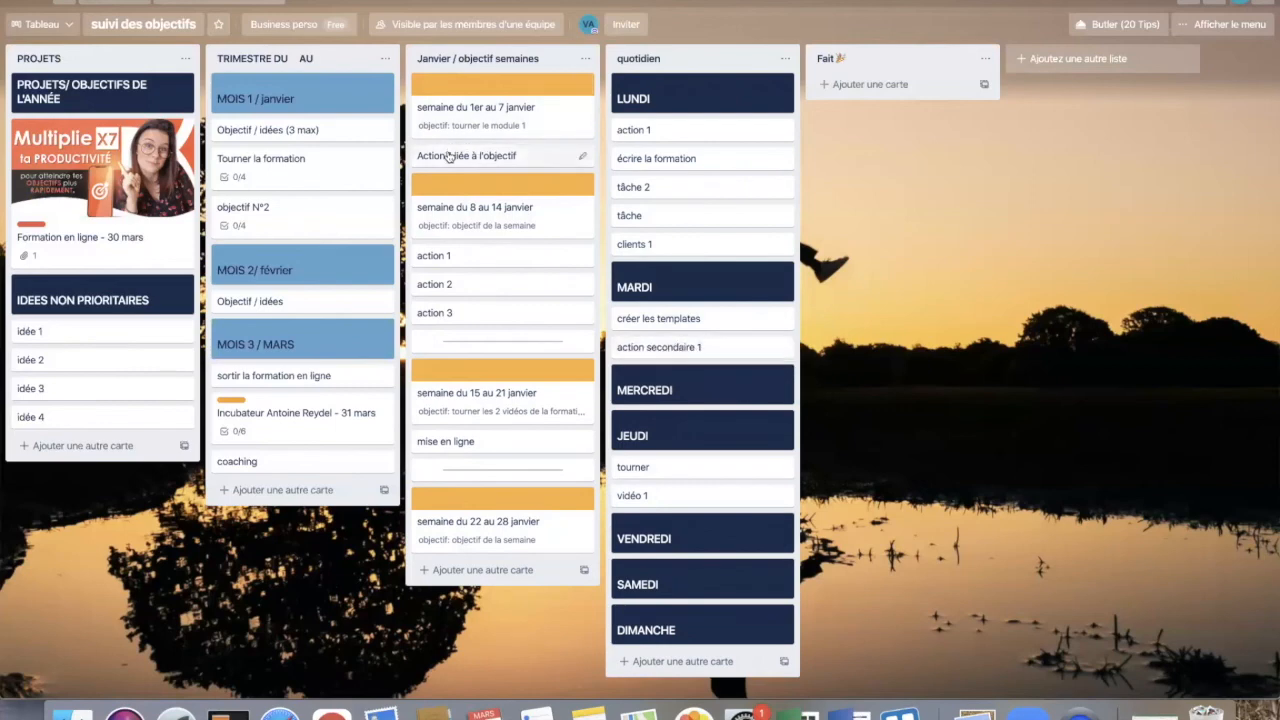
left_click_drag(449, 157, 662, 189)
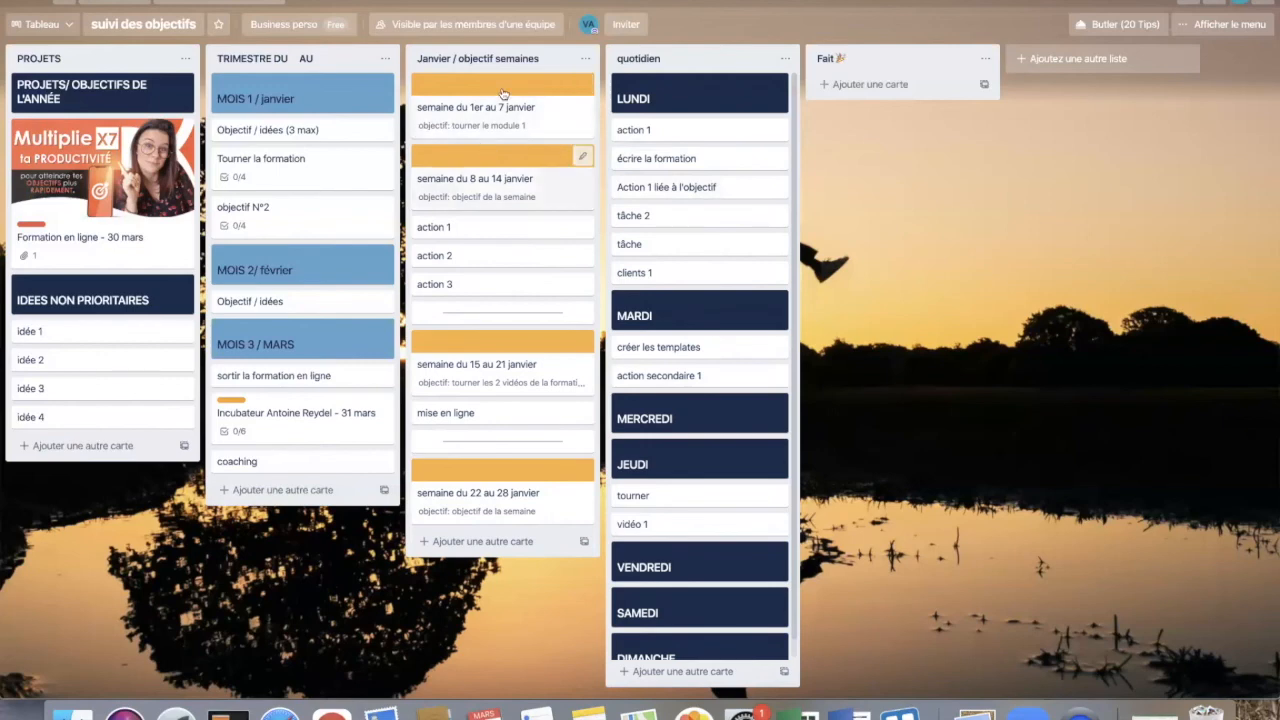
left_click_drag(544, 146, 681, 545)
scroll(667, 360, "up", 1)
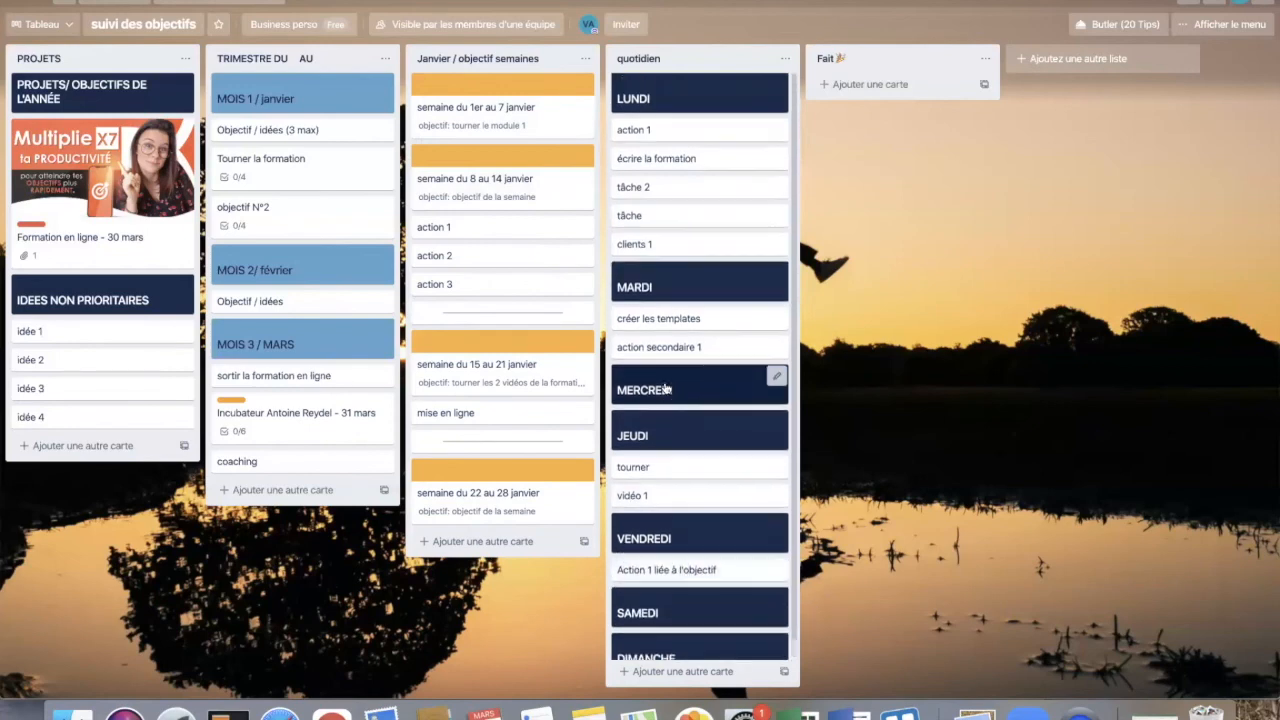
- Add a checklist titled "à faire" to the "clients 1" card under LUNDI
left_click(664, 246)
left_click(828, 157)
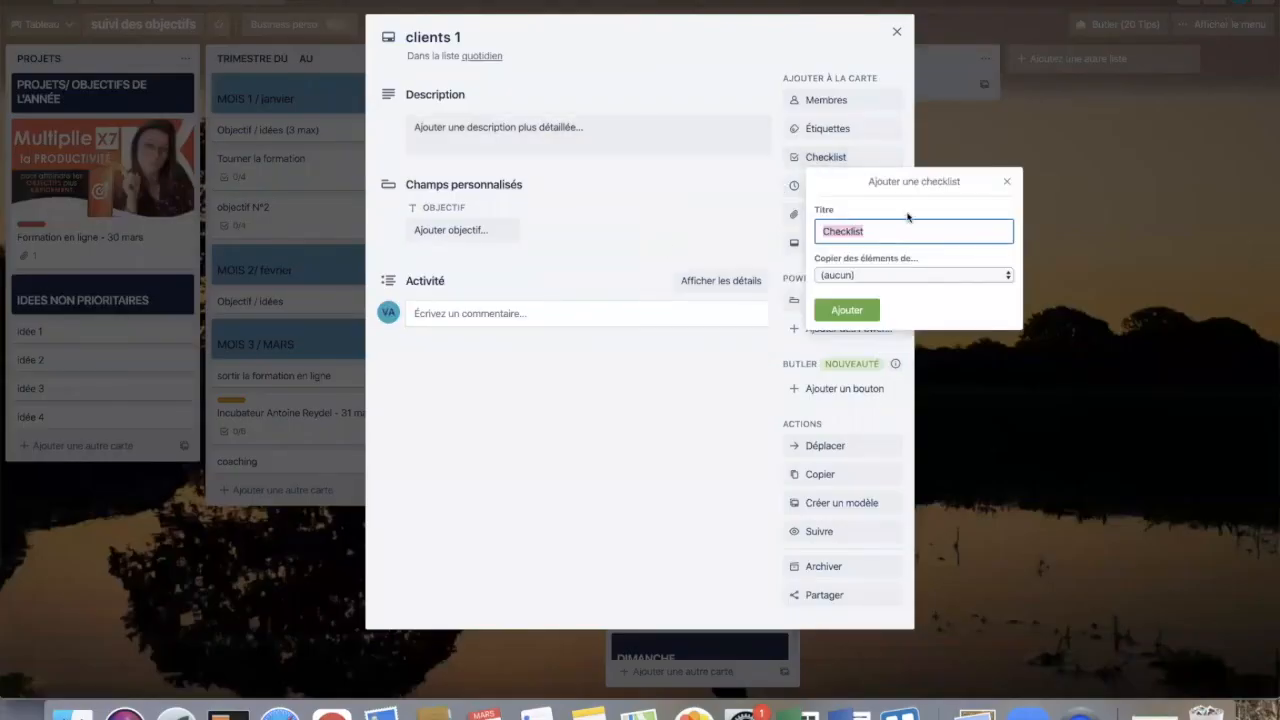
type("à faire")
key("Return")
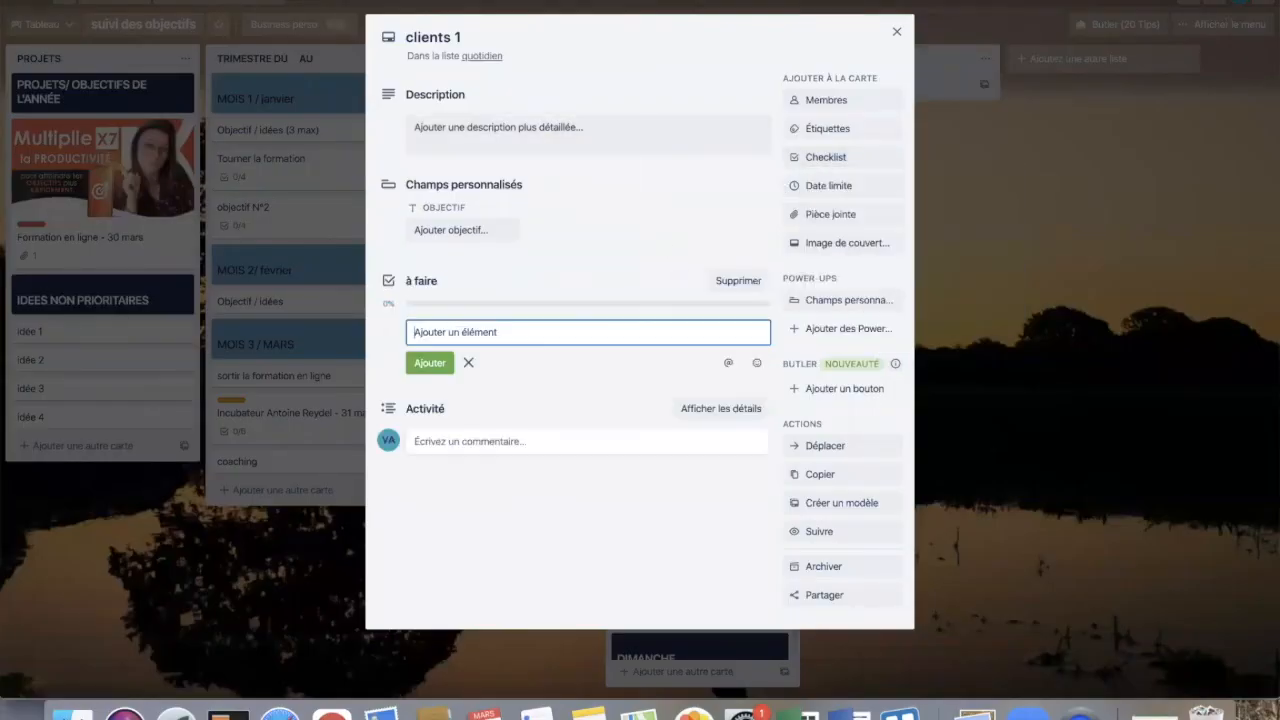
- Add the items "1", "2", "action 3" and "action 4" to the "à faire" checklist and close the card
type("1")
key("Return")
type("2")
key("Return")
type("action 3")
key("Return")
type("a")
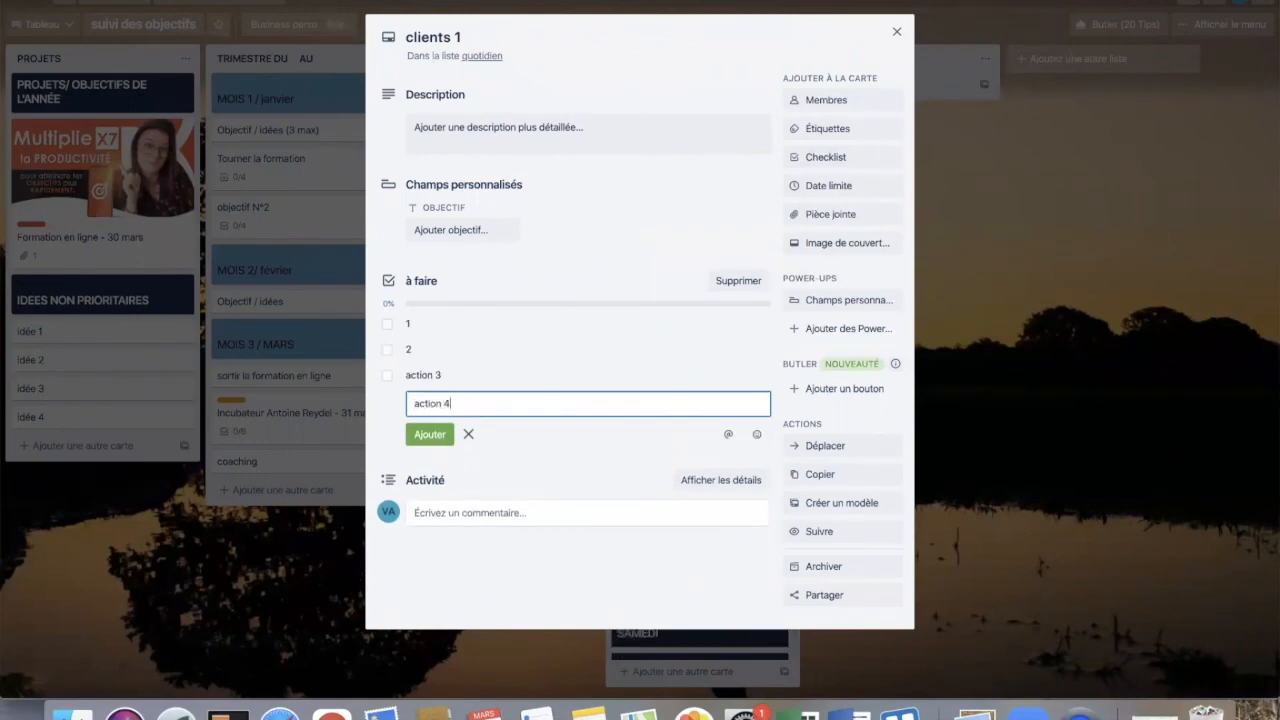
type("ction 4")
key("Return")
left_click(1108, 411)
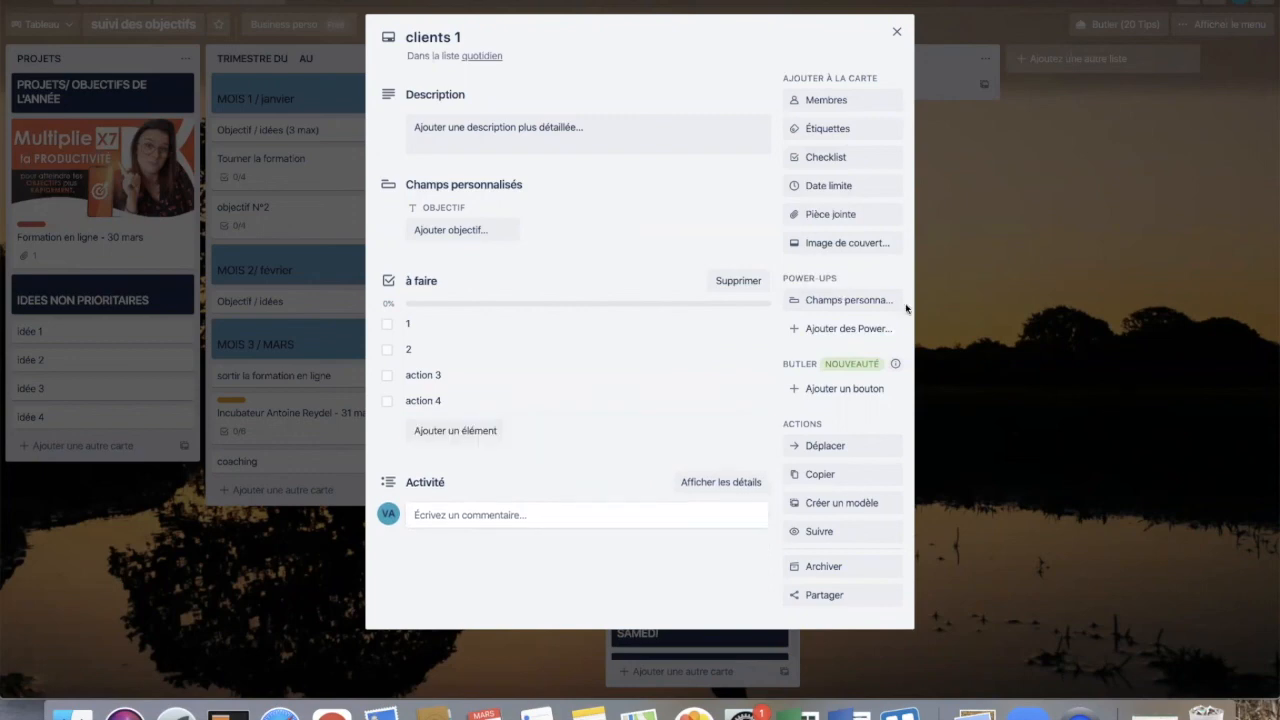
left_click(1092, 343)
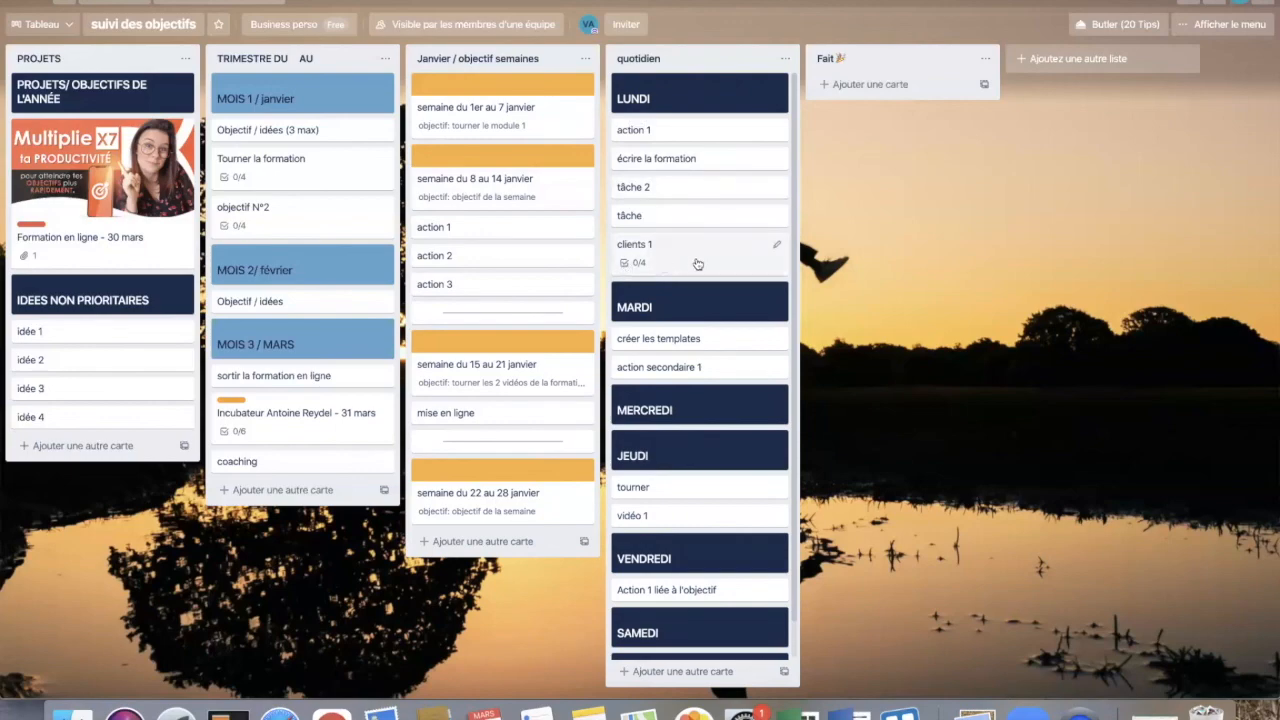
- Check off all four items in the "clients 1" checklist and move the card to the "Fait" list
left_click(625, 267)
left_click(388, 379)
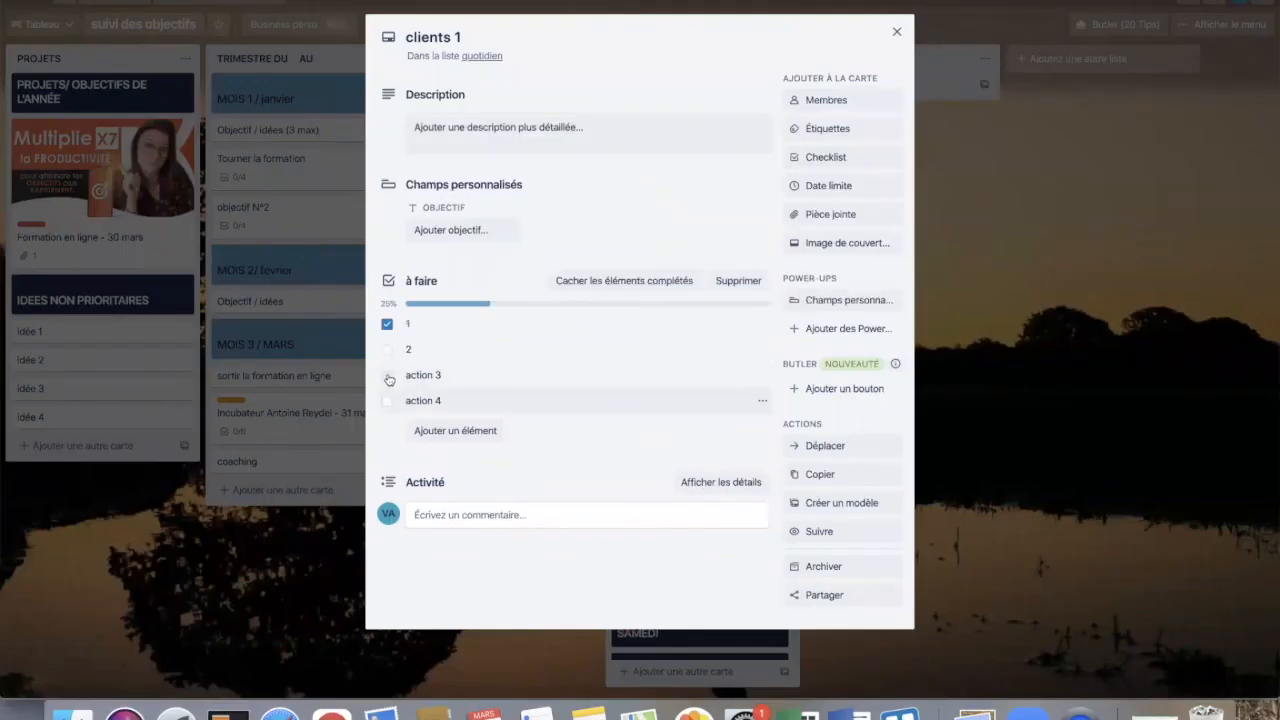
left_click(388, 350)
left_click(387, 375)
left_click(387, 400)
left_click(965, 444)
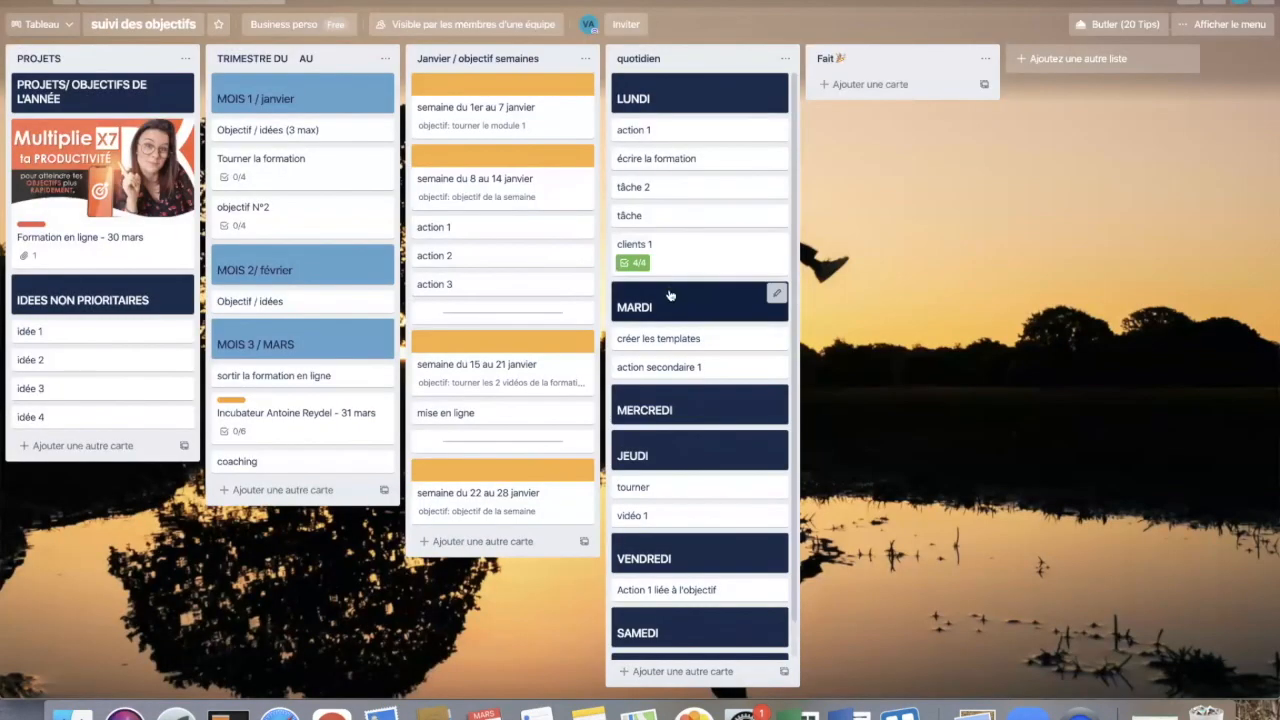
left_click_drag(670, 258, 871, 101)
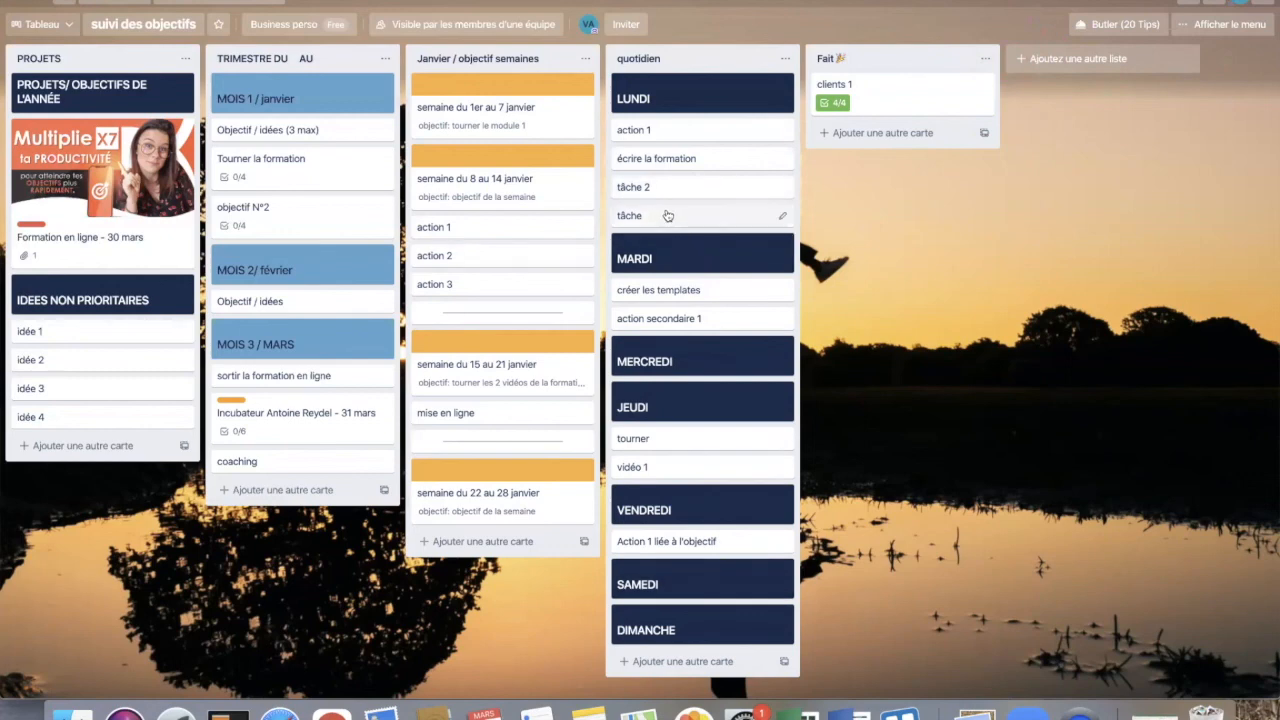
- Move "tâche" below "créer les templates" under MARDI, and "action 1", "tâche 2" and "écrire la formation" to the "Fait" list
left_click_drag(668, 215, 676, 270)
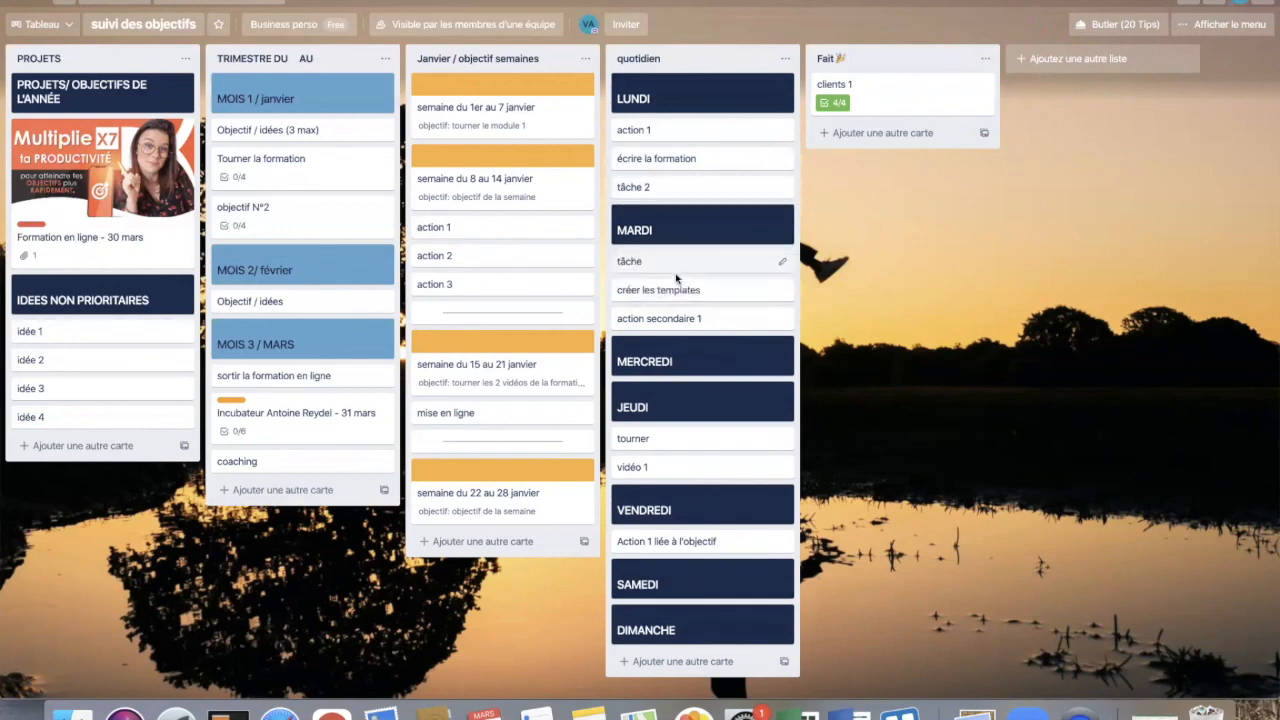
left_click_drag(671, 139, 866, 131)
left_click_drag(645, 135, 860, 160)
left_click_drag(700, 129, 850, 162)
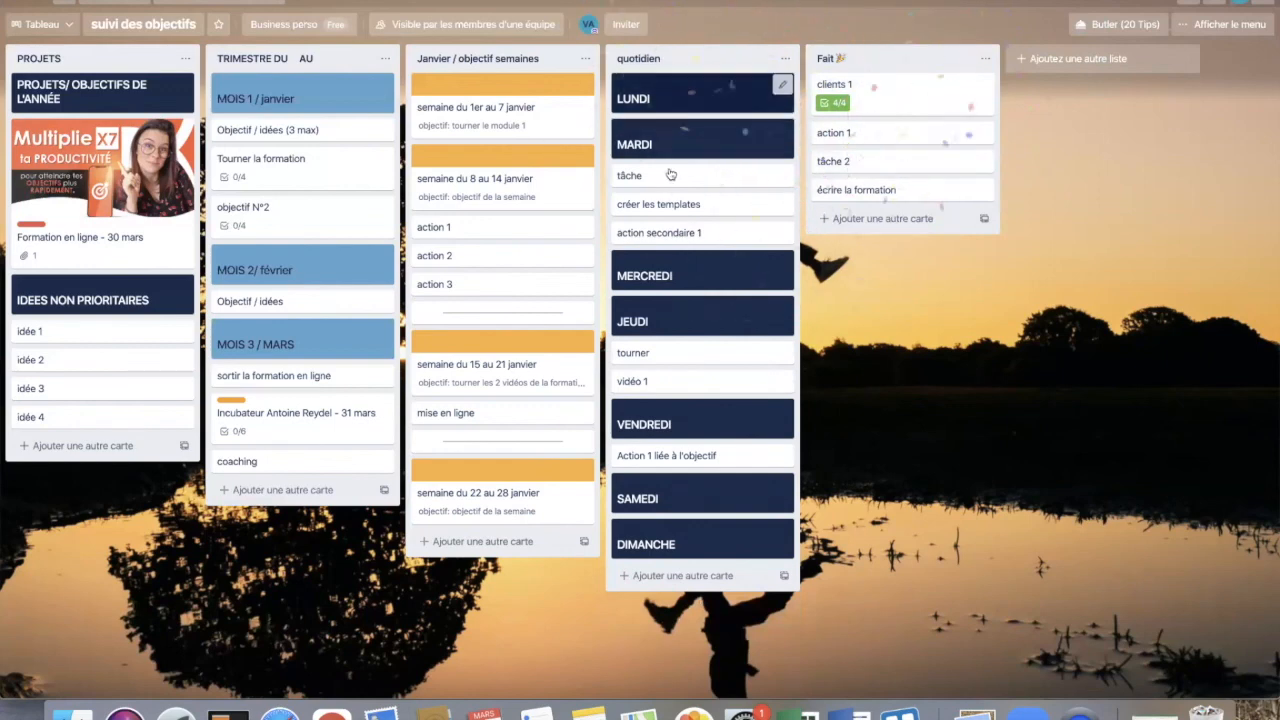
left_click_drag(672, 180, 686, 205)
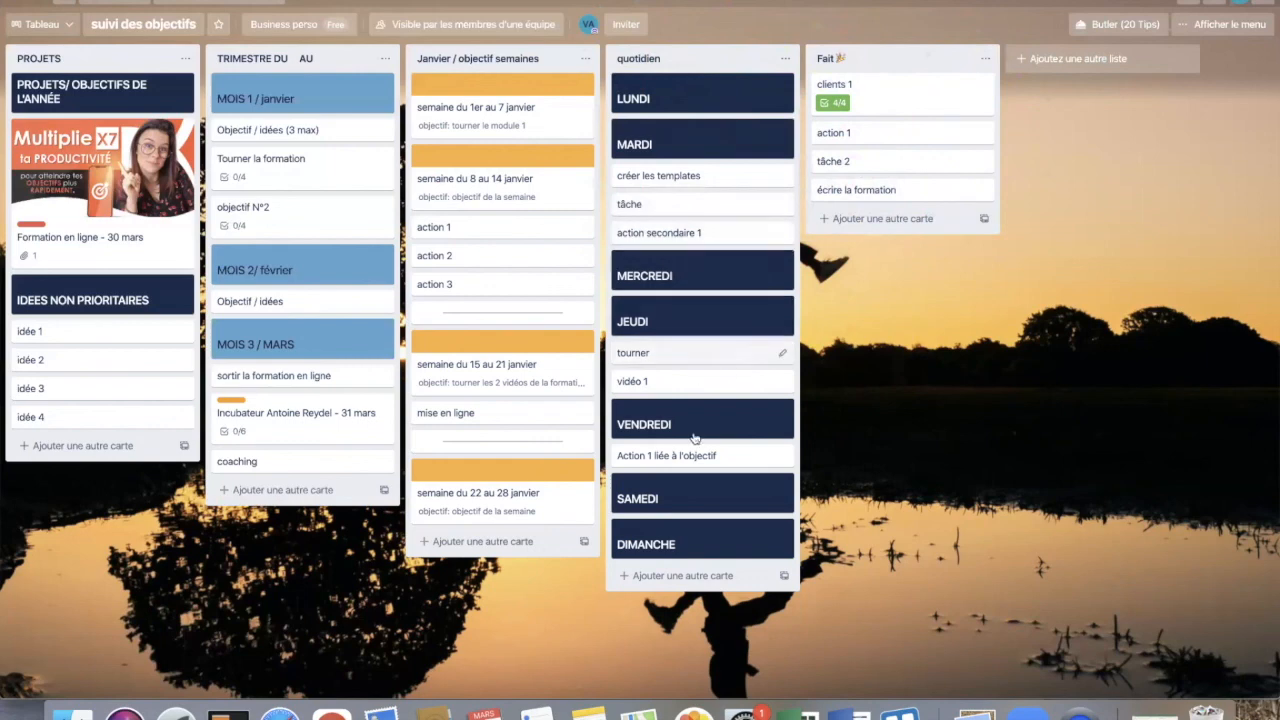